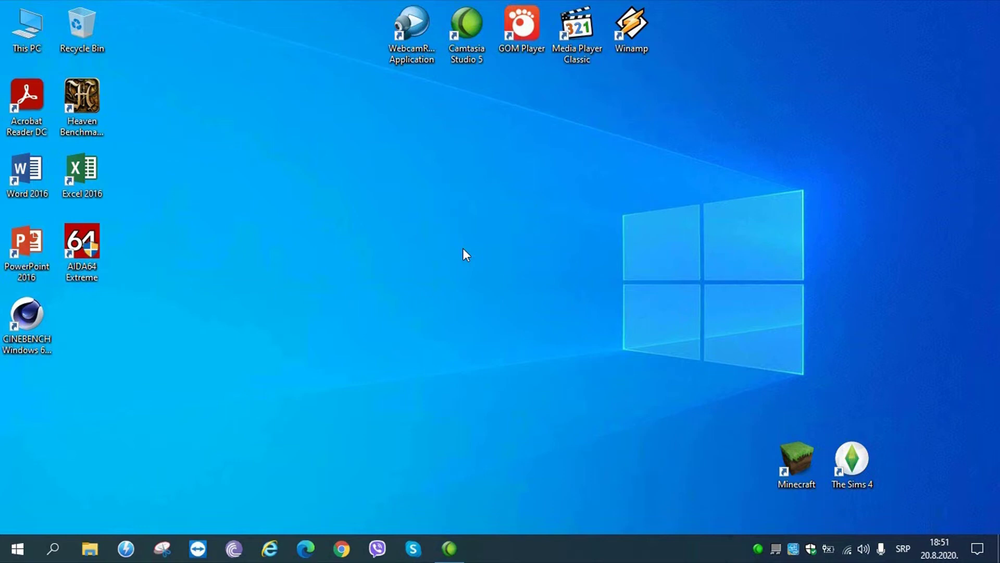
Check the Documents folder in This PC, and permanently delete the Minecraft 1.15.1 folder from Downloads.
{"action": "double_click", "coordinate": [37, 32]}
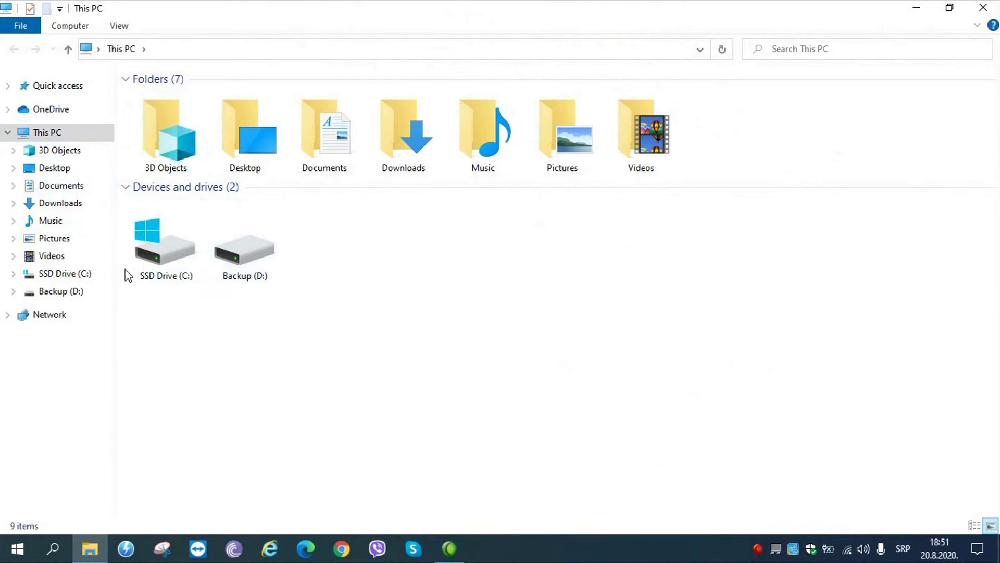
{"action": "left_click", "coordinate": [89, 188]}
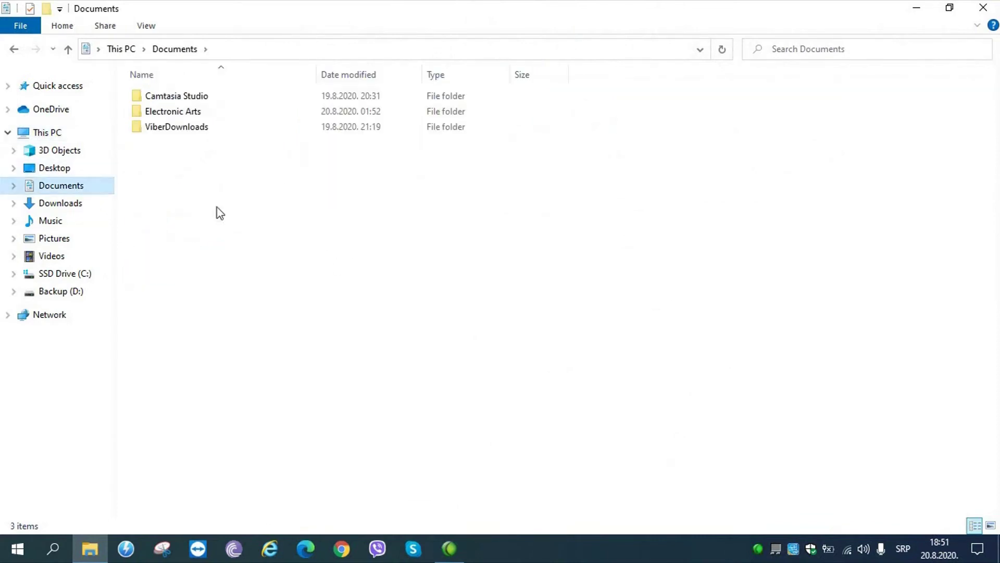
{"action": "left_click", "coordinate": [82, 205]}
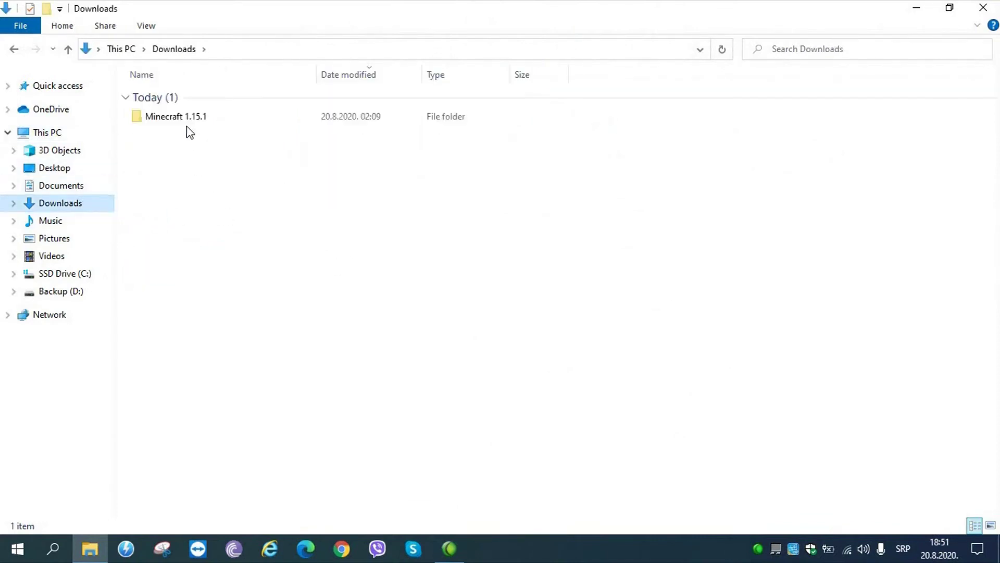
{"action": "key", "text": "Tab"}
{"action": "key", "text": "shift+Delete"}
{"action": "key", "text": "Return"}
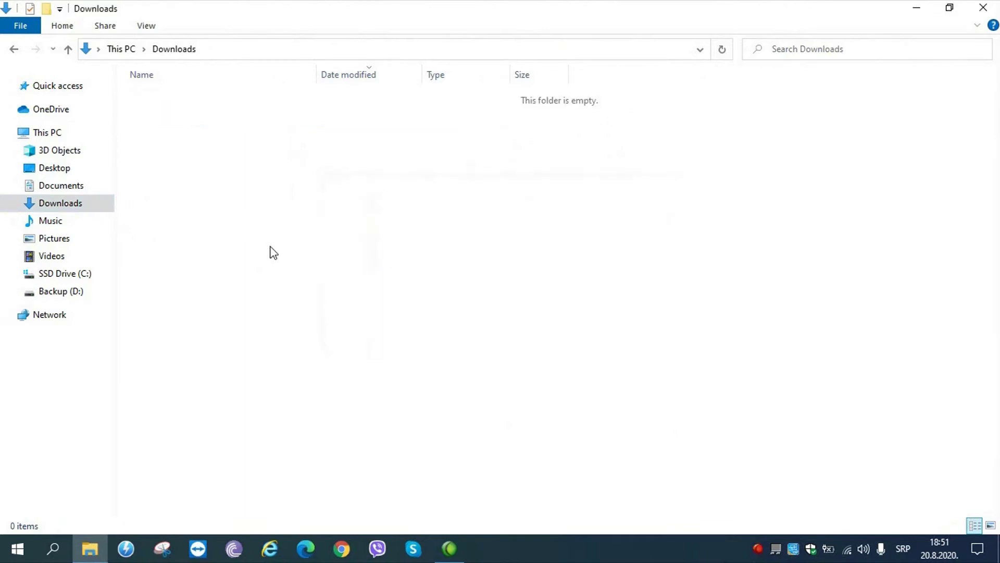
Check the Music, Pictures and Videos folders for leftover files and close the file window.
{"action": "left_click", "coordinate": [52, 223]}
{"action": "left_click", "coordinate": [66, 244]}
{"action": "left_click", "coordinate": [70, 259]}
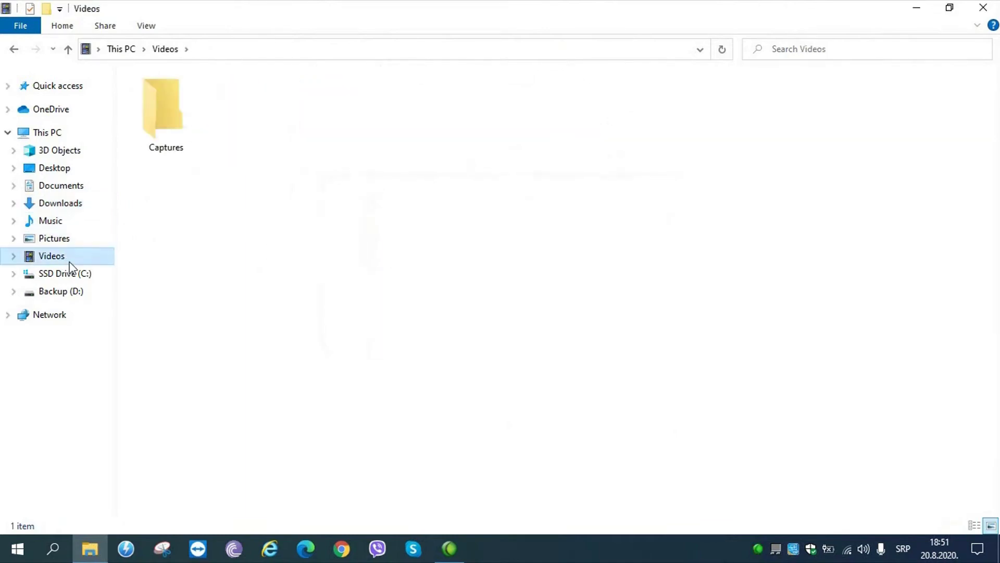
{"action": "left_click", "coordinate": [983, 7]}
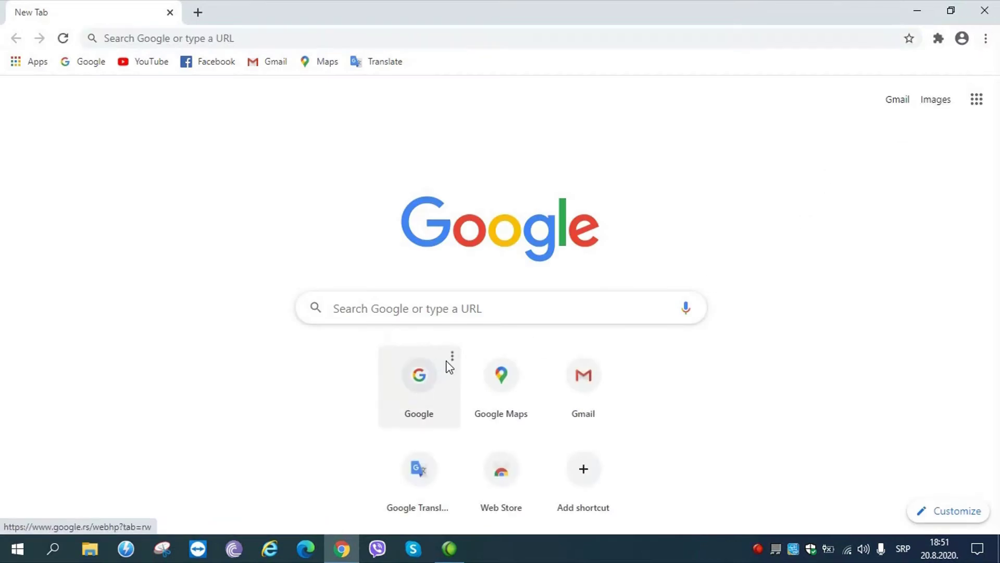
In Google Chrome, remove all the site shortcuts from the new tab page, from Google to Web Store.
{"action": "left_click", "coordinate": [453, 356]}
{"action": "left_click", "coordinate": [370, 355]}
{"action": "left_click", "coordinate": [411, 356]}
{"action": "left_click", "coordinate": [420, 376]}
{"action": "left_click", "coordinate": [451, 355]}
{"action": "left_click", "coordinate": [419, 376]}
{"action": "left_click", "coordinate": [492, 356]}
{"action": "left_click", "coordinate": [419, 376]}
Check the browser's download list for leftover entries and replace its tab with a new blank one.
{"action": "left_click", "coordinate": [985, 38]}
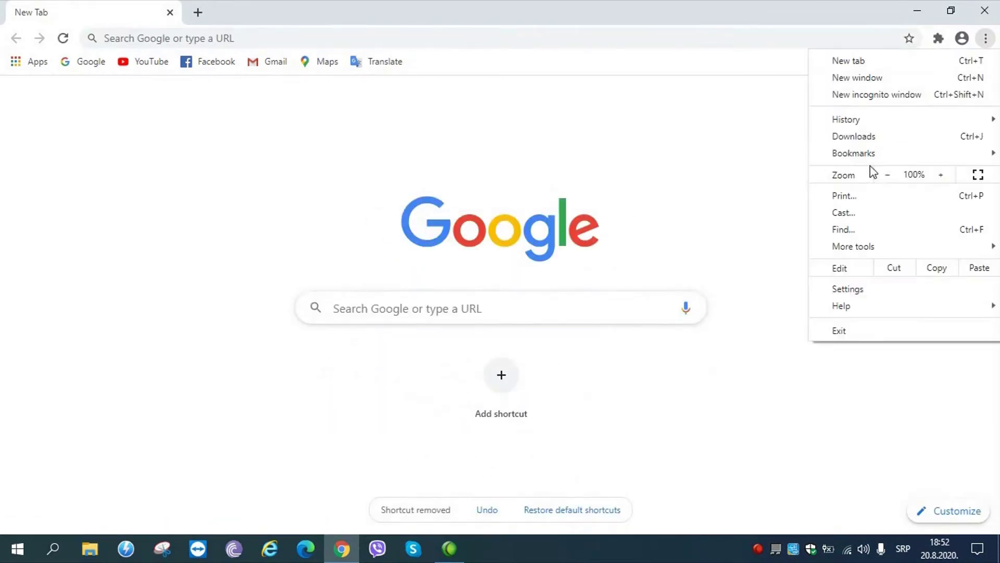
{"action": "left_click", "coordinate": [874, 137]}
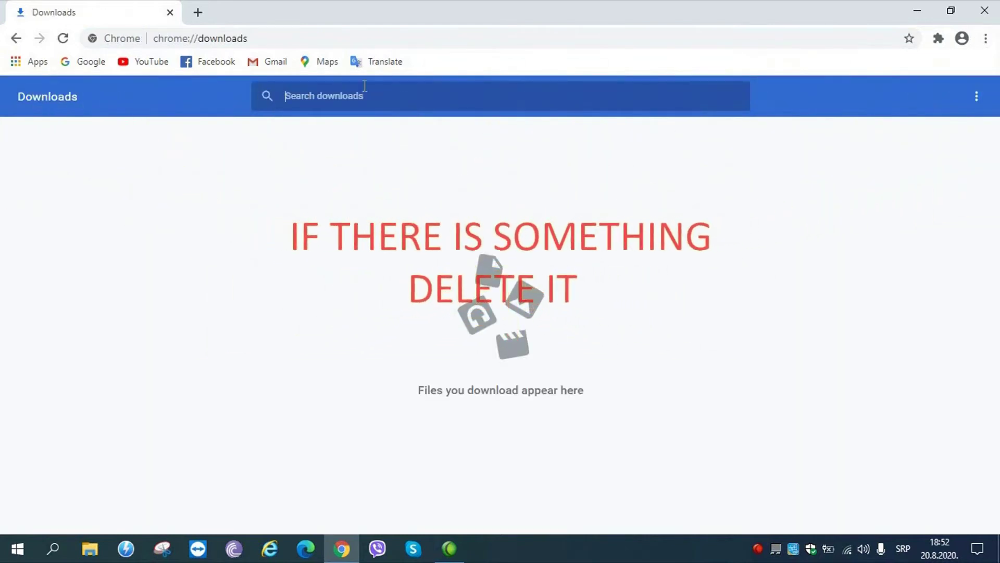
{"action": "left_click", "coordinate": [198, 12]}
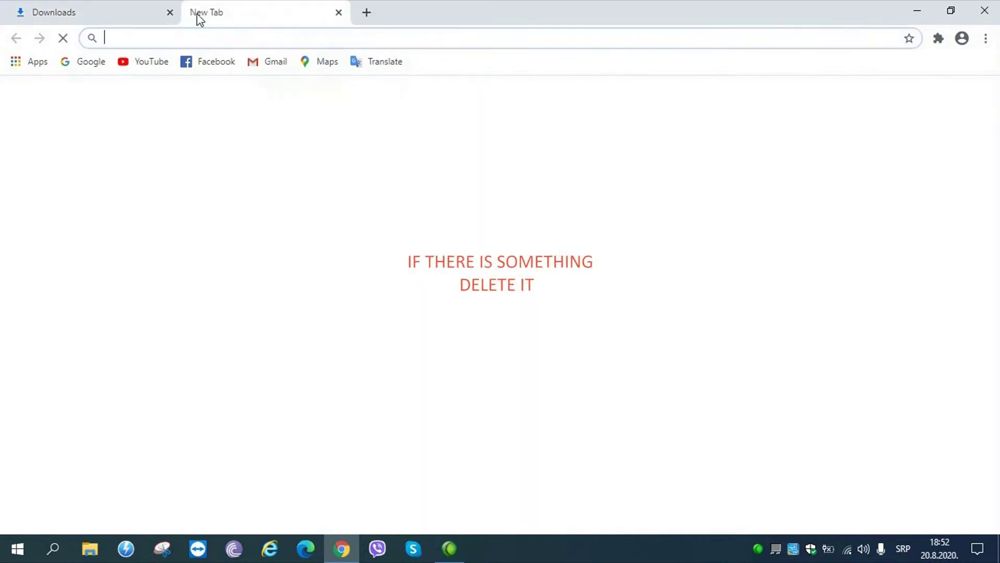
{"action": "left_click", "coordinate": [170, 13]}
Open the browsing history page and bring up the Clear browsing data dialog from it.
{"action": "left_click", "coordinate": [986, 39]}
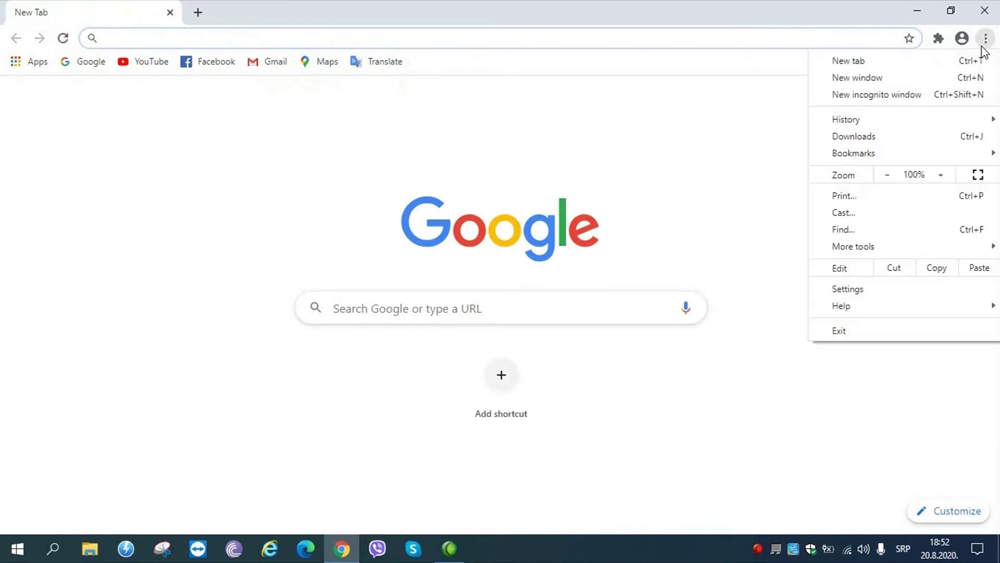
{"action": "mouse_move", "coordinate": [912, 117]}
{"action": "left_click", "coordinate": [783, 127]}
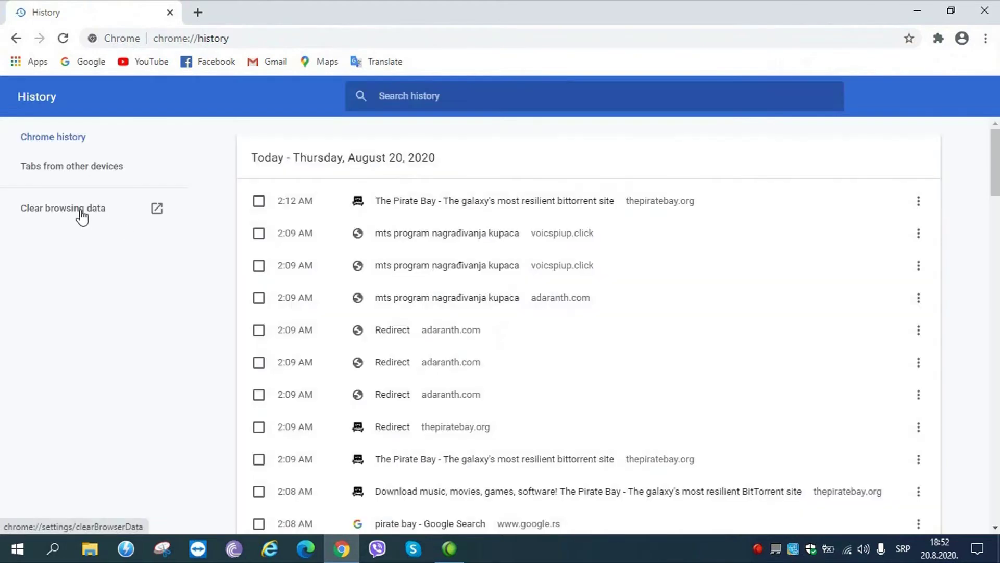
{"action": "left_click", "coordinate": [75, 210]}
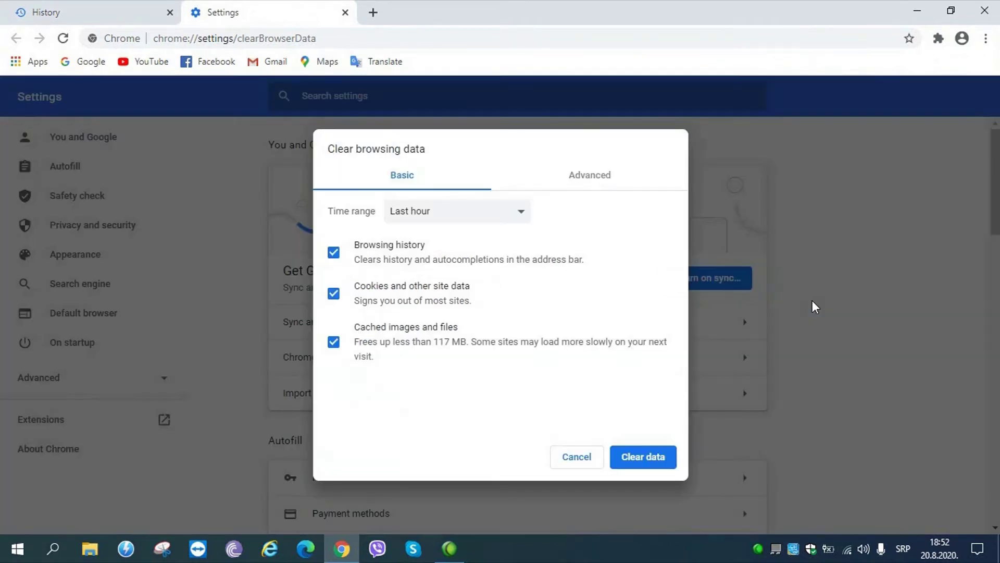
Clear browsing data for All time with every advanced category ticked, including passwords, autofill form data, site settings and hosted app data.
{"action": "left_click", "coordinate": [597, 175]}
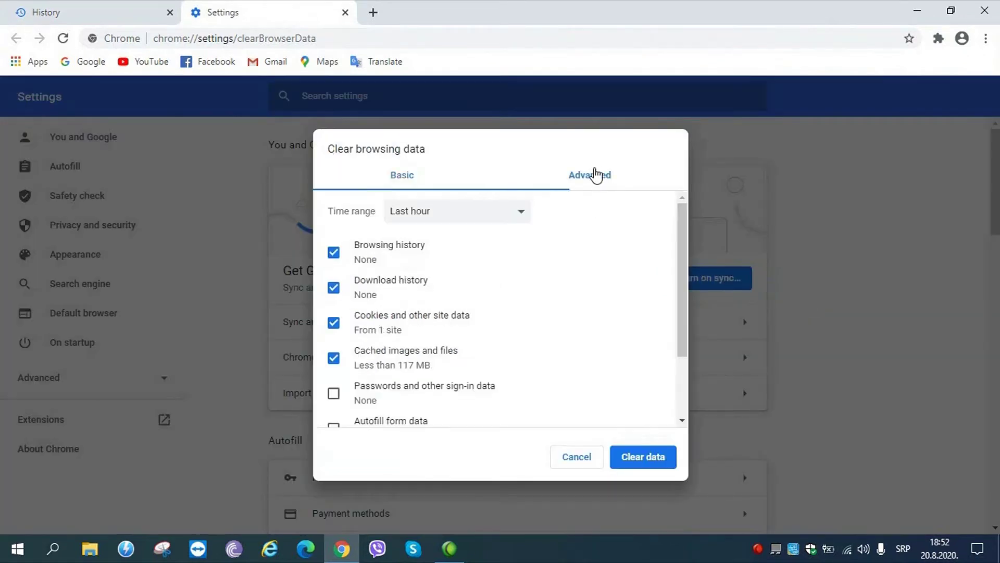
{"action": "left_click", "coordinate": [518, 217]}
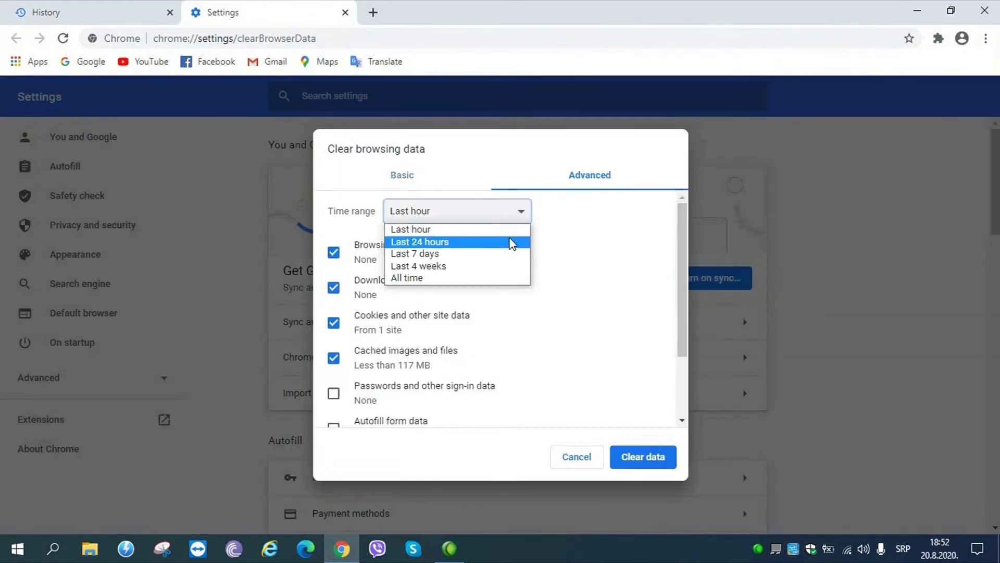
{"action": "left_click", "coordinate": [506, 275]}
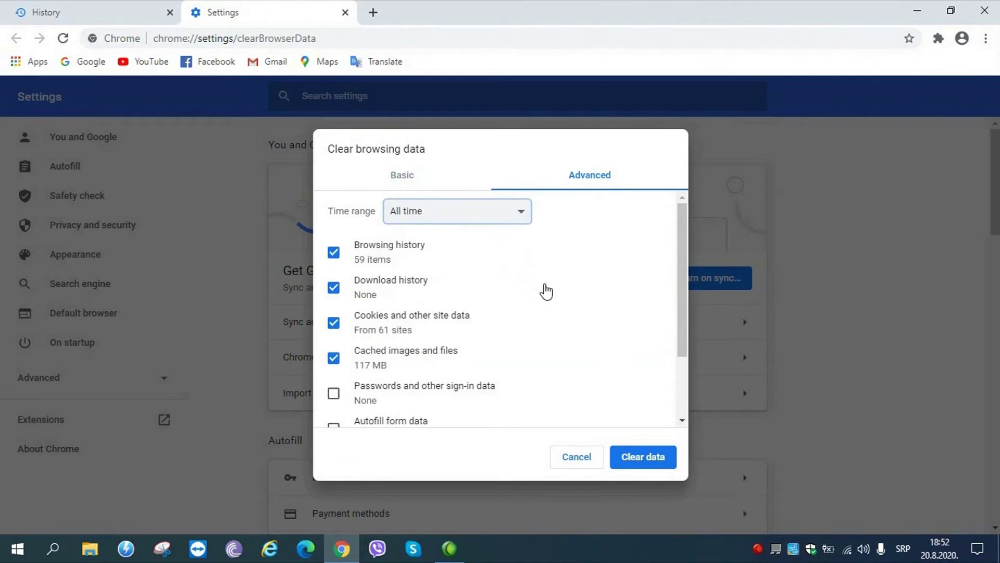
{"action": "scroll", "coordinate": [545, 291], "scroll_direction": "down", "scroll_amount": 3}
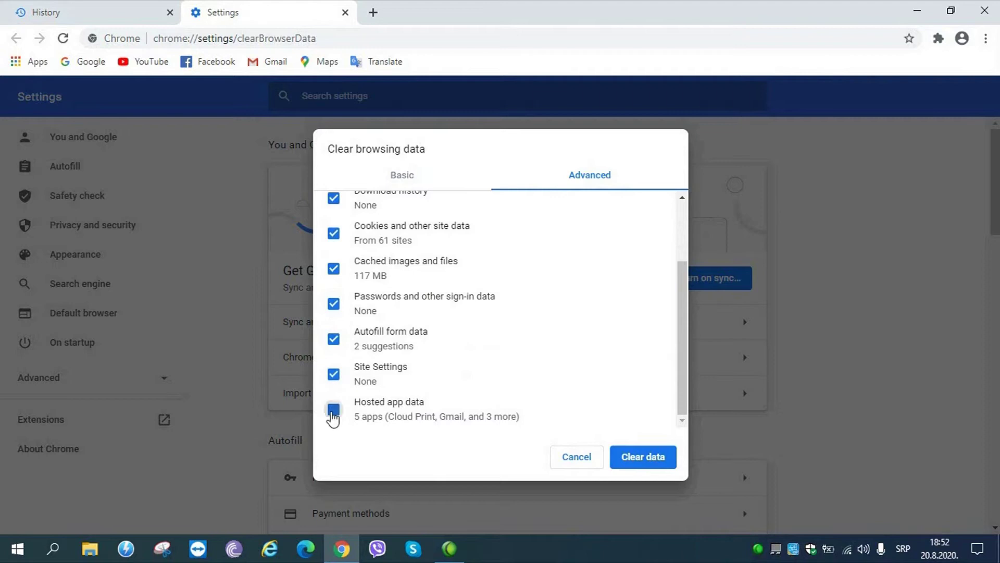
{"action": "scroll", "coordinate": [468, 363], "scroll_direction": "up", "scroll_amount": 3}
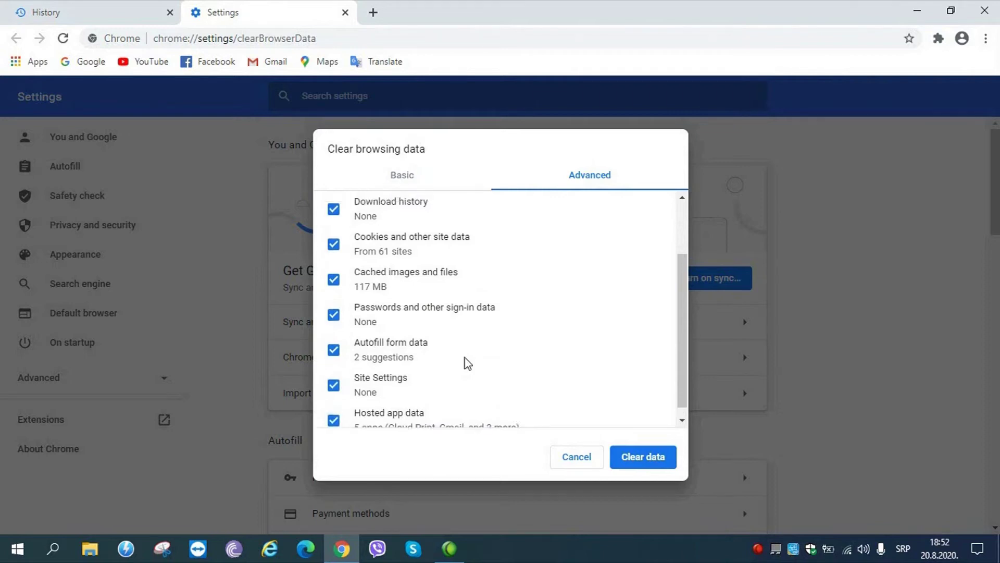
{"action": "scroll", "coordinate": [467, 363], "scroll_direction": "down", "scroll_amount": 2}
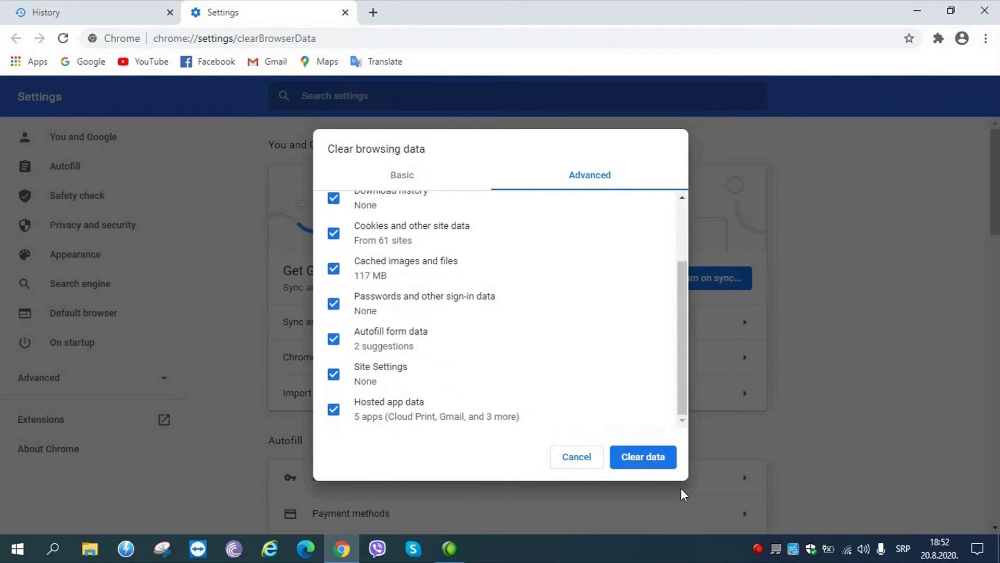
{"action": "left_click", "coordinate": [657, 465]}
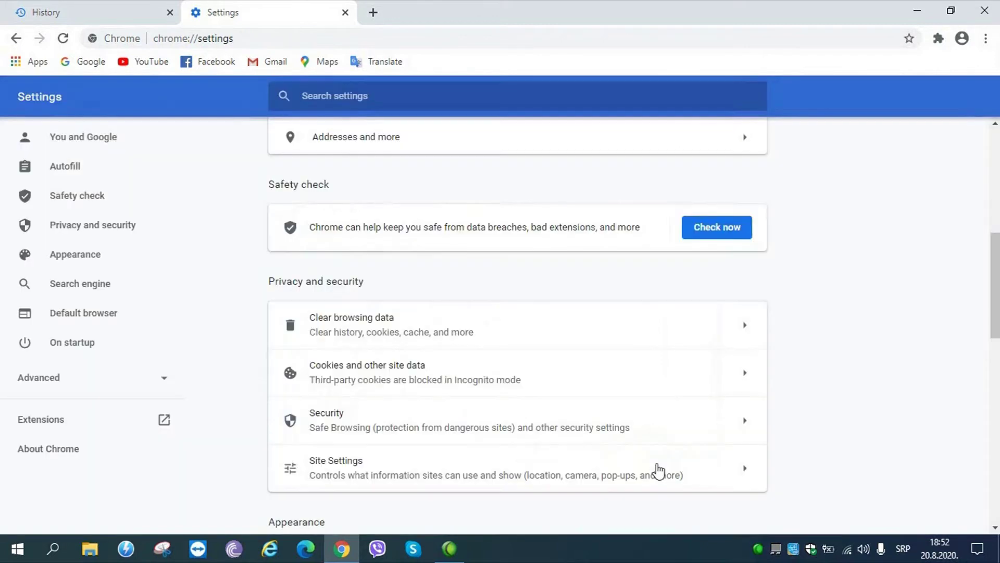
Close the History and Settings tabs and refresh the desktop.
{"action": "left_click", "coordinate": [170, 12]}
{"action": "left_click", "coordinate": [167, 11]}
{"action": "right_click", "coordinate": [401, 244]}
{"action": "left_click", "coordinate": [421, 283]}
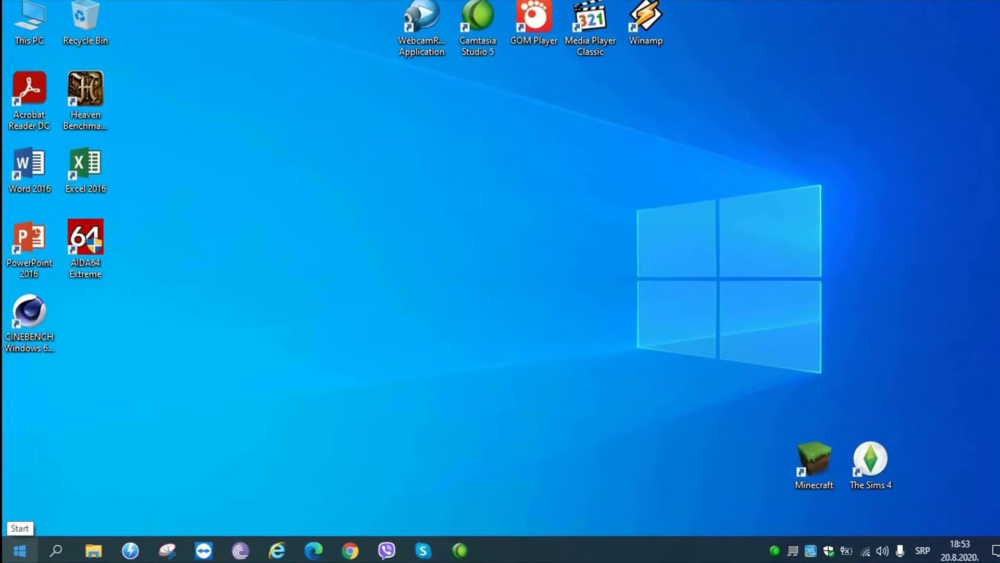
Find Total Commander 64 bit among the installed apps and place its shortcut on the desktop.
{"action": "left_click", "coordinate": [19, 549]}
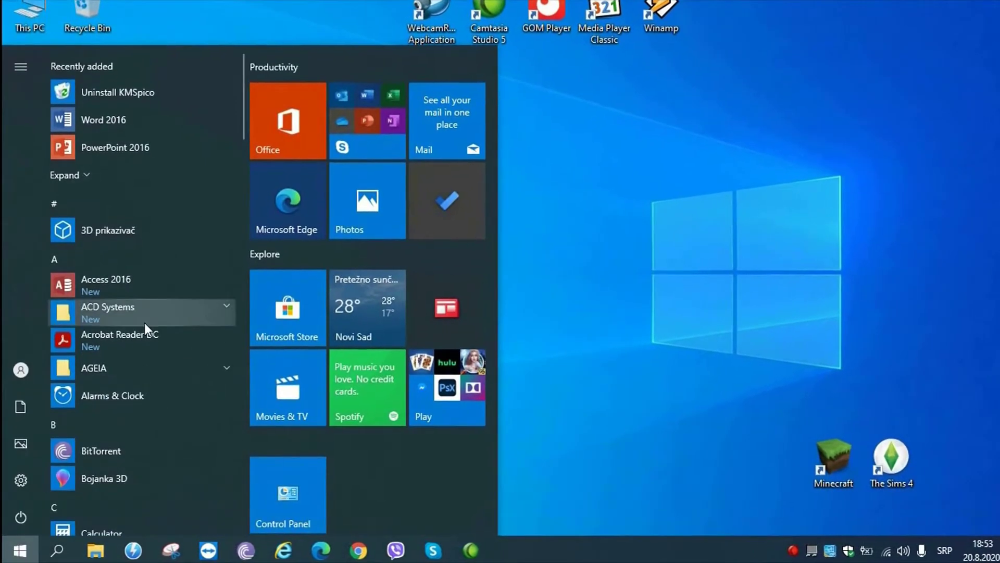
{"action": "scroll", "coordinate": [146, 319], "scroll_direction": "down", "scroll_amount": 8}
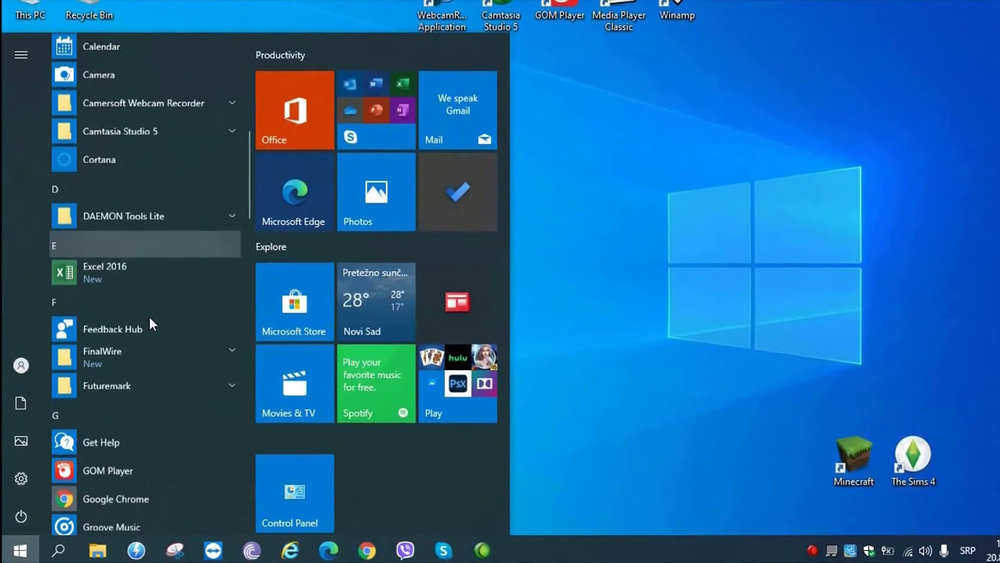
{"action": "scroll", "coordinate": [150, 309], "scroll_direction": "down", "scroll_amount": 6}
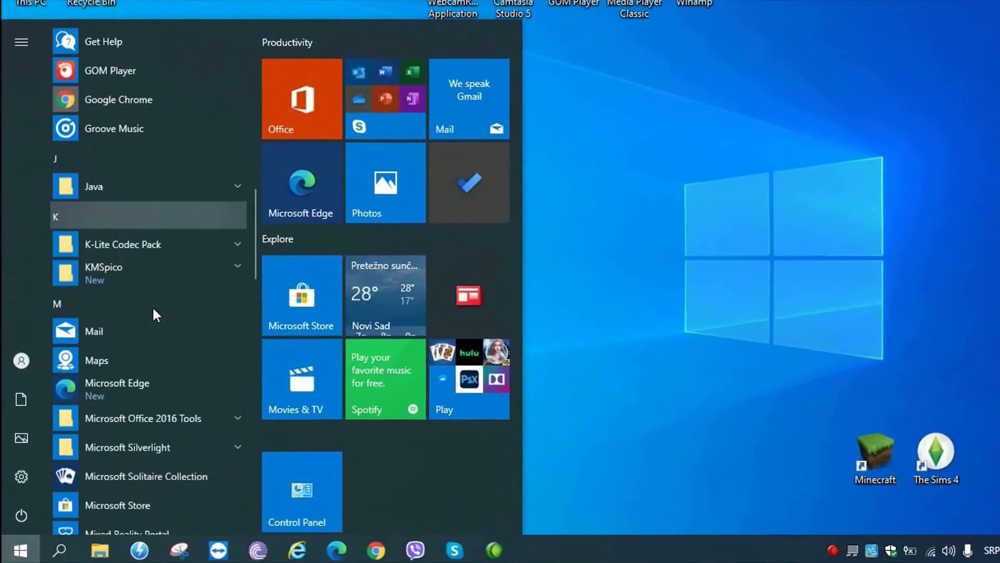
{"action": "scroll", "coordinate": [153, 304], "scroll_direction": "down", "scroll_amount": 7}
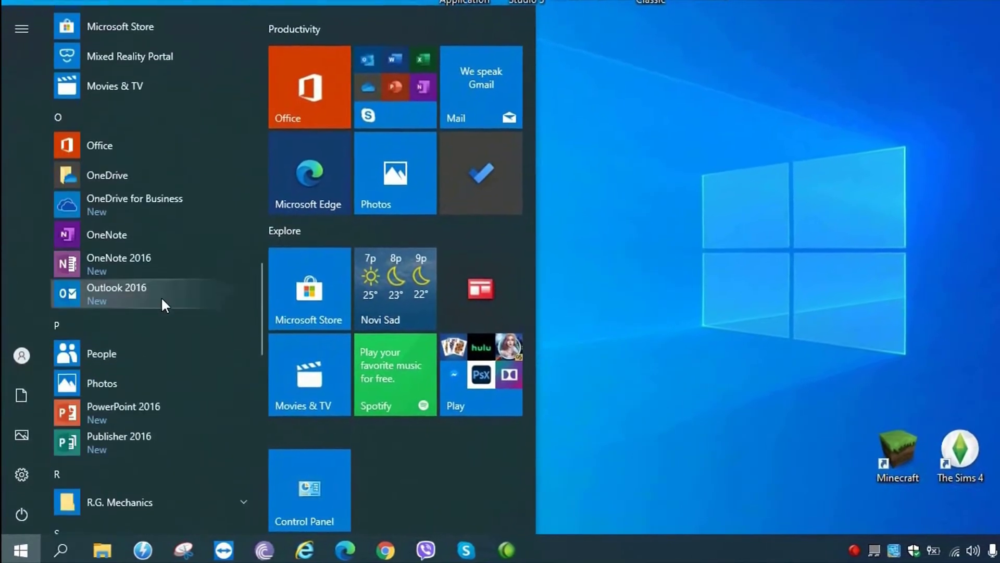
{"action": "scroll", "coordinate": [164, 291], "scroll_direction": "down", "scroll_amount": 5}
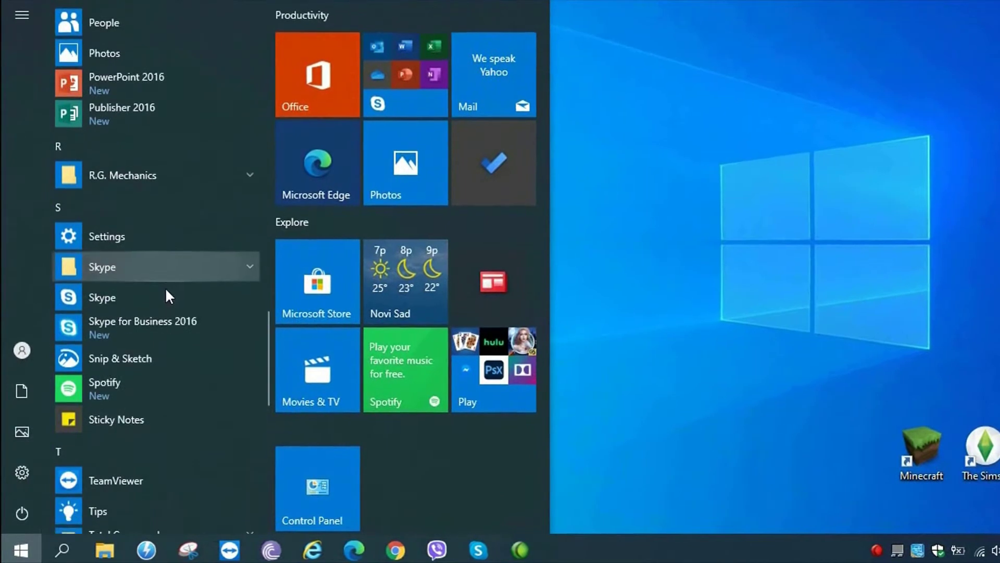
{"action": "scroll", "coordinate": [166, 288], "scroll_direction": "down", "scroll_amount": 1}
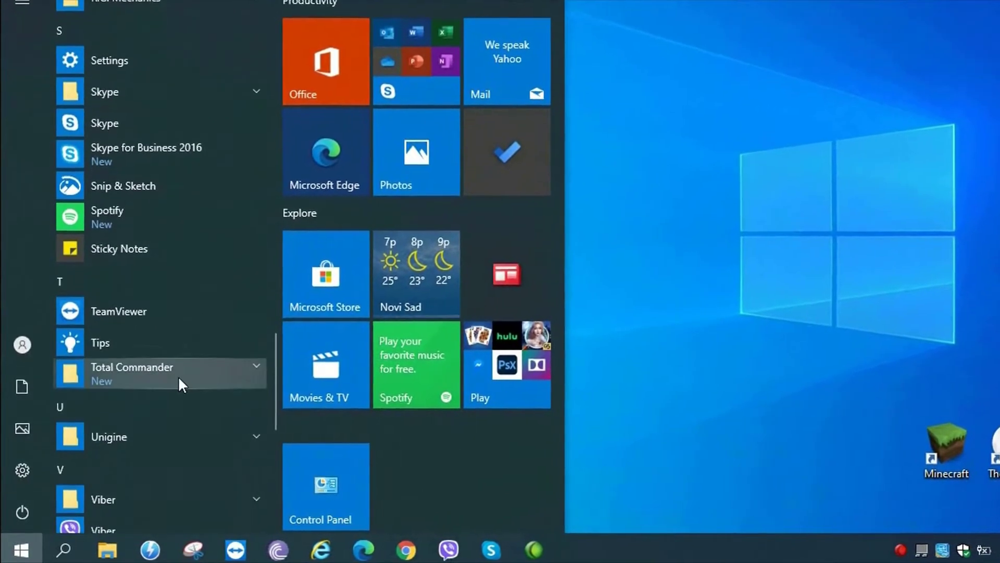
{"action": "left_click", "coordinate": [177, 383]}
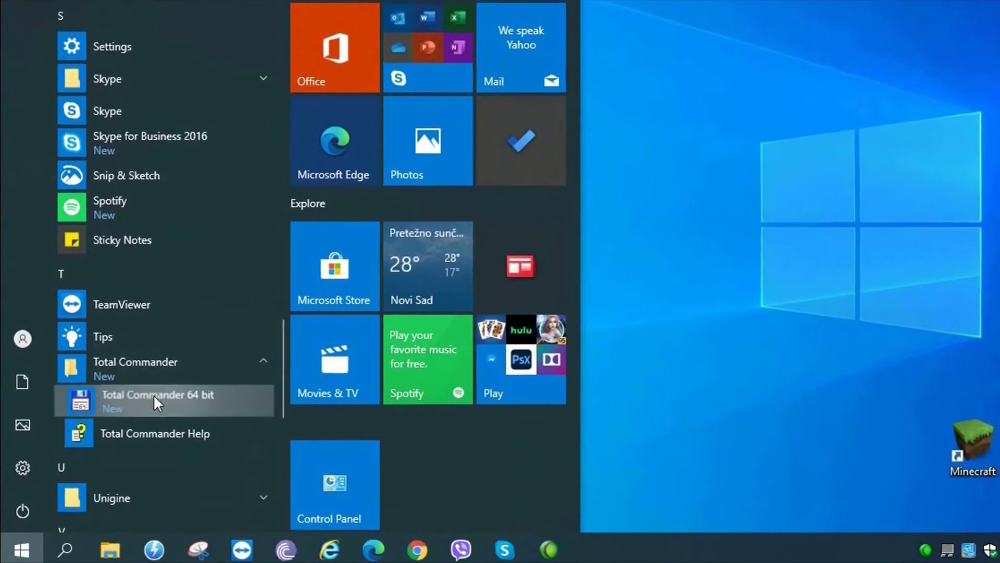
{"action": "left_click_drag", "start_coordinate": [201, 312], "coordinate": [775, 170]}
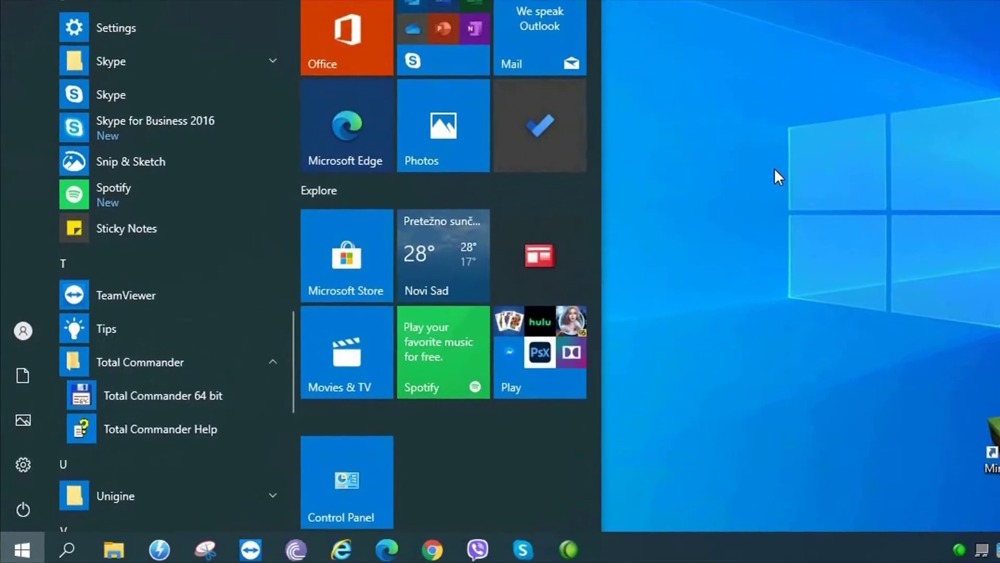
Find Your Uninstaller! in the Your Uninstaller! 7 app folder and place its shortcut on the desktop.
{"action": "left_click", "coordinate": [22, 550]}
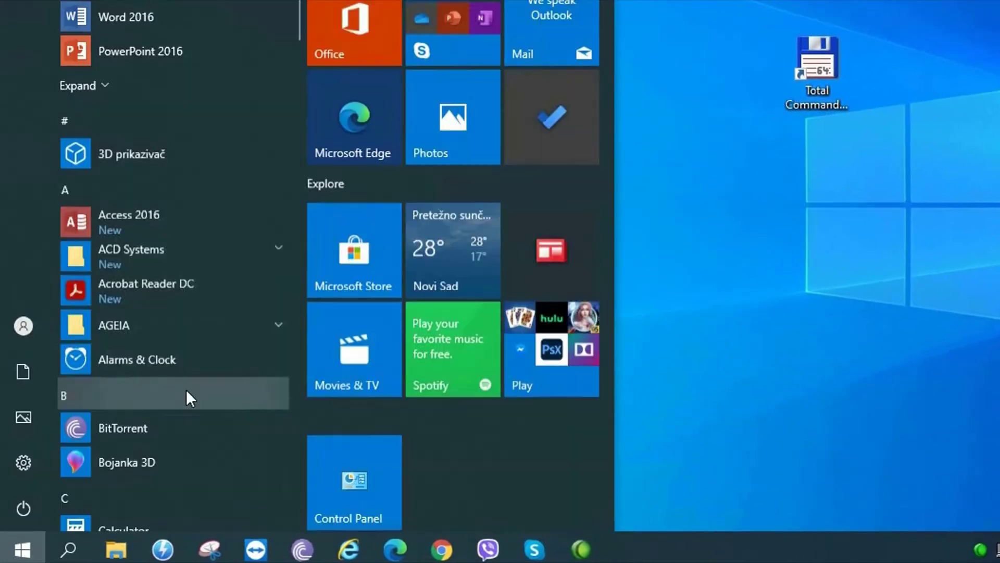
{"action": "scroll", "coordinate": [192, 359], "scroll_direction": "down", "scroll_amount": 15}
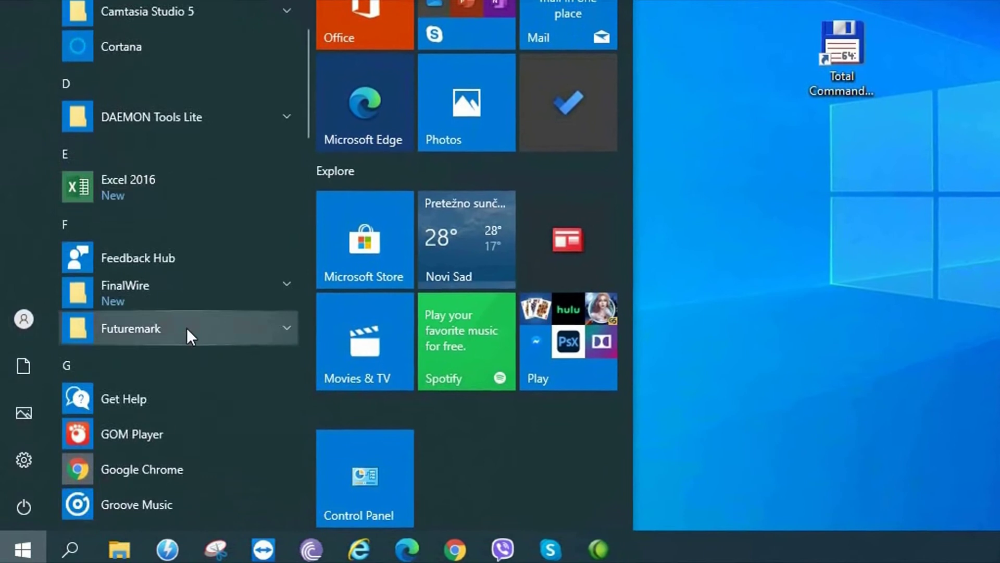
{"action": "scroll", "coordinate": [190, 326], "scroll_direction": "down", "scroll_amount": 15}
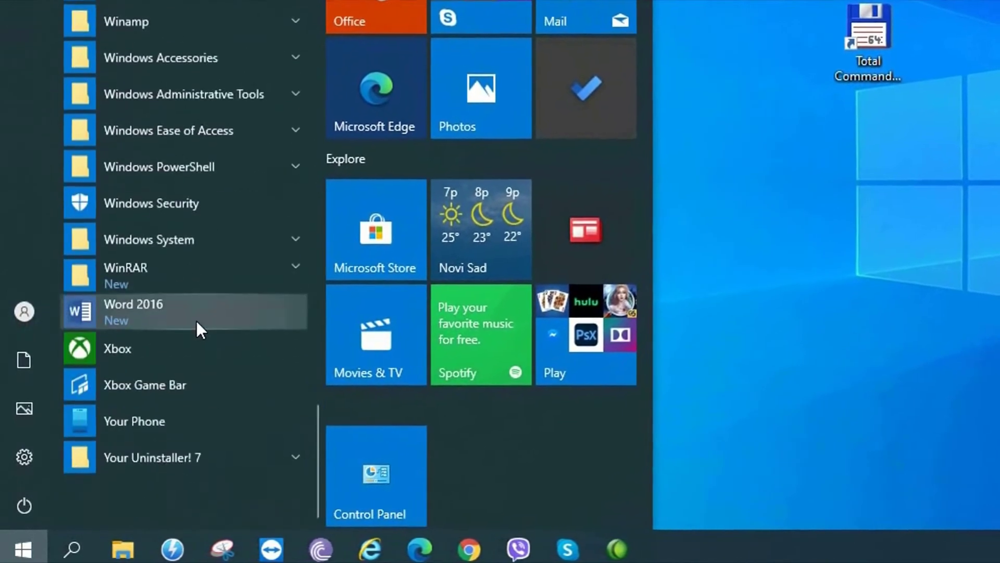
{"action": "left_click", "coordinate": [217, 458]}
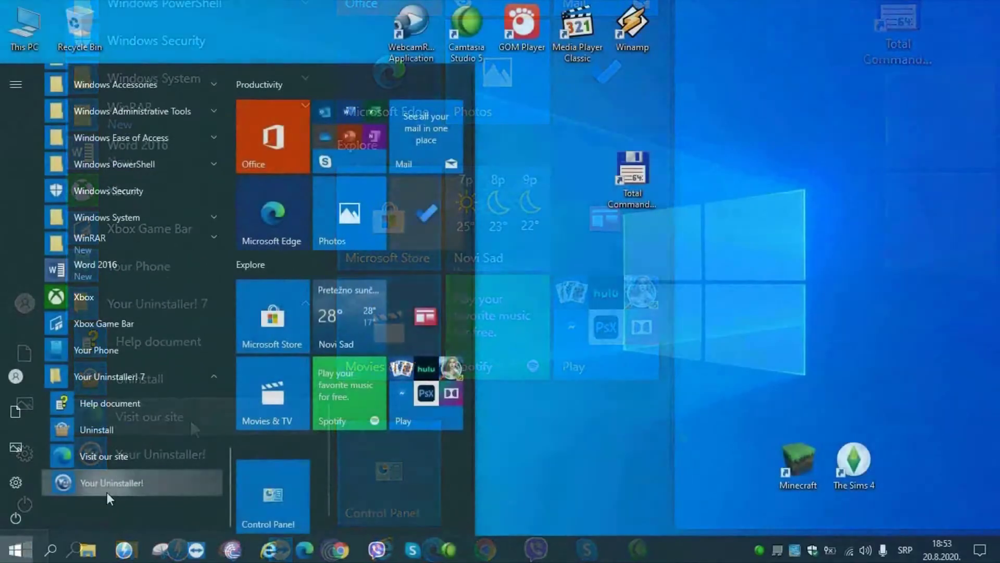
{"action": "left_click_drag", "start_coordinate": [107, 492], "coordinate": [683, 324]}
Align the Your Uninstaller! shortcut in the same row as the Total Commander shortcut and refresh the desktop.
{"action": "left_click_drag", "start_coordinate": [736, 211], "coordinate": [738, 186]}
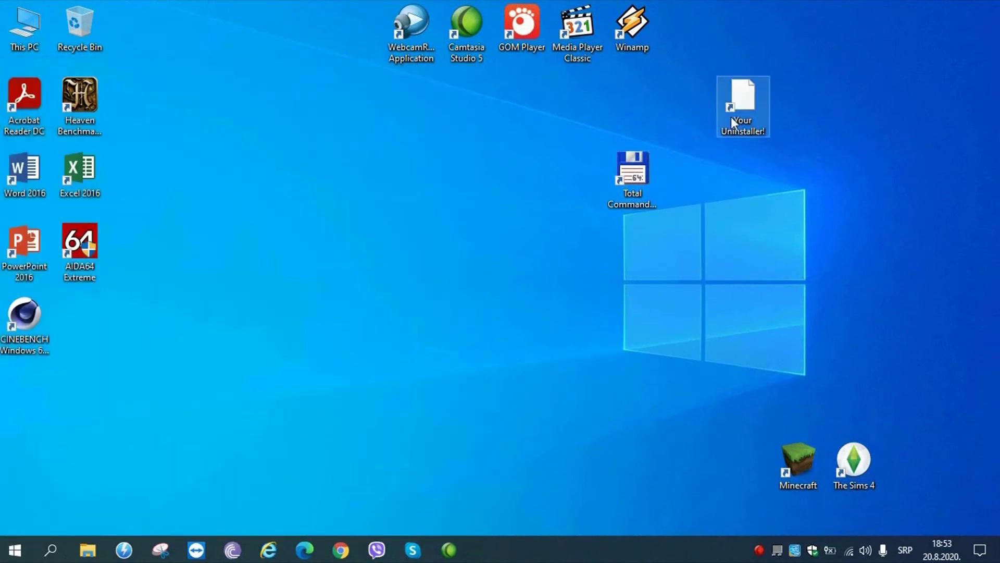
{"action": "left_click_drag", "start_coordinate": [737, 107], "coordinate": [740, 120]}
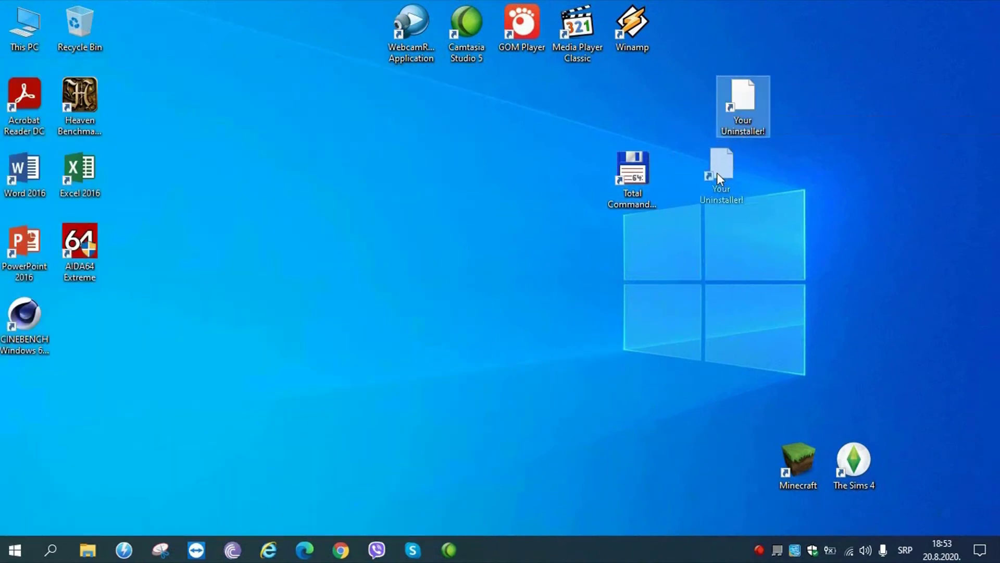
{"action": "left_click_drag", "start_coordinate": [717, 173], "coordinate": [734, 177]}
{"action": "right_click", "coordinate": [812, 206]}
{"action": "left_click", "coordinate": [817, 249]}
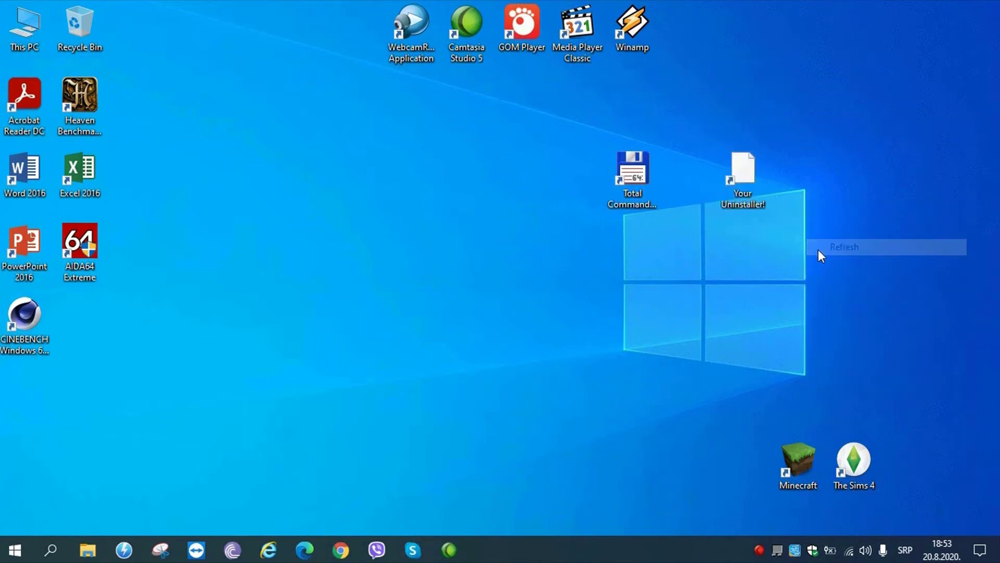
Open Total Commander's configuration and apply a layout showing drive buttons with two drive button bars.
{"action": "double_click", "coordinate": [619, 175]}
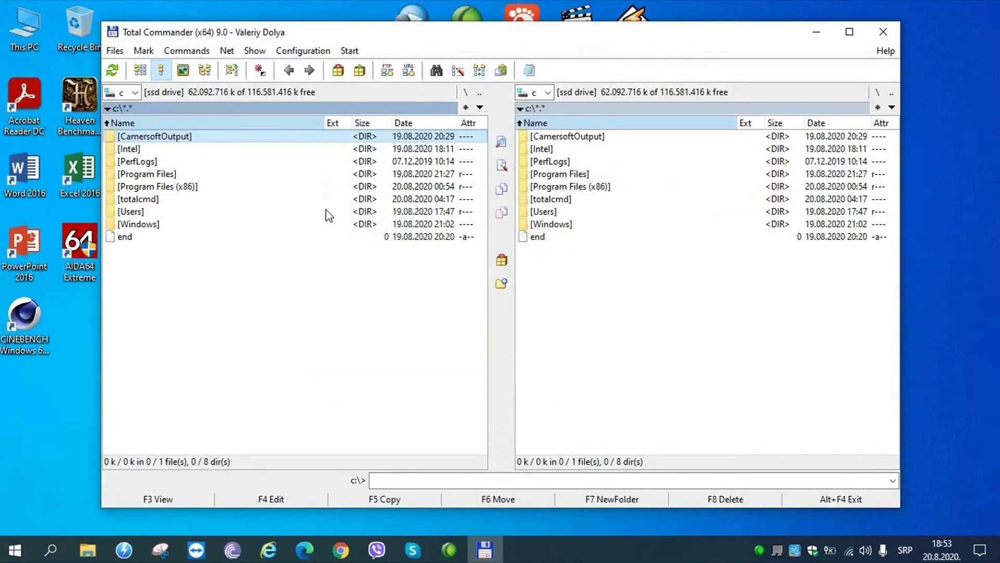
{"action": "left_click", "coordinate": [303, 52]}
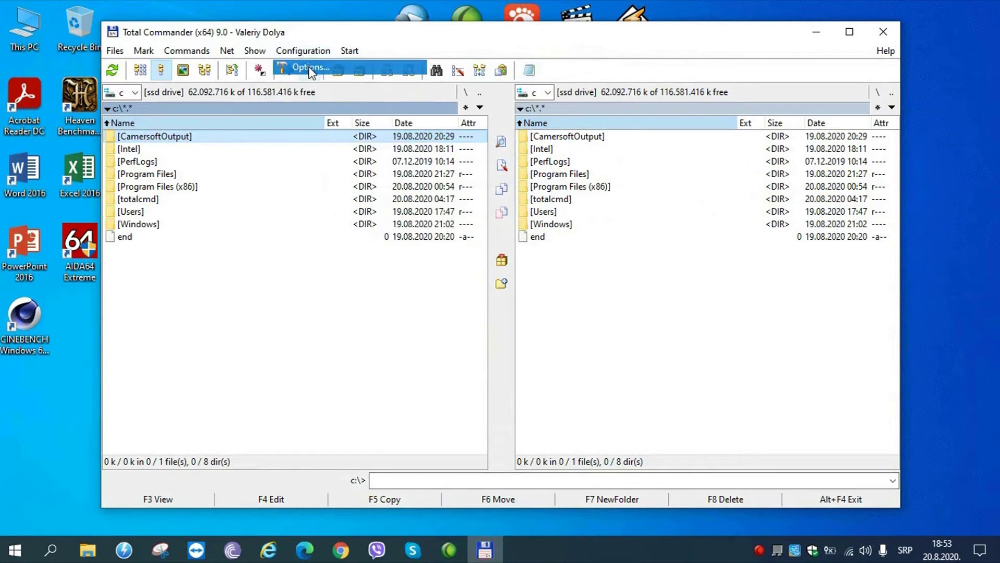
{"action": "left_click", "coordinate": [310, 68]}
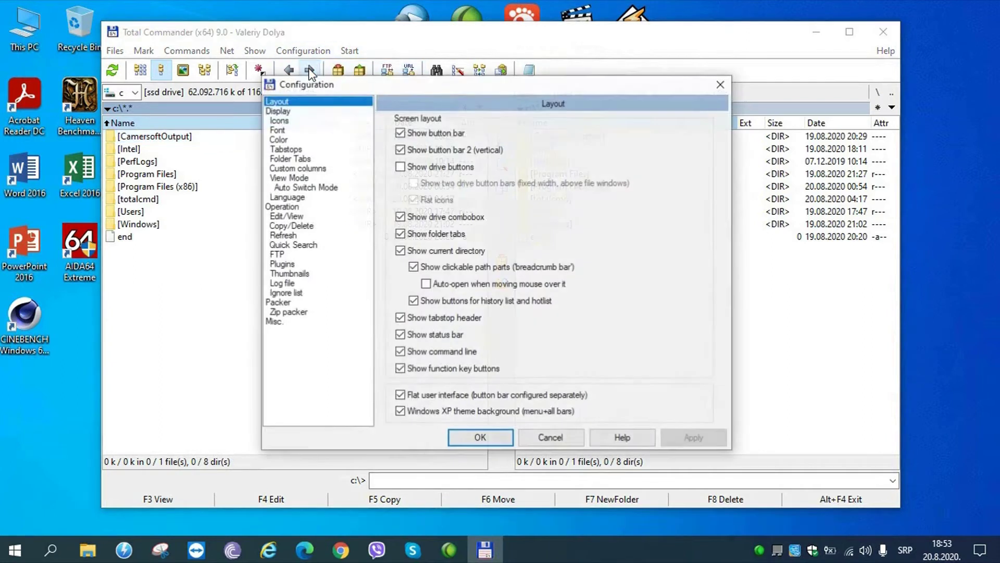
{"action": "left_click", "coordinate": [400, 166]}
{"action": "left_click", "coordinate": [413, 183]}
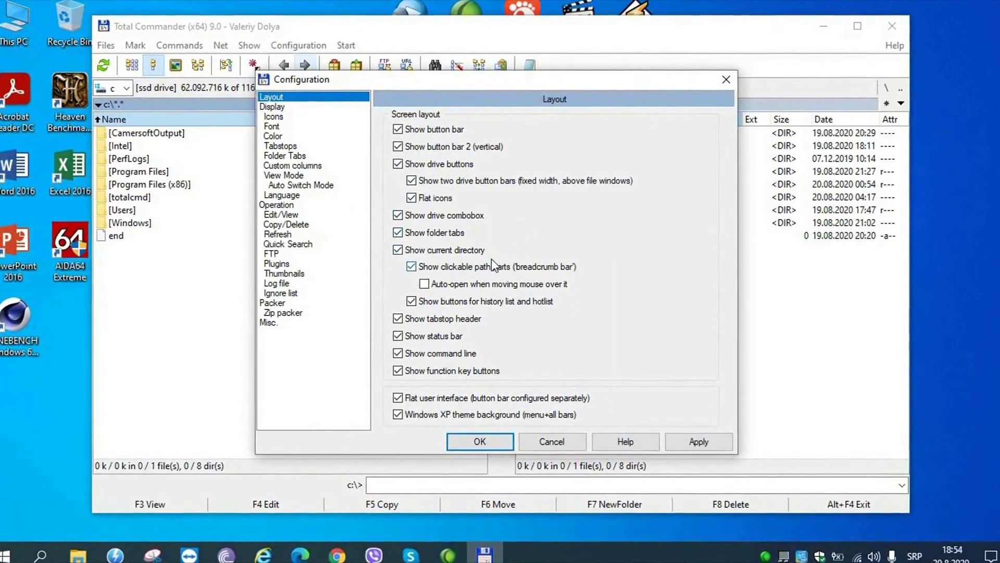
{"action": "left_click", "coordinate": [695, 443]}
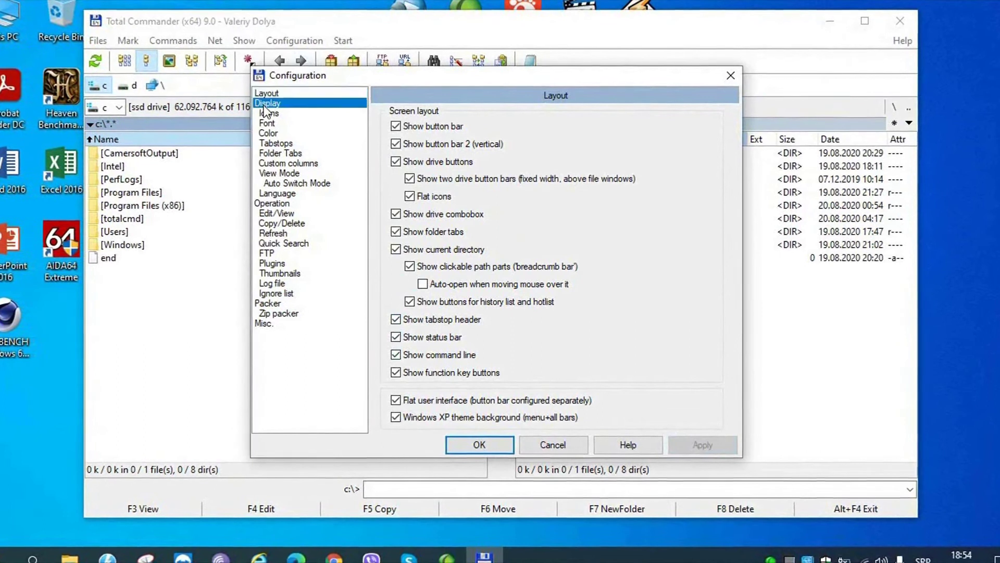
Enable and apply the display options for hidden files, system files, parent dir in the drive root and always loading the complete directory tree.
{"action": "left_click", "coordinate": [266, 104]}
{"action": "left_click", "coordinate": [396, 125]}
{"action": "left_click", "coordinate": [563, 123]}
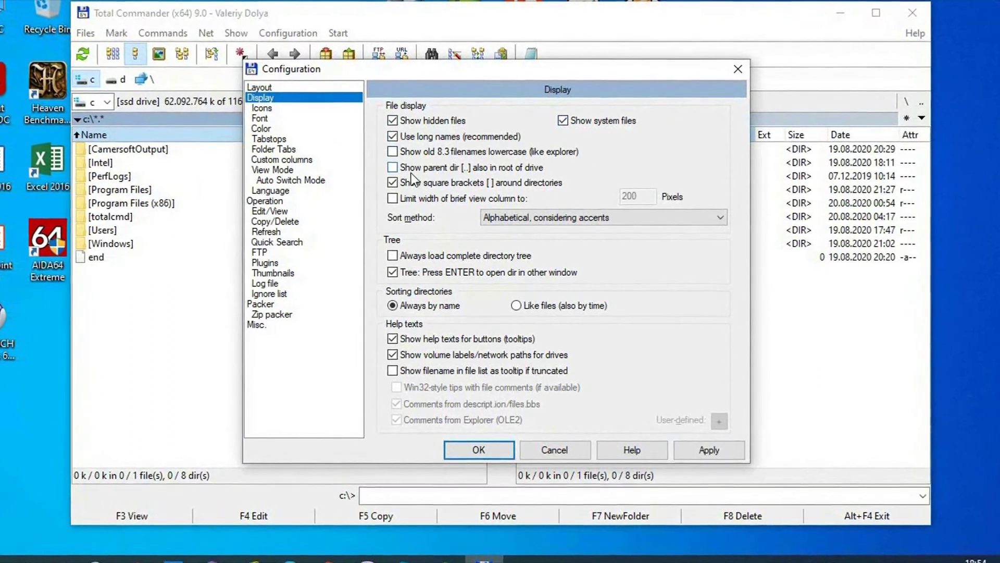
{"action": "left_click", "coordinate": [411, 171]}
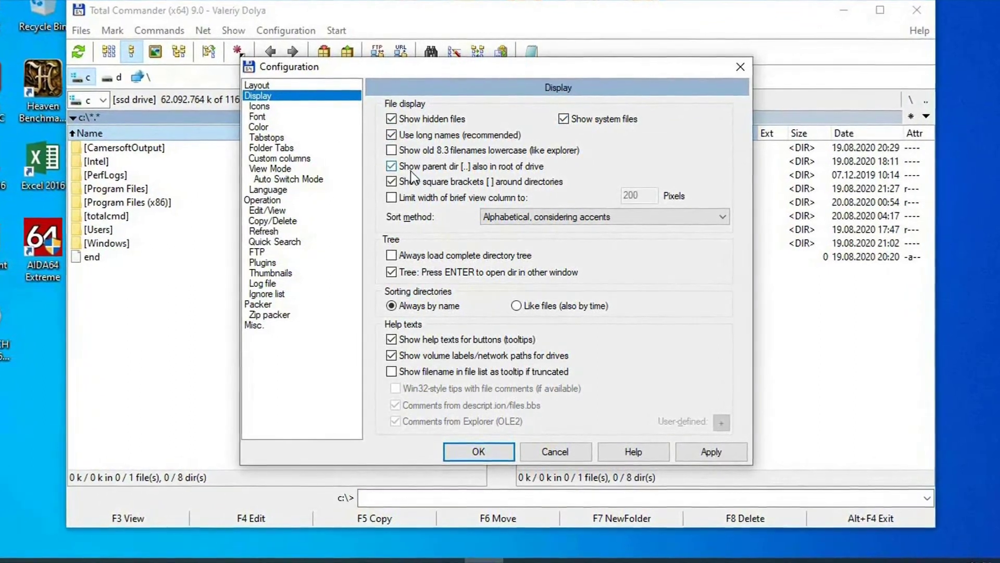
{"action": "left_click", "coordinate": [402, 260]}
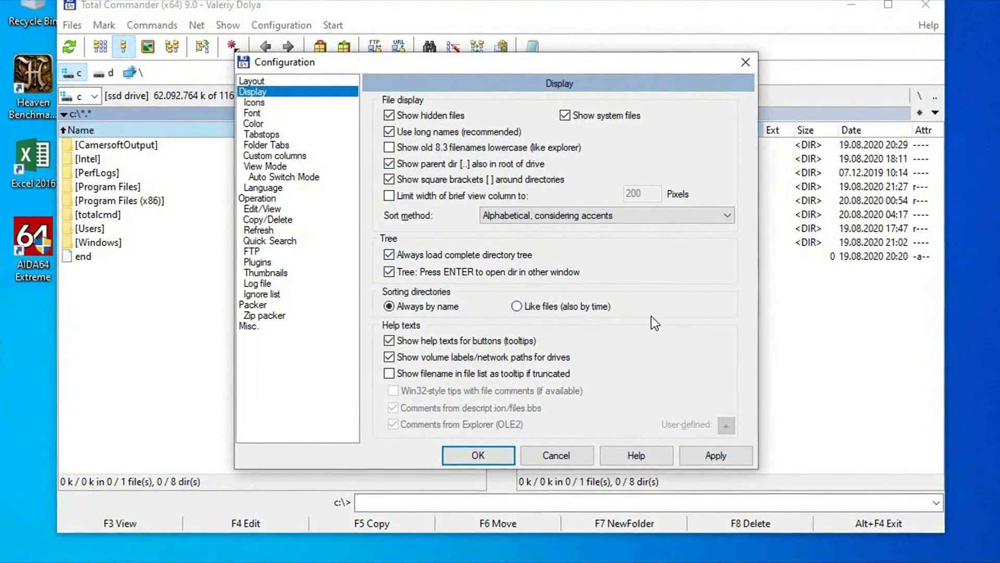
{"action": "left_click", "coordinate": [715, 455]}
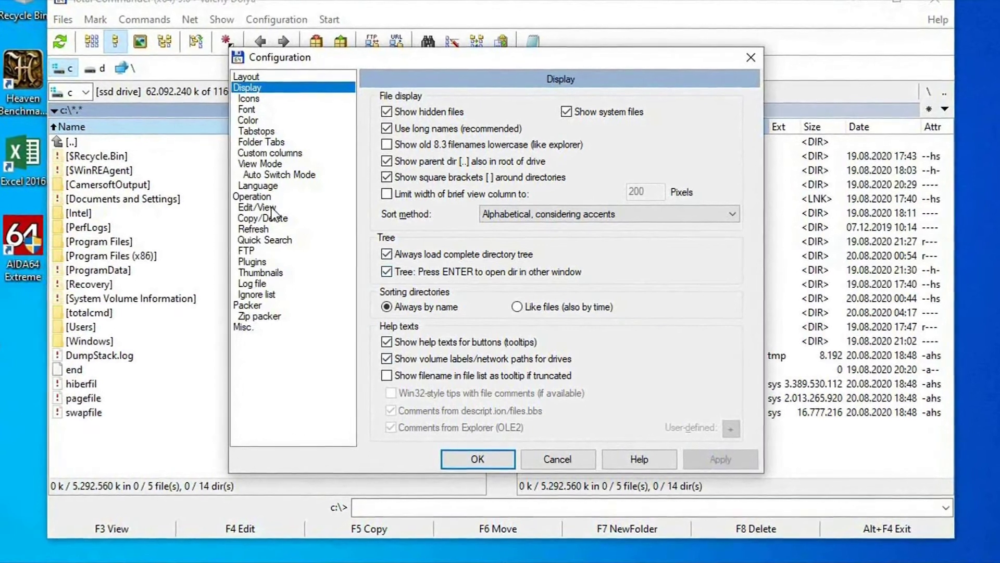
Apply the operation options to always go to the drive root and select with the left mouse button, without rubber band selection.
{"action": "left_click", "coordinate": [272, 198]}
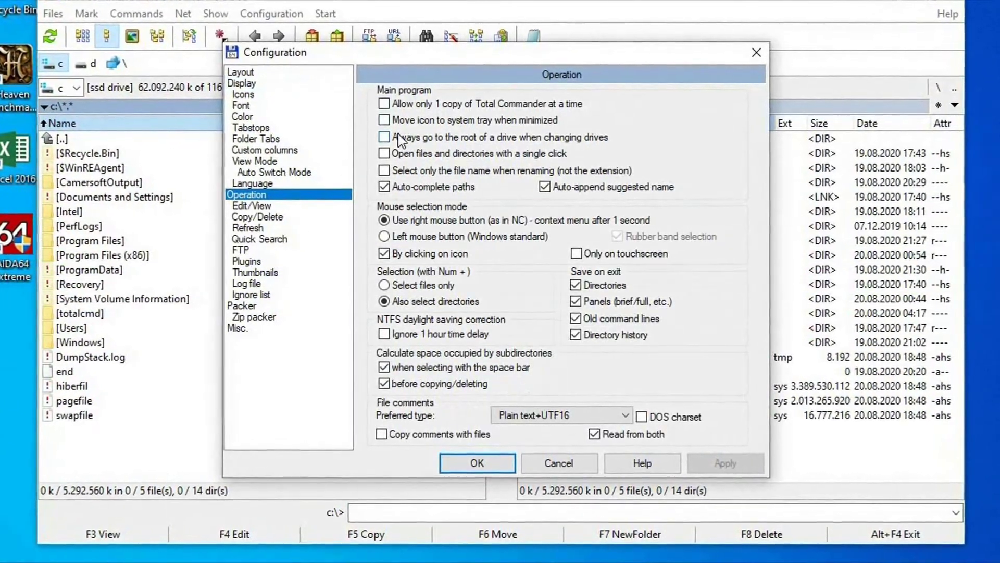
{"action": "left_click", "coordinate": [397, 139]}
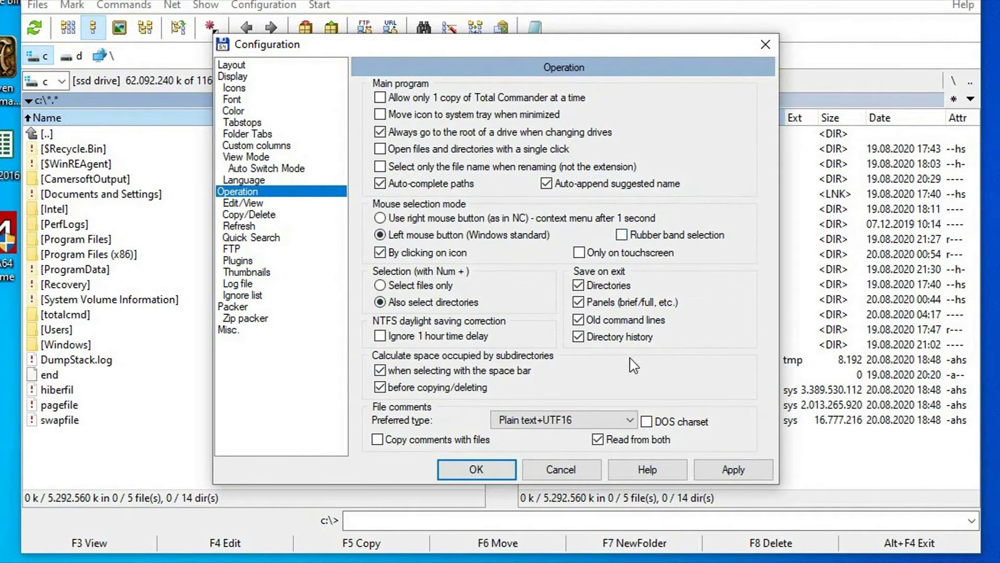
{"action": "left_click", "coordinate": [740, 474]}
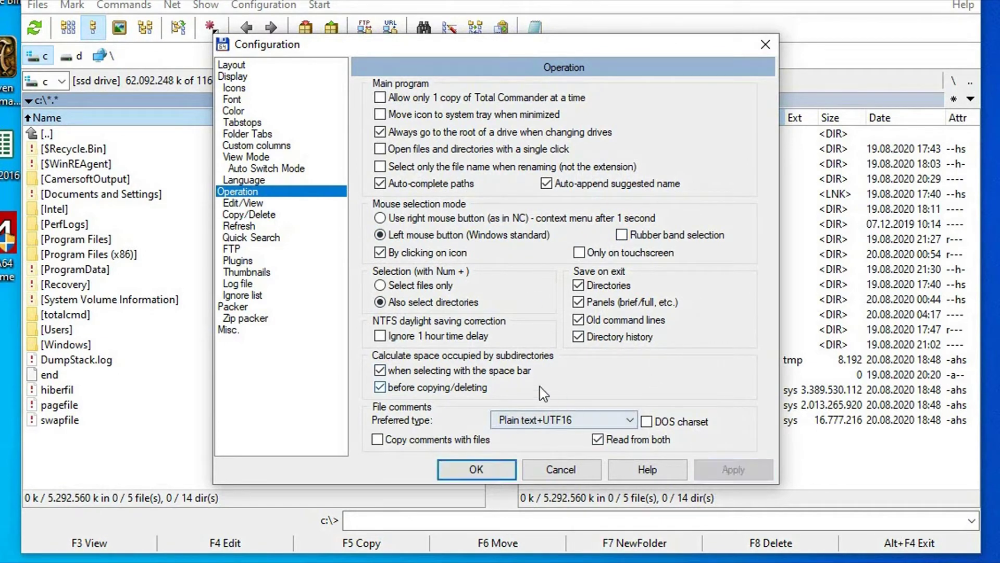
Set the file list icon size to 32x32 and save the configuration.
{"action": "left_click", "coordinate": [234, 88]}
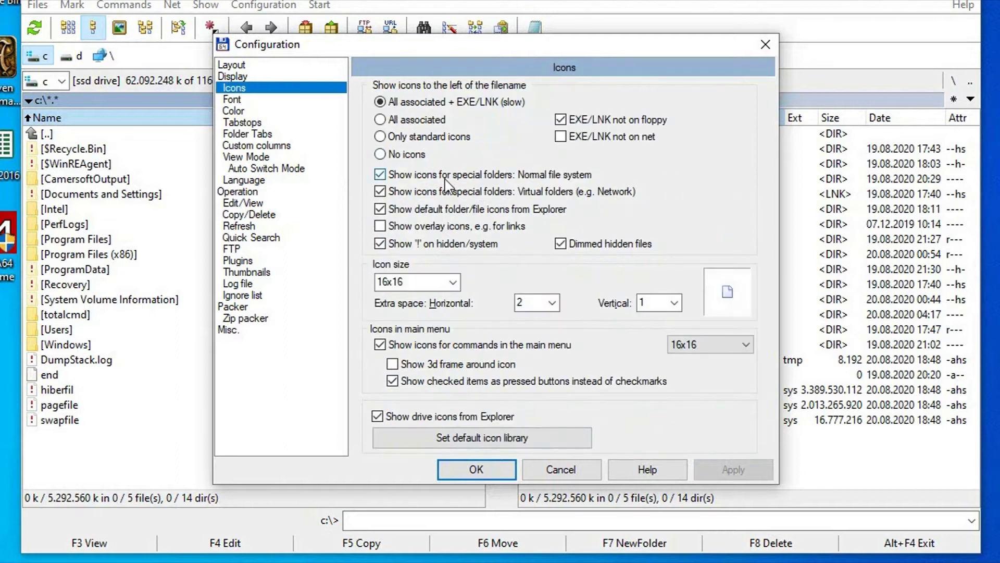
{"action": "left_click", "coordinate": [453, 284]}
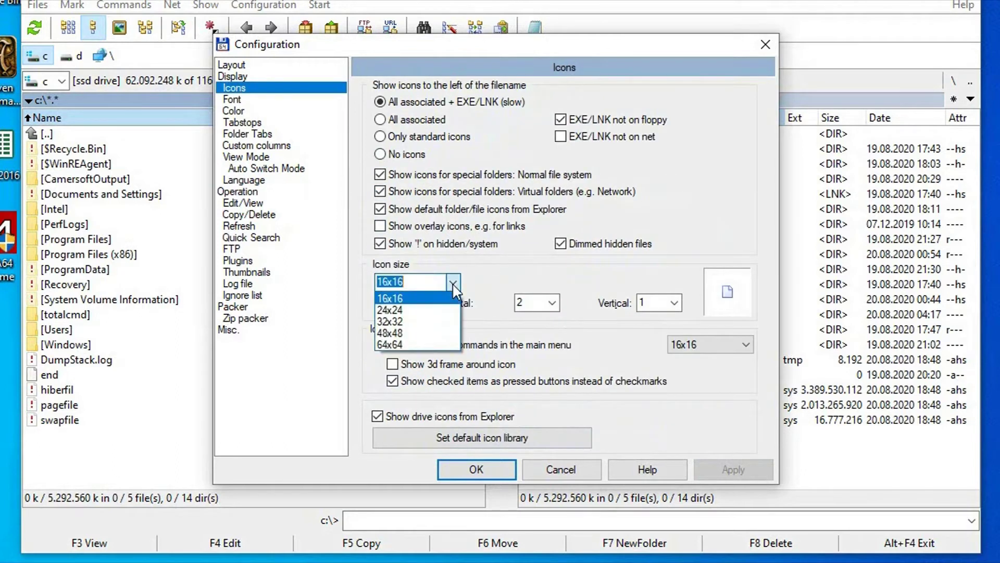
{"action": "left_click", "coordinate": [437, 321]}
{"action": "left_click", "coordinate": [709, 468]}
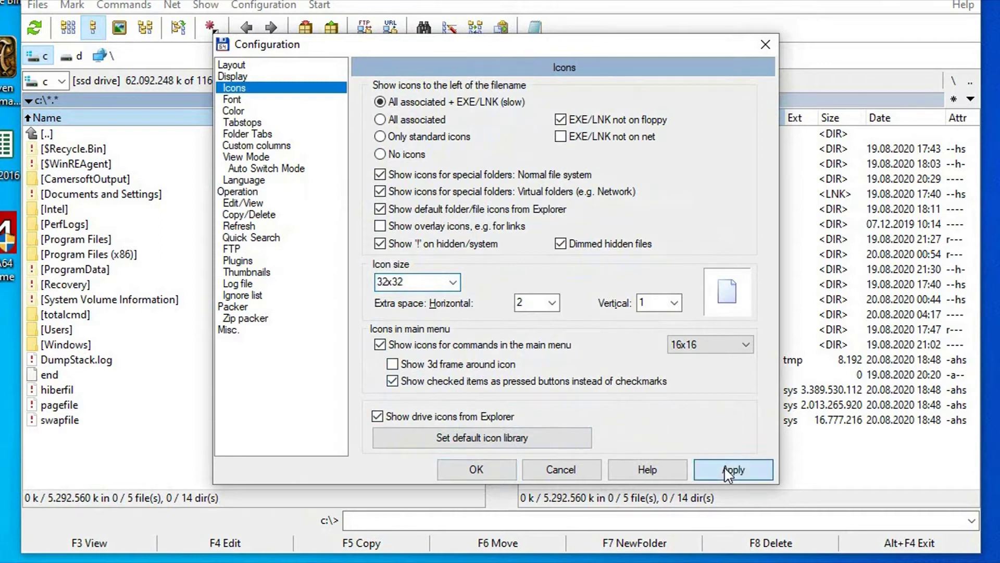
{"action": "left_click", "coordinate": [476, 469]}
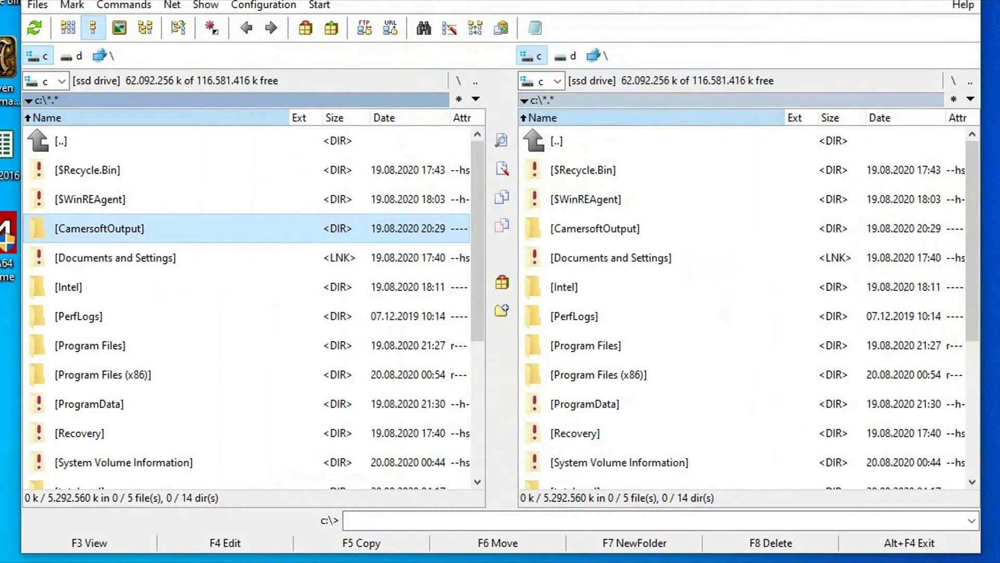
Close Total Commander, refresh the desktop, and reopen Total Commander in a maximized window.
{"action": "key", "text": "alt+F4"}
{"action": "right_click", "coordinate": [204, 187]}
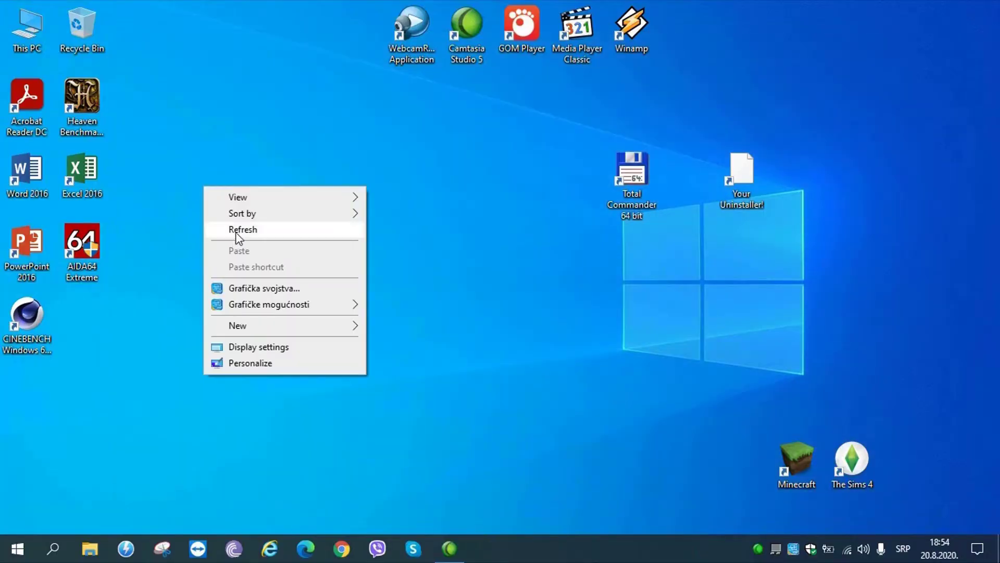
{"action": "left_click", "coordinate": [230, 230]}
{"action": "double_click", "coordinate": [627, 176]}
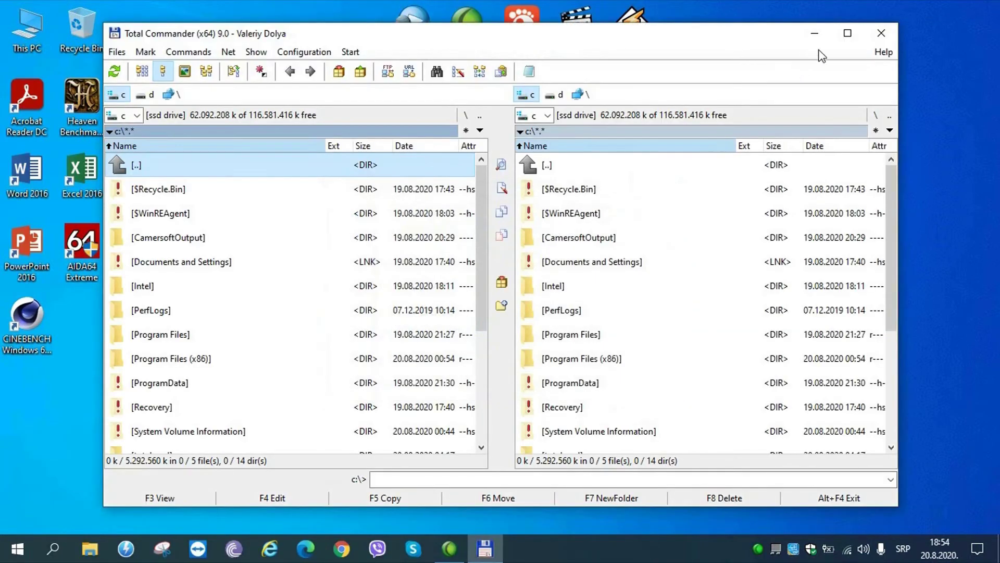
{"action": "left_click", "coordinate": [847, 34]}
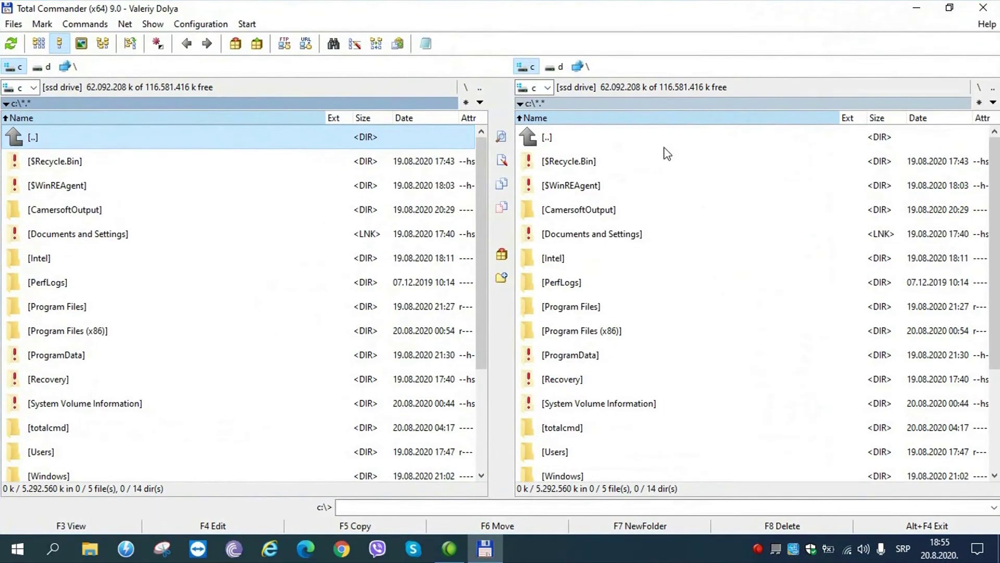
Open the Cookies folder inside the personal user folder under c:\Users in the second file pane.
{"action": "left_click", "coordinate": [614, 237]}
{"action": "double_click", "coordinate": [616, 239]}
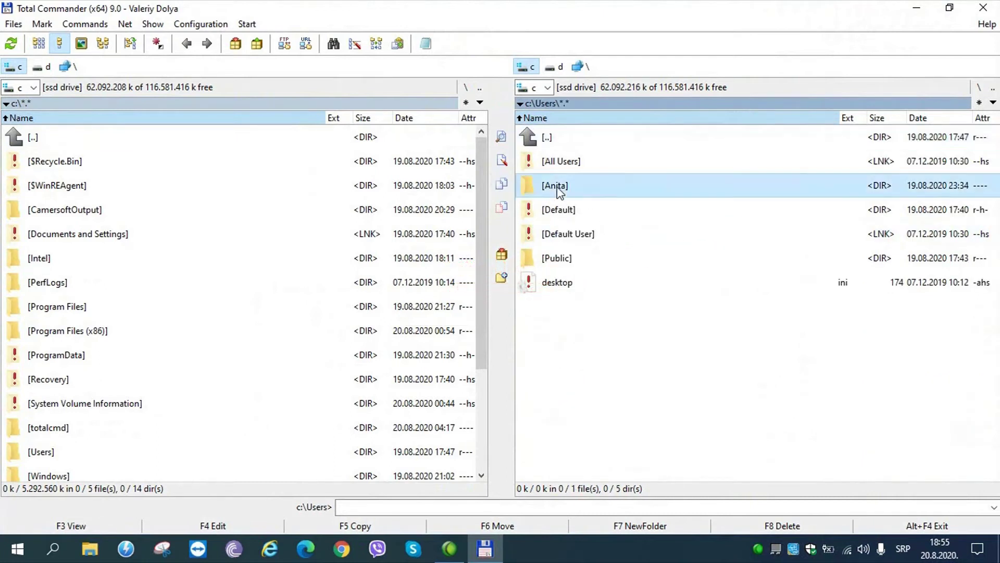
{"action": "double_click", "coordinate": [557, 189]}
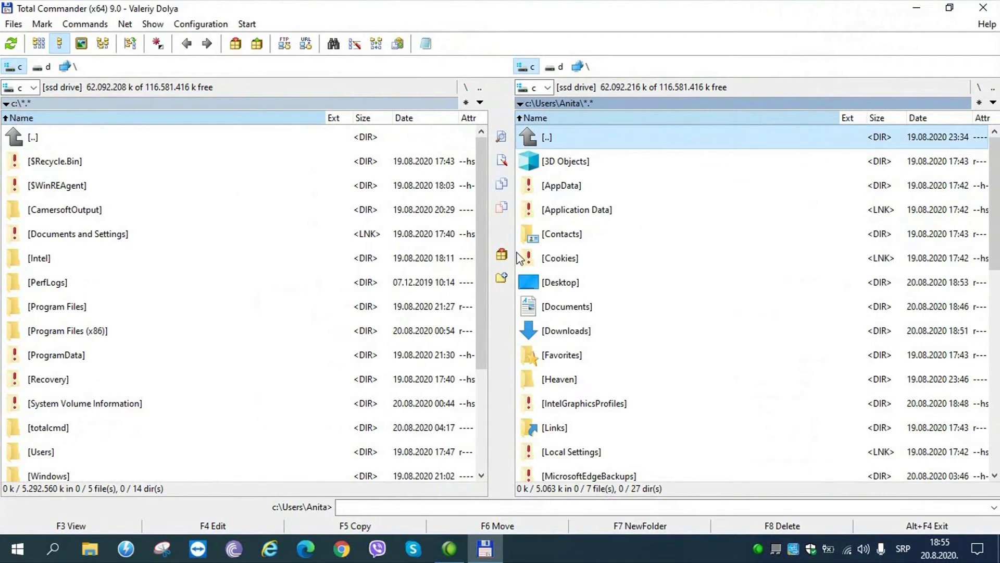
{"action": "left_click", "coordinate": [558, 263]}
{"action": "double_click", "coordinate": [561, 265]}
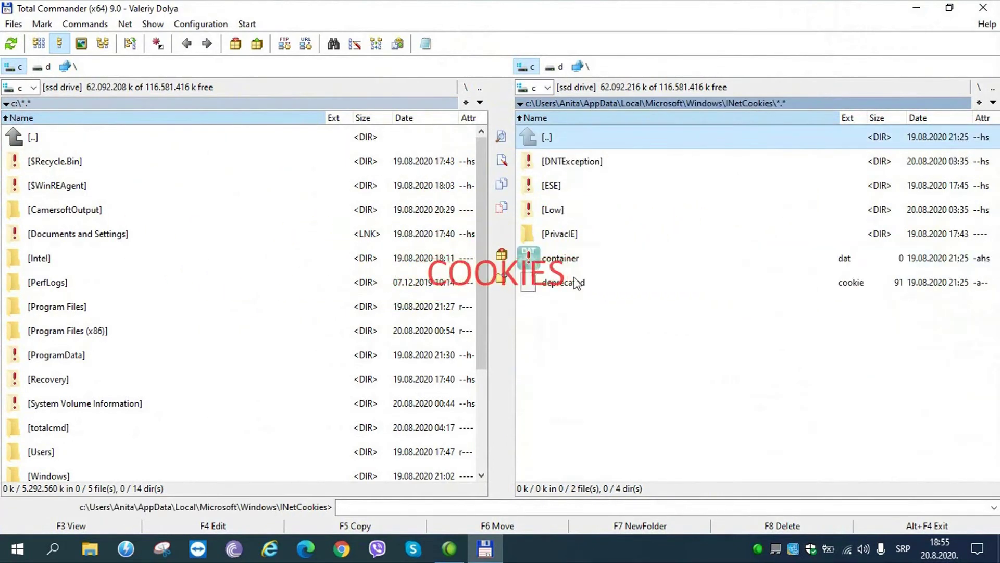
Permanently delete all files and folders in the INetCookies folder.
{"action": "left_click", "coordinate": [600, 151]}
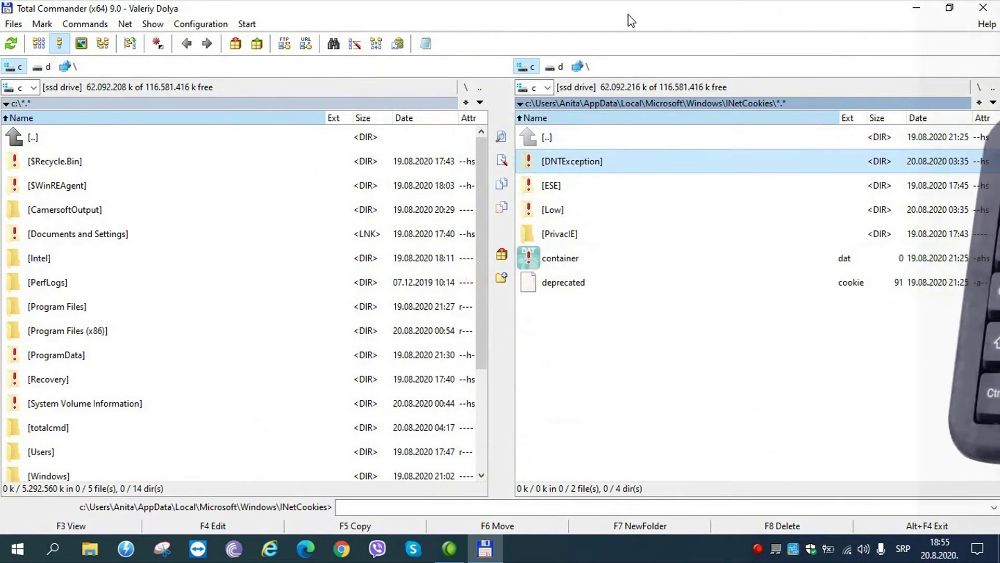
{"action": "key", "text": "ctrl+a"}
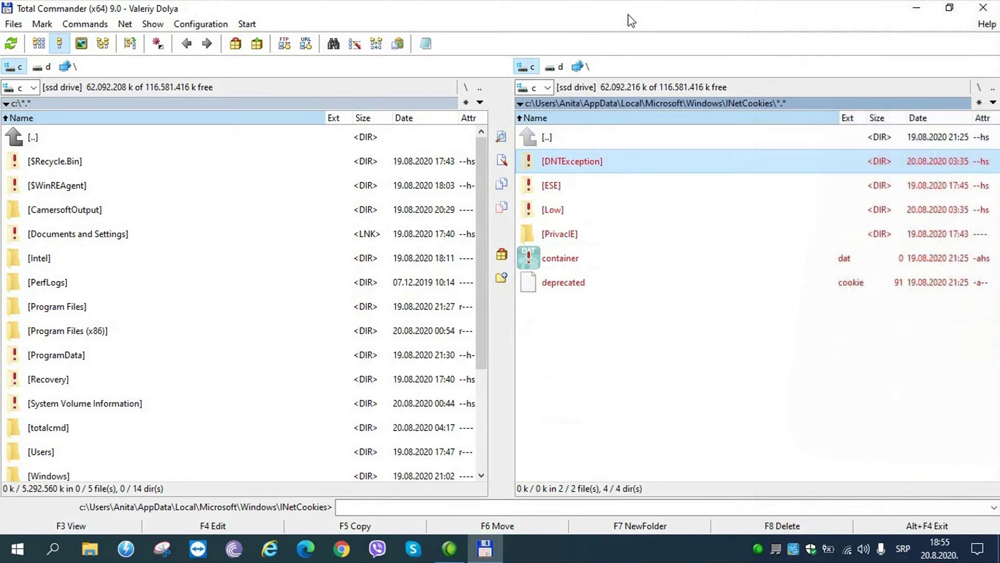
{"action": "key", "text": "shift+Delete"}
{"action": "key", "text": "Return"}
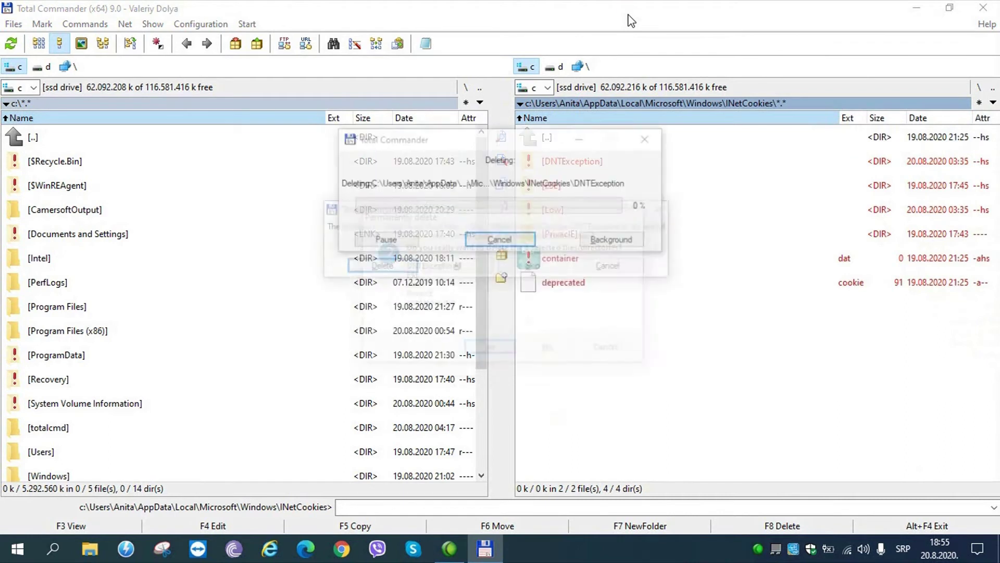
{"action": "key", "text": "Tab"}
{"action": "key", "text": "Return"}
{"action": "key", "text": "Return"}
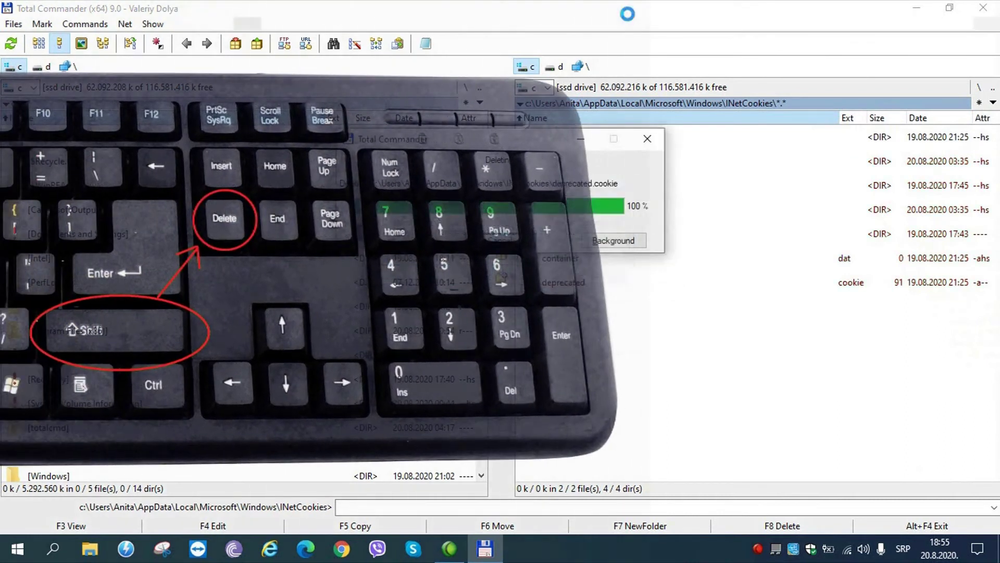
Go back up from the INetCookies folder through AppData to the personal user folder.
{"action": "key", "text": "Return"}
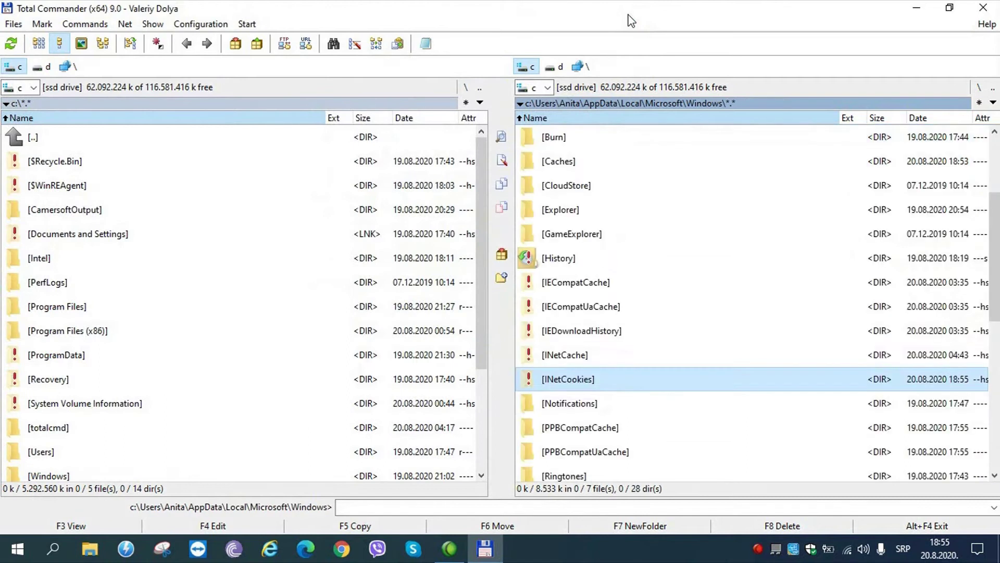
{"action": "key", "text": "Up"}
{"action": "key", "text": "Up"}
{"action": "key", "text": "Up"}
{"action": "key", "text": "Up"}
{"action": "key", "text": "Up"}
{"action": "key", "text": "Up"}
{"action": "key", "text": "Up"}
{"action": "key", "text": "Up"}
{"action": "key", "text": "Up"}
{"action": "key", "text": "Up"}
{"action": "key", "text": "Up"}
{"action": "key", "text": "Up"}
{"action": "key", "text": "Up"}
{"action": "key", "text": "Up"}
{"action": "key", "text": "Up"}
{"action": "key", "text": "Up"}
{"action": "key", "text": "Return"}
{"action": "key", "text": "Up"}
{"action": "key", "text": "Up"}
{"action": "key", "text": "Up"}
{"action": "key", "text": "Up"}
{"action": "key", "text": "Up"}
{"action": "key", "text": "Up"}
{"action": "key", "text": "Up"}
{"action": "key", "text": "Up"}
{"action": "key", "text": "Up"}
{"action": "key", "text": "Up"}
{"action": "key", "text": "Up"}
{"action": "key", "text": "Up"}
{"action": "key", "text": "Up"}
{"action": "key", "text": "Up"}
{"action": "key", "text": "Up"}
{"action": "key", "text": "Up"}
{"action": "key", "text": "Up"}
{"action": "key", "text": "Up"}
{"action": "key", "text": "Up"}
{"action": "key", "text": "Up"}
{"action": "key", "text": "Return"}
{"action": "key", "text": "Up"}
{"action": "key", "text": "Up"}
{"action": "key", "text": "Up"}
{"action": "key", "text": "Up"}
{"action": "key", "text": "Up"}
{"action": "key", "text": "Up"}
{"action": "key", "text": "Up"}
{"action": "key", "text": "Up"}
{"action": "key", "text": "Up"}
{"action": "key", "text": "Up"}
{"action": "key", "text": "Up"}
{"action": "key", "text": "Return"}
{"action": "key", "text": "Up"}
{"action": "key", "text": "Return"}
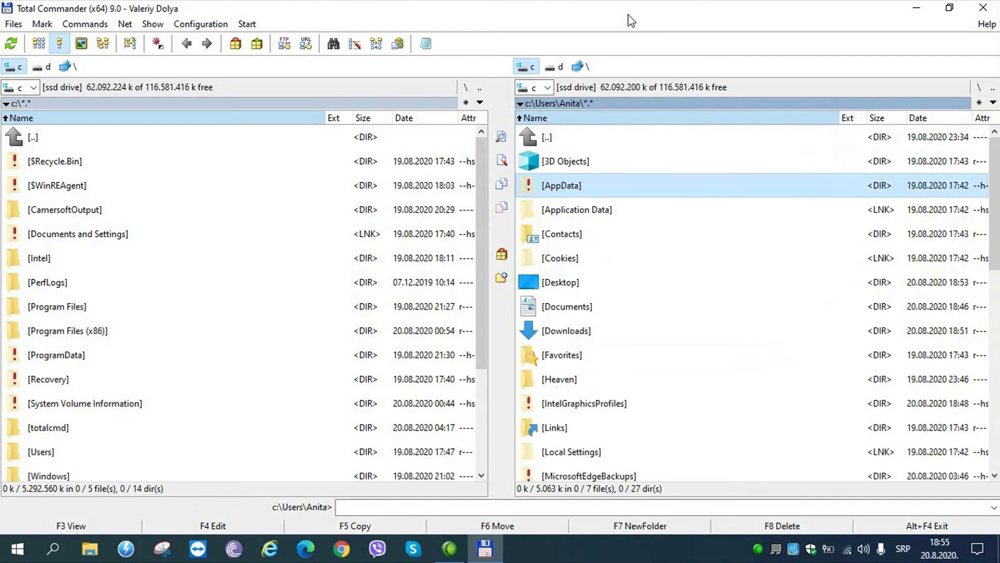
Find the Recent folder in the personal user folder and open it.
{"action": "key", "text": "Down"}
{"action": "key", "text": "Down"}
{"action": "key", "text": "Down"}
{"action": "key", "text": "Down"}
{"action": "key", "text": "Down"}
{"action": "key", "text": "Down"}
{"action": "key", "text": "Down"}
{"action": "key", "text": "Down"}
{"action": "key", "text": "Down"}
{"action": "key", "text": "Down"}
{"action": "key", "text": "Down"}
{"action": "key", "text": "Down"}
{"action": "key", "text": "Down"}
{"action": "key", "text": "Down"}
{"action": "key", "text": "Down"}
{"action": "key", "text": "Down"}
{"action": "key", "text": "Down"}
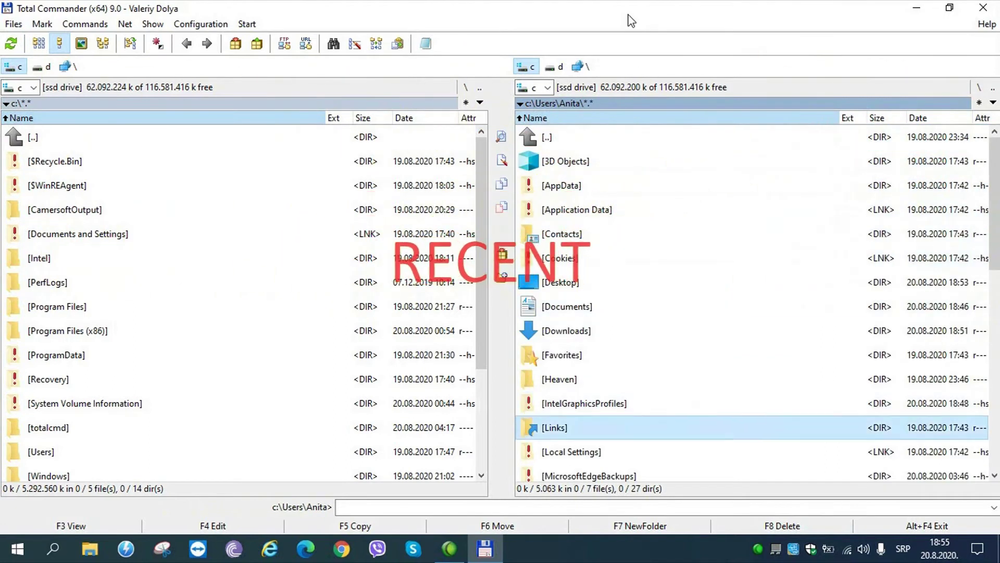
{"action": "key", "text": "Down"}
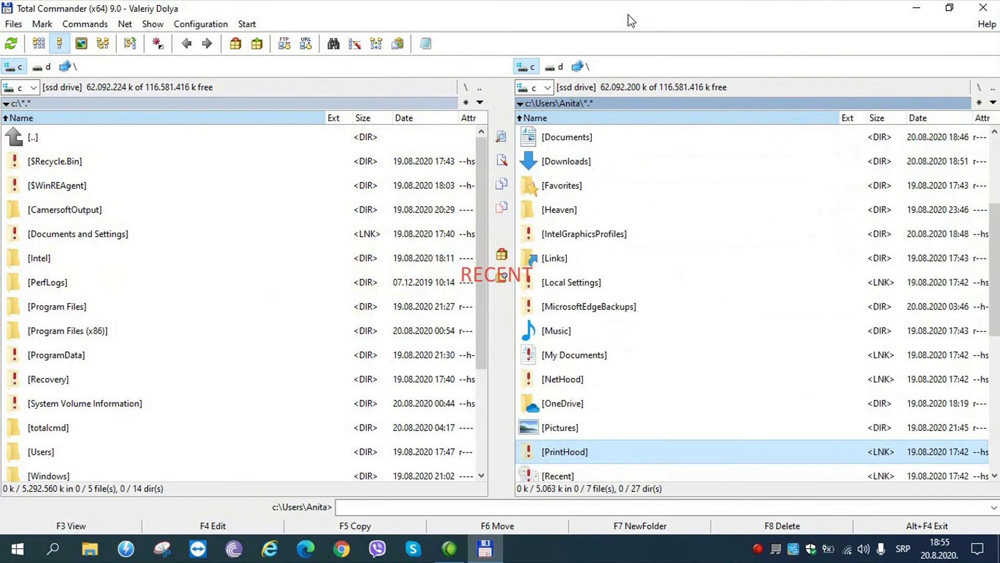
{"action": "key", "text": "Down"}
{"action": "key", "text": "Down"}
{"action": "key", "text": "Down"}
{"action": "key", "text": "Down"}
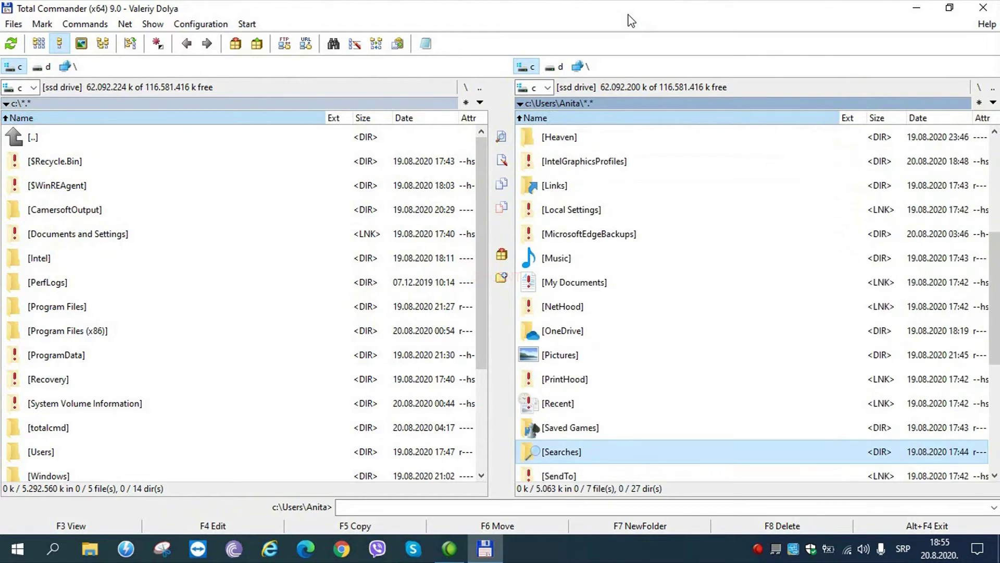
{"action": "key", "text": "Up"}
{"action": "key", "text": "Up"}
{"action": "key", "text": "Up"}
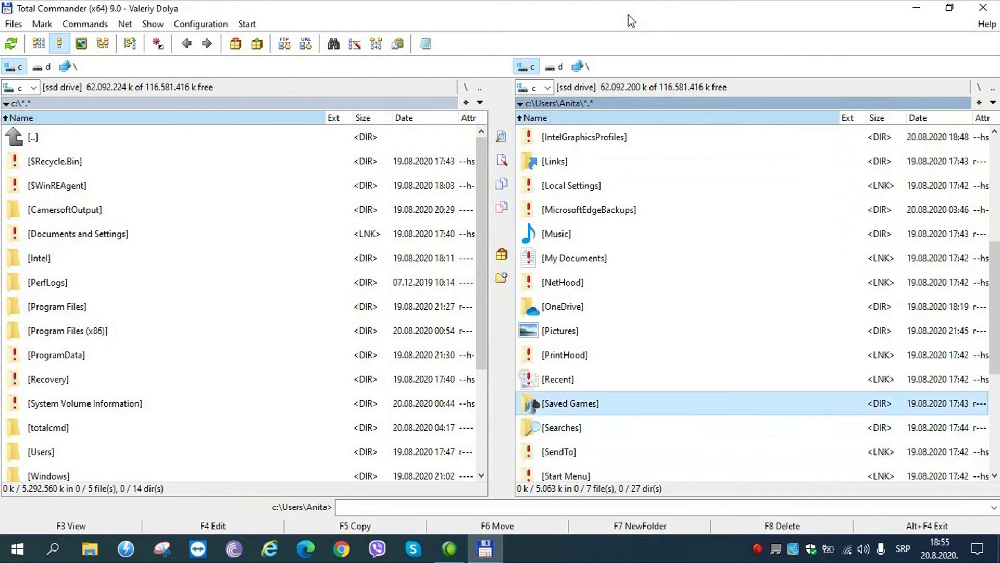
{"action": "key", "text": "Return"}
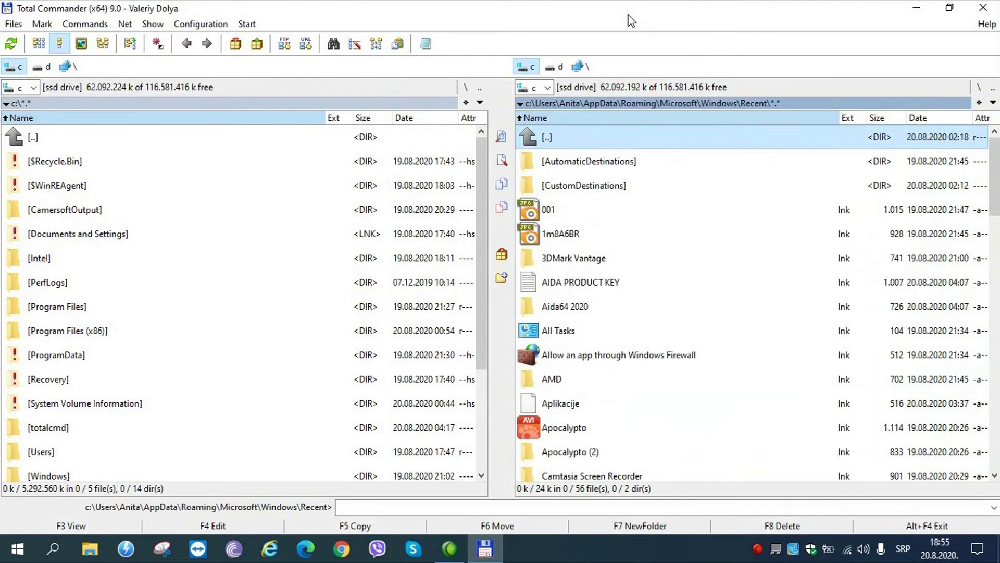
Permanently delete all files and folders in the Recent folder, including non-empty directories and hidden or system files.
{"action": "key", "text": "Down"}
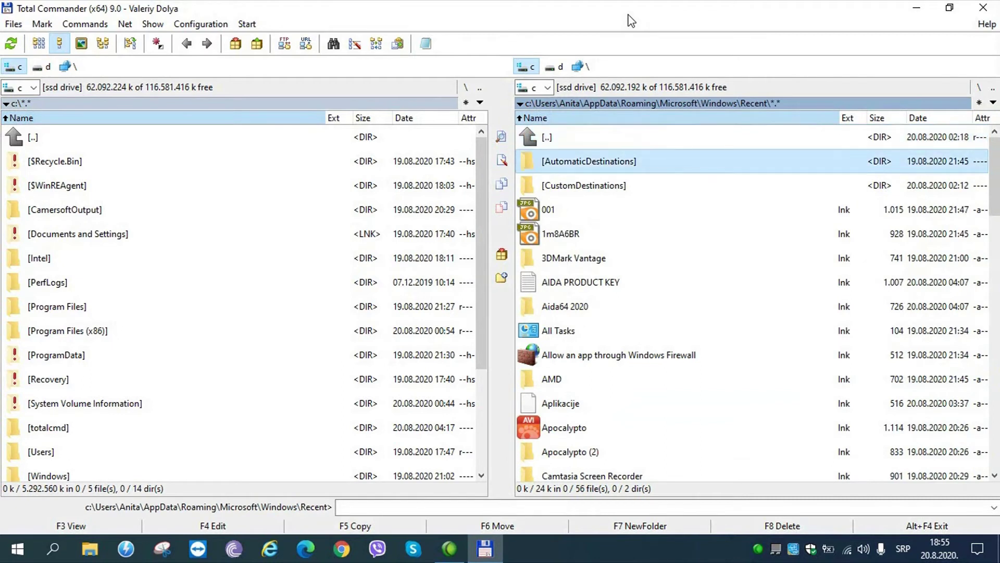
{"action": "key", "text": "ctrl+a"}
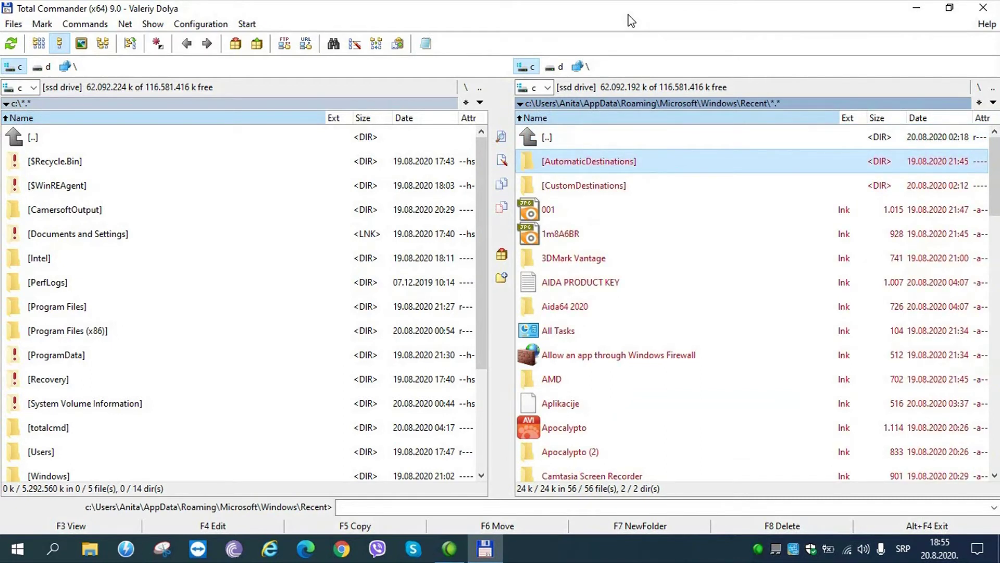
{"action": "key", "text": "shift+Delete"}
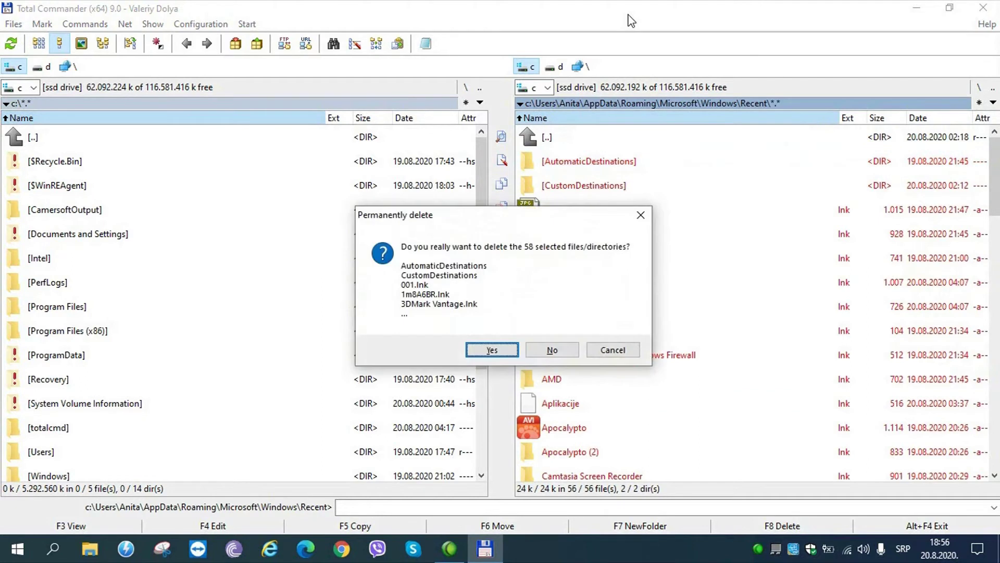
{"action": "key", "text": "Return"}
{"action": "key", "text": "Tab"}
{"action": "key", "text": "Return"}
{"action": "key", "text": "Tab"}
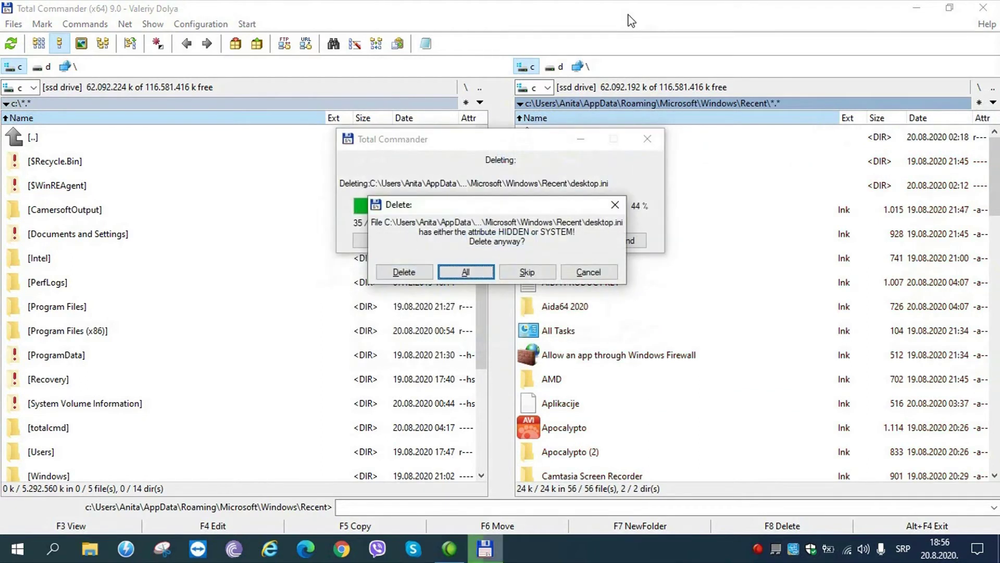
{"action": "key", "text": "Return"}
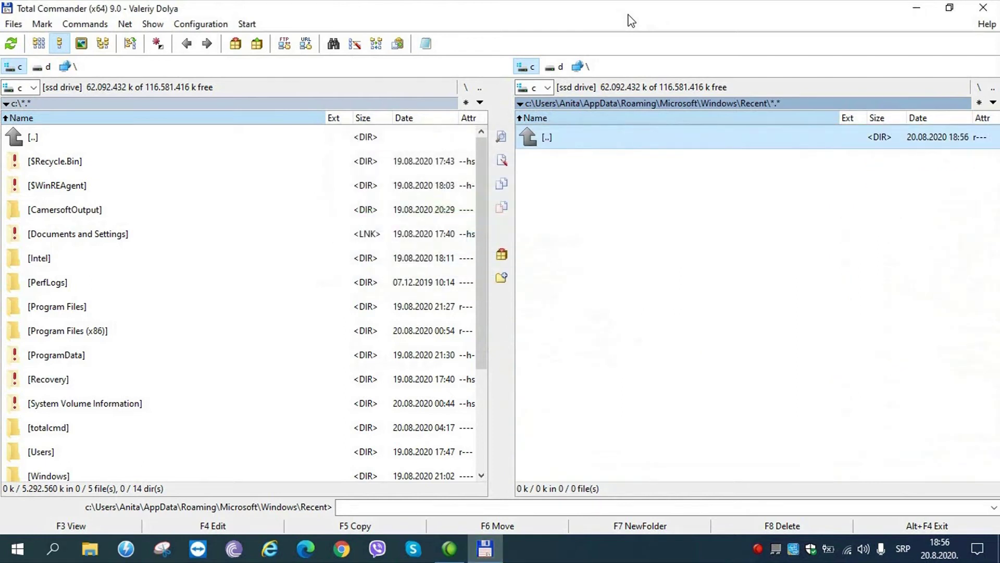
Go back up from the Recent folder through Microsoft, Roaming and AppData to the personal user folder.
{"action": "key", "text": "Return"}
{"action": "key", "text": "Up"}
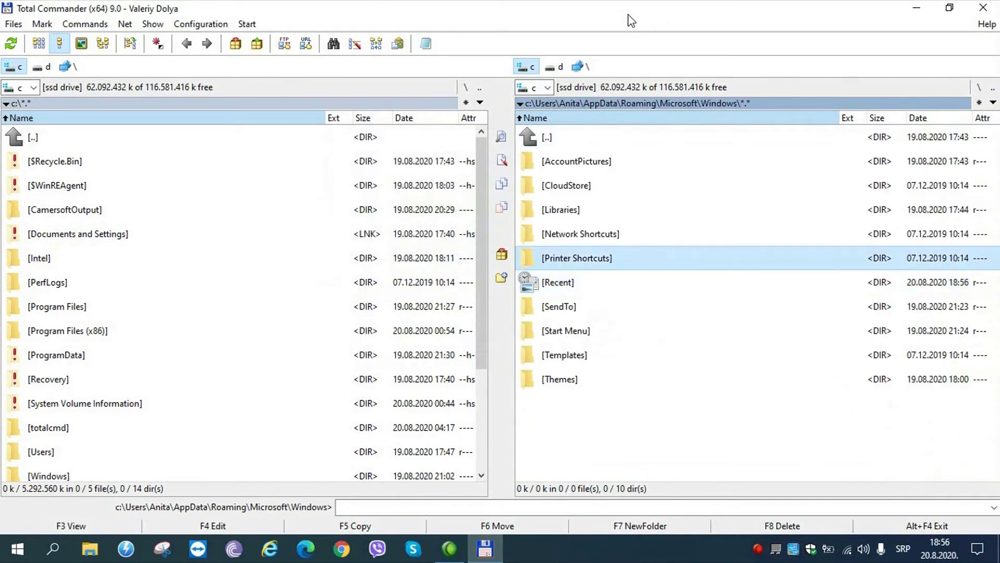
{"action": "key", "text": "Home"}
{"action": "key", "text": "Return"}
{"action": "key", "text": "Up"}
{"action": "key", "text": "Up"}
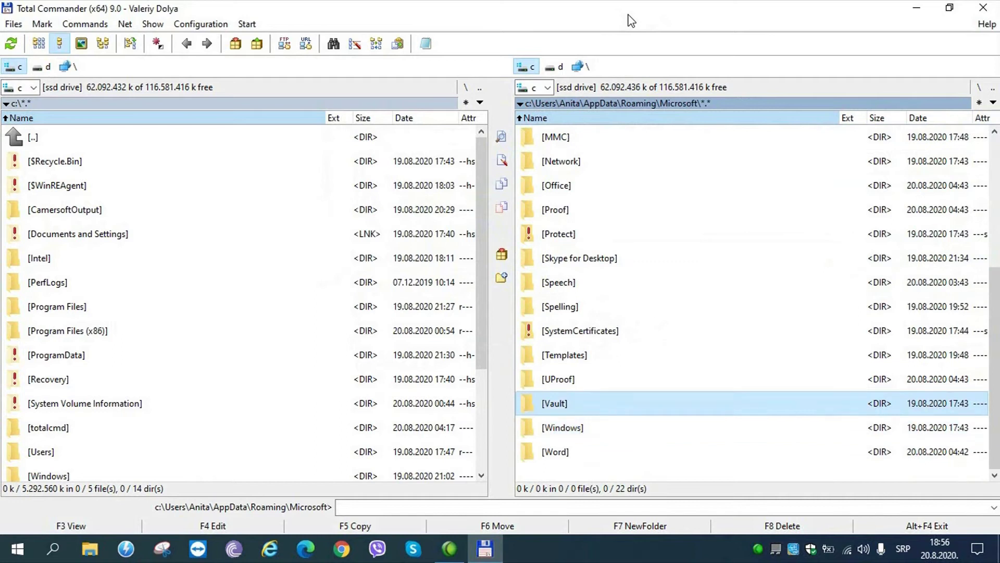
{"action": "key", "text": "Up"}
{"action": "key", "text": "Up"}
{"action": "key", "text": "Up"}
{"action": "key", "text": "Up"}
{"action": "key", "text": "Up"}
{"action": "key", "text": "Up"}
{"action": "key", "text": "Up"}
{"action": "key", "text": "Up"}
{"action": "key", "text": "Up"}
{"action": "key", "text": "Up"}
{"action": "key", "text": "Up"}
{"action": "key", "text": "Up"}
{"action": "key", "text": "Up"}
{"action": "key", "text": "Up"}
{"action": "key", "text": "Up"}
{"action": "key", "text": "Up"}
{"action": "key", "text": "Up"}
{"action": "key", "text": "Up"}
{"action": "key", "text": "Up"}
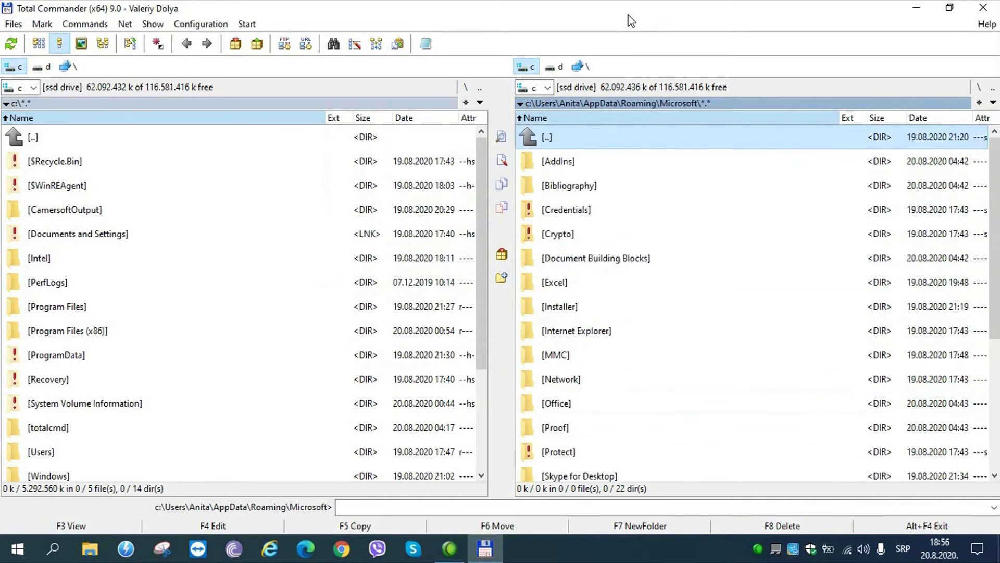
{"action": "key", "text": "Return"}
{"action": "key", "text": "Up"}
{"action": "key", "text": "Up"}
{"action": "key", "text": "Up"}
{"action": "key", "text": "Up"}
{"action": "key", "text": "Up"}
{"action": "key", "text": "Up"}
{"action": "key", "text": "Up"}
{"action": "key", "text": "Up"}
{"action": "key", "text": "Up"}
{"action": "key", "text": "Up"}
{"action": "key", "text": "Up"}
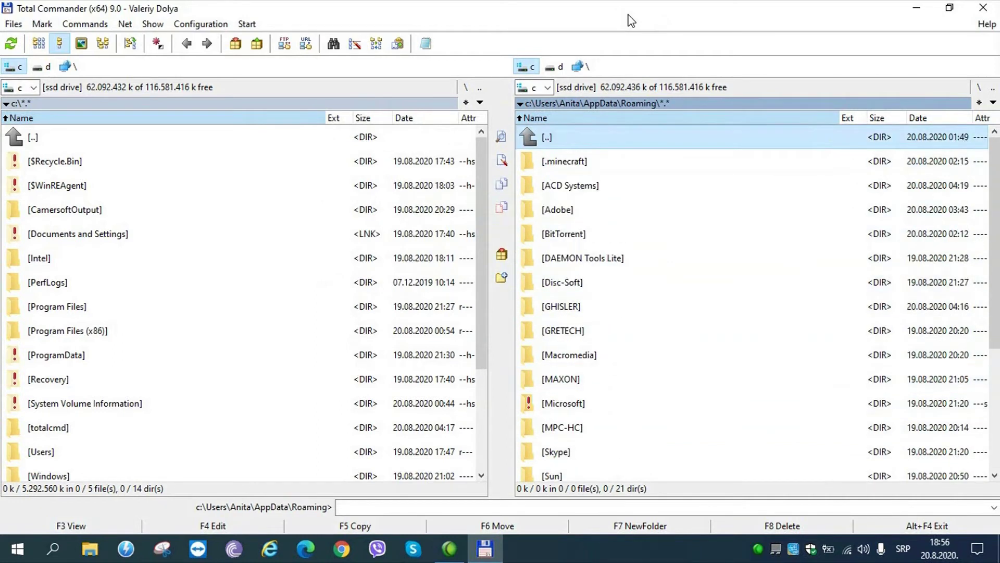
{"action": "key", "text": "Return"}
{"action": "key", "text": "Up"}
{"action": "key", "text": "Up"}
{"action": "key", "text": "Up"}
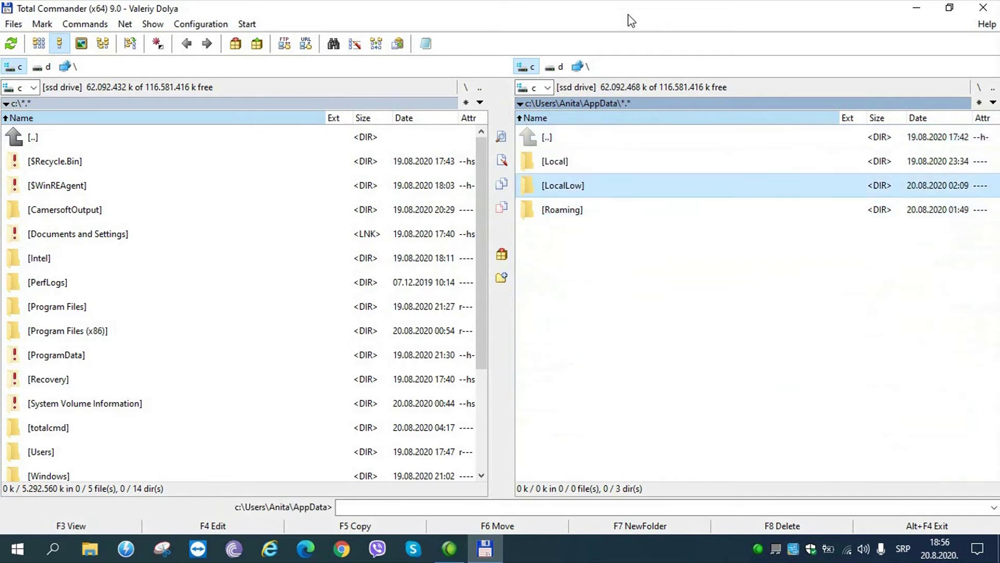
{"action": "key", "text": "Return"}
Find the Local Settings link in the personal user folder and open it.
{"action": "key", "text": "Down"}
{"action": "key", "text": "Down"}
{"action": "key", "text": "Down"}
{"action": "key", "text": "Down"}
{"action": "key", "text": "Down"}
{"action": "key", "text": "Down"}
{"action": "key", "text": "Down"}
{"action": "key", "text": "Down"}
{"action": "key", "text": "Down"}
{"action": "key", "text": "Down"}
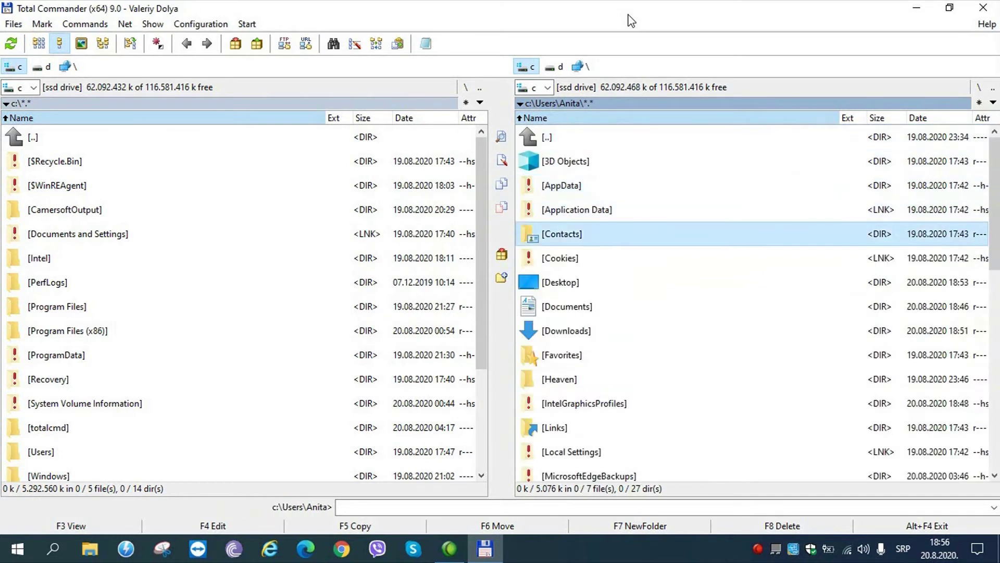
{"action": "key", "text": "Down"}
{"action": "key", "text": "Down"}
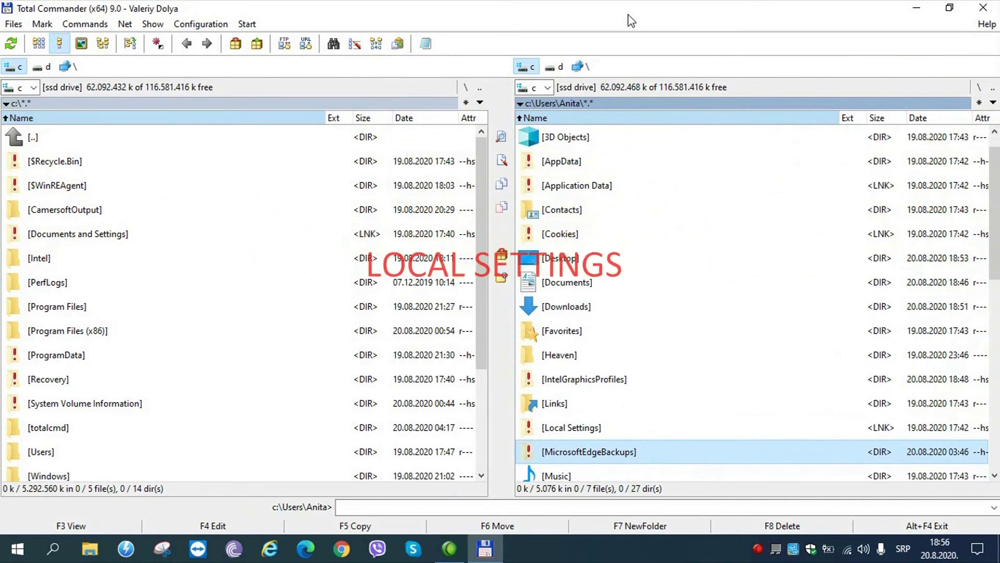
{"action": "key", "text": "Up"}
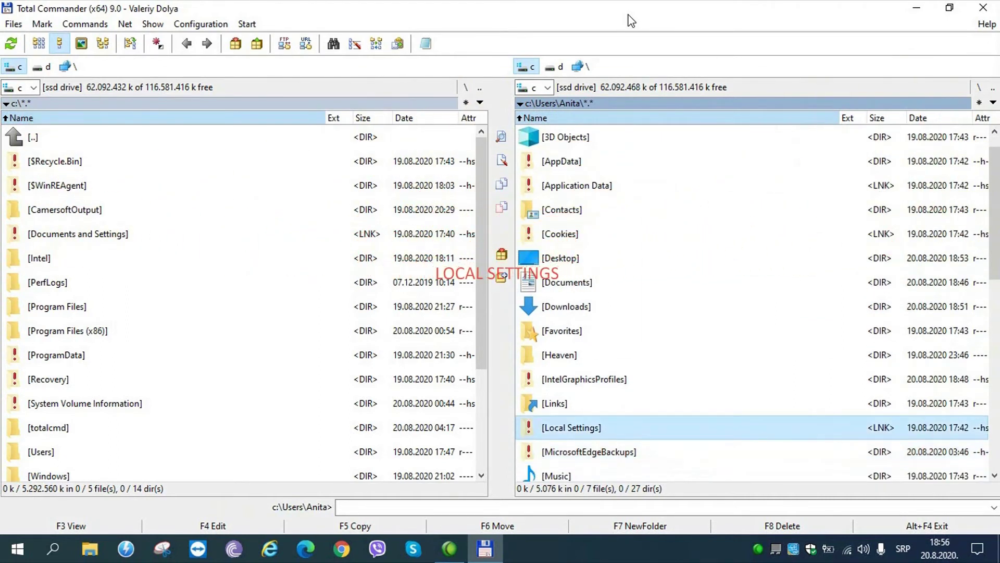
{"action": "key", "text": "Return"}
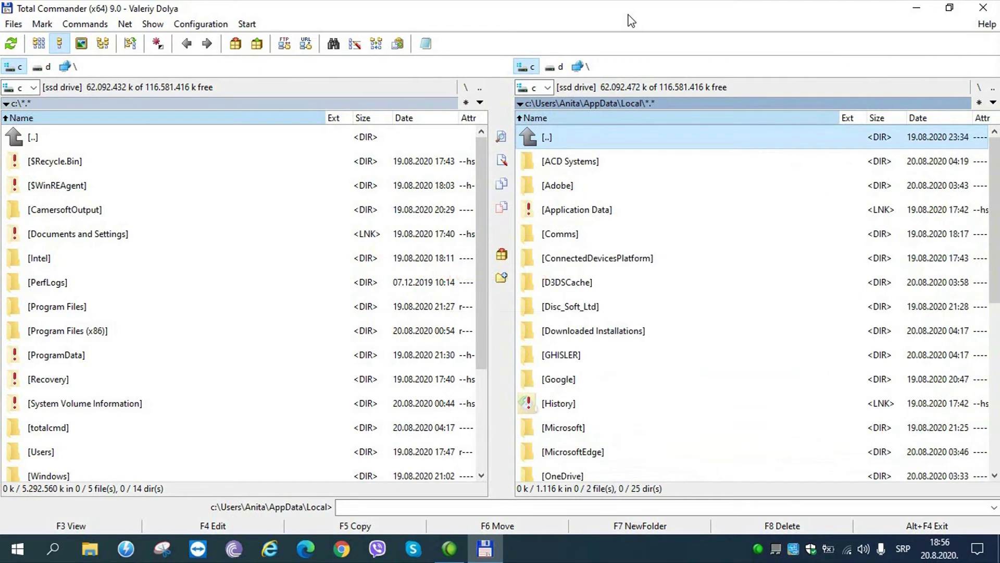
Find the History link inside the AppData\Local folder and open it.
{"action": "key", "text": "Down"}
{"action": "key", "text": "Down"}
{"action": "key", "text": "Down"}
{"action": "key", "text": "Down"}
{"action": "key", "text": "Down"}
{"action": "key", "text": "Down"}
{"action": "key", "text": "Down"}
{"action": "key", "text": "Down"}
{"action": "key", "text": "Down"}
{"action": "key", "text": "Down"}
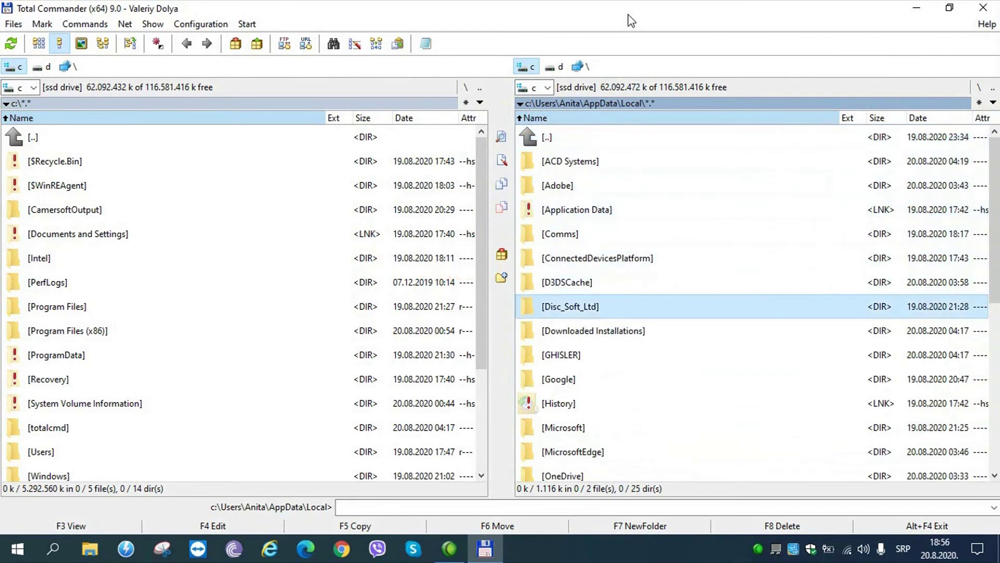
{"action": "key", "text": "Down"}
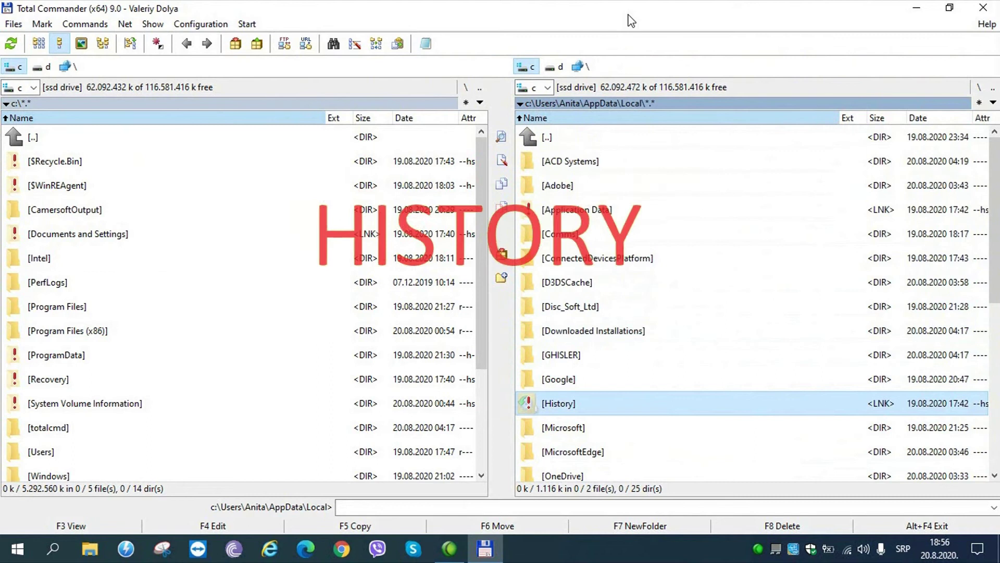
{"action": "key", "text": "Return"}
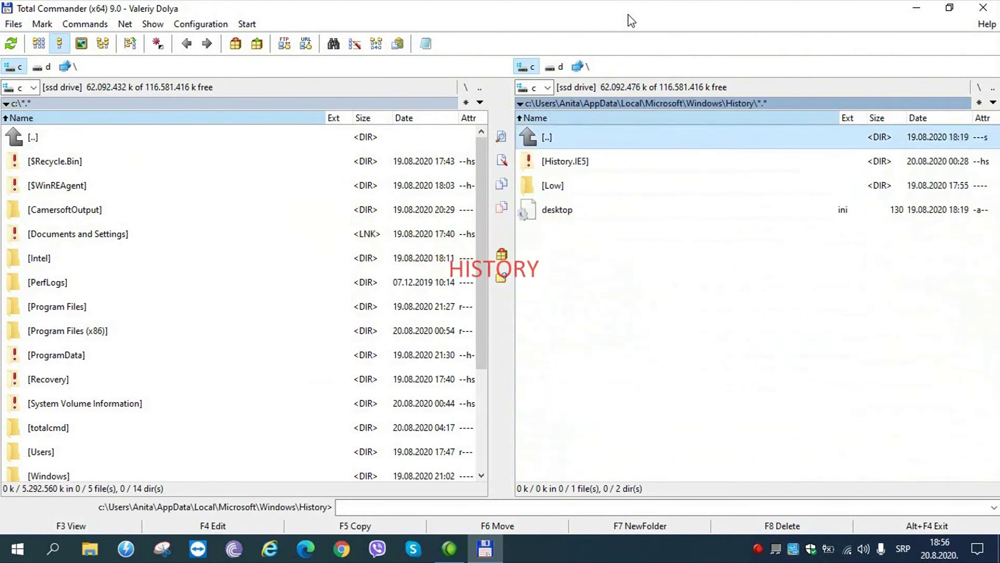
Delete everything in the History folder: History.IE5, Low and desktop.ini, including all their contents.
{"action": "key", "text": "Down"}
{"action": "key", "text": "ctrl+a"}
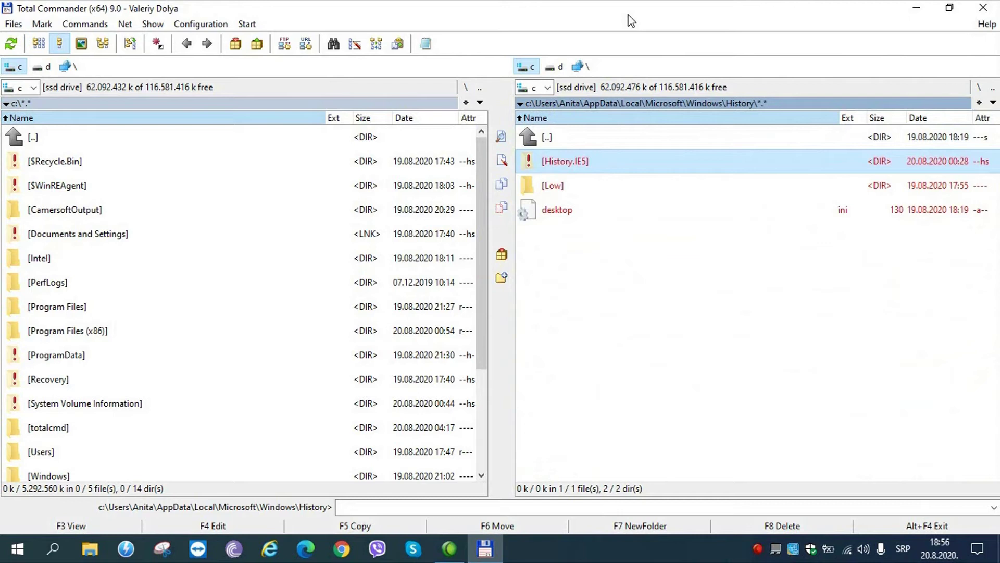
{"action": "key", "text": "Delete"}
{"action": "key", "text": "Return"}
{"action": "key", "text": "Tab"}
{"action": "key", "text": "Return"}
{"action": "key", "text": "Tab"}
{"action": "key", "text": "Return"}
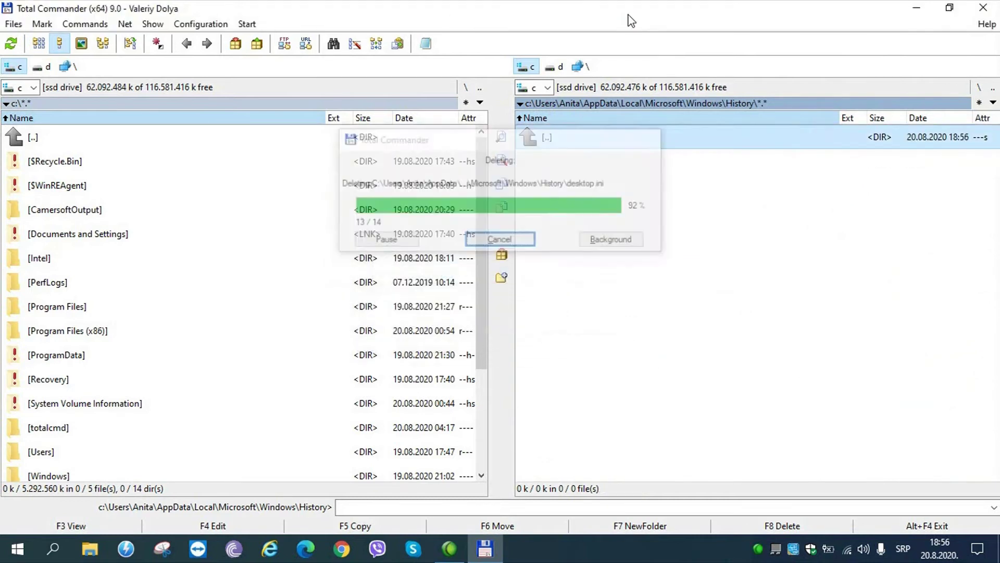
Go up to the Local\Microsoft\Windows folder and open the Temporary Internet Files link there.
{"action": "key", "text": "BackSpace"}
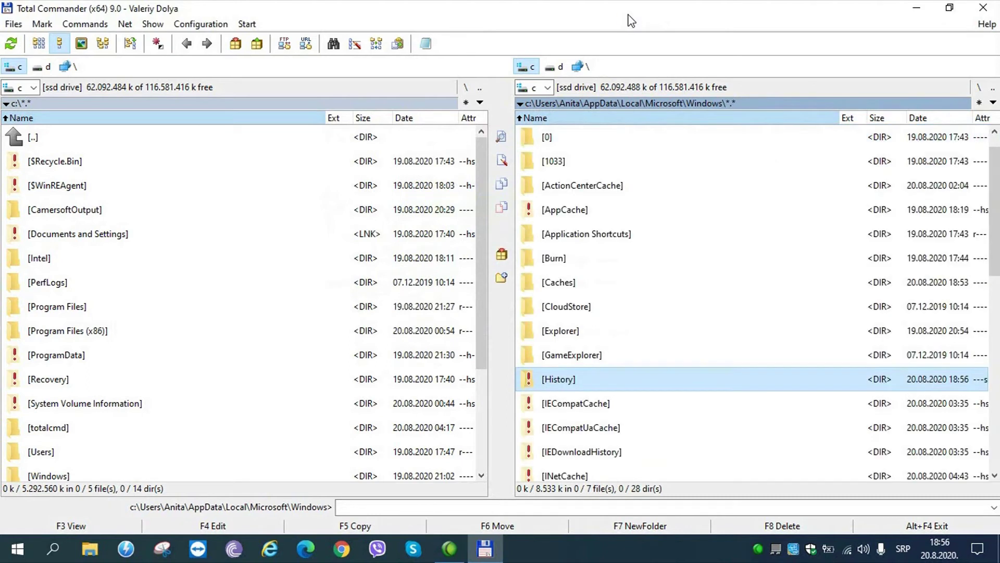
{"action": "key", "text": "Down"}
{"action": "key", "text": "Down"}
{"action": "key", "text": "Down"}
{"action": "key", "text": "Down"}
{"action": "key", "text": "Down"}
{"action": "key", "text": "Down"}
{"action": "key", "text": "Down"}
{"action": "key", "text": "Down"}
{"action": "key", "text": "Down"}
{"action": "key", "text": "Down"}
{"action": "key", "text": "Down"}
{"action": "key", "text": "Down"}
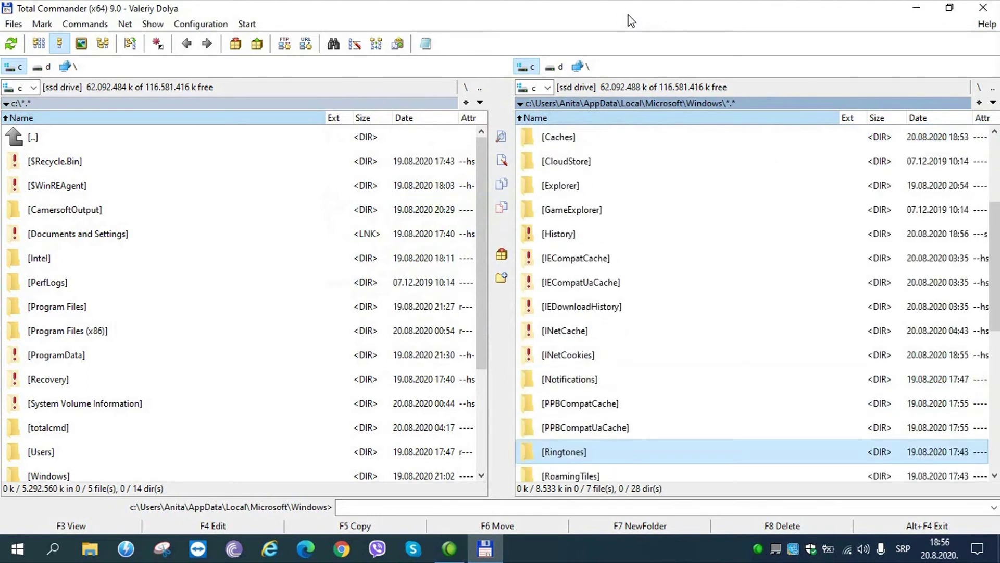
{"action": "key", "text": "Down"}
{"action": "key", "text": "Down"}
{"action": "key", "text": "Down"}
{"action": "key", "text": "Down"}
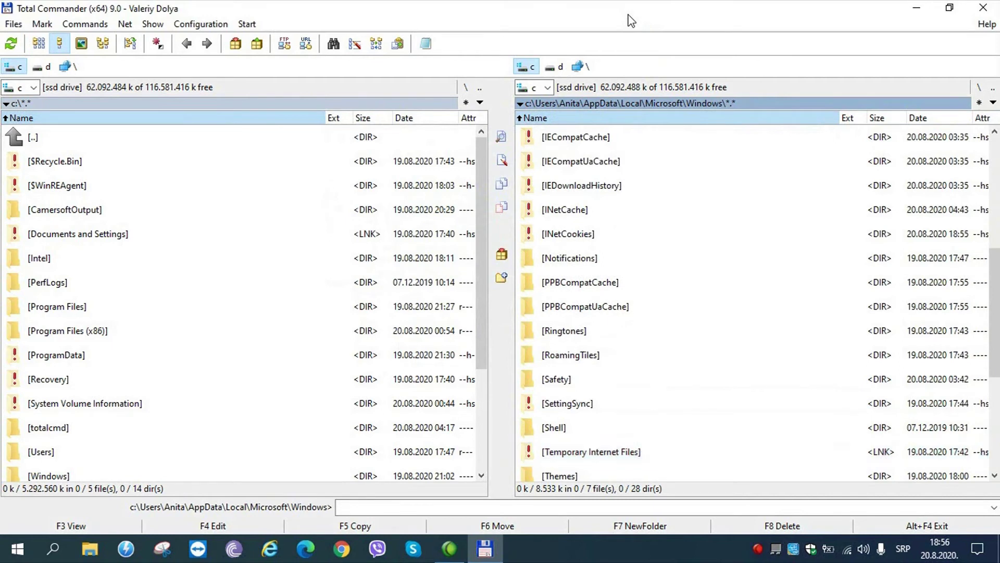
{"action": "key", "text": "Up"}
{"action": "key", "text": "Up"}
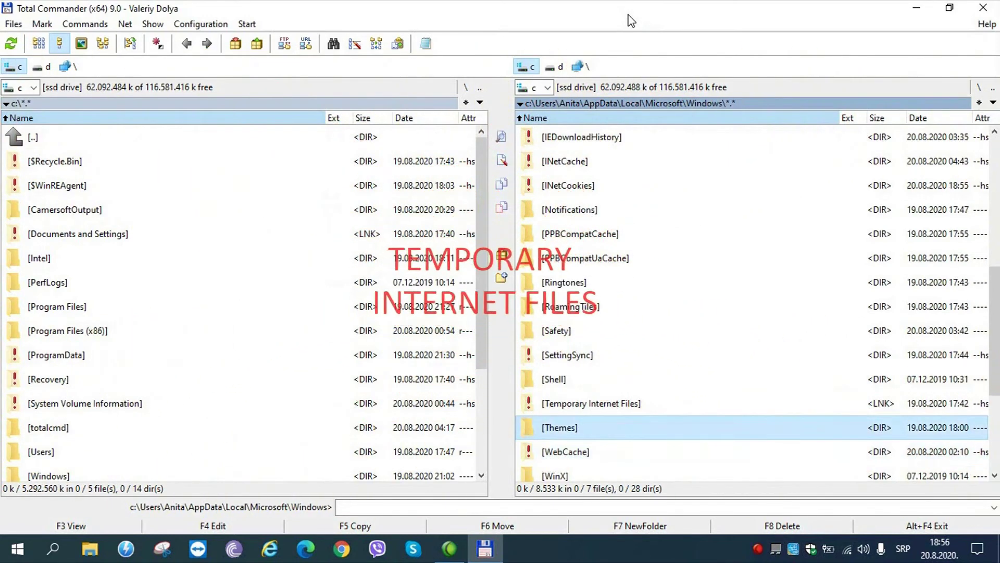
{"action": "key", "text": "Return"}
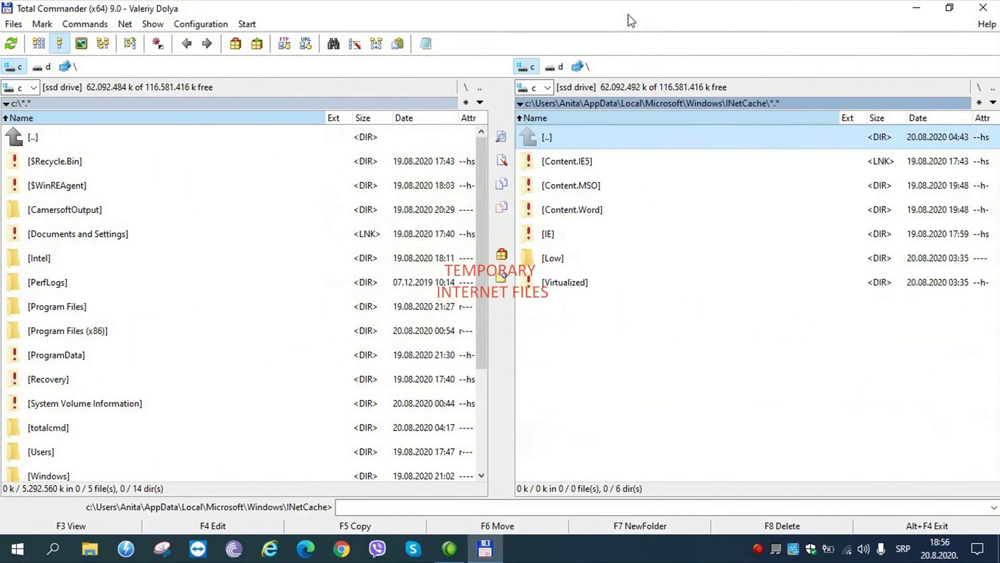
Permanently delete all folders in INetCache, including non-empty directories with all their files and subdirectories.
{"action": "key", "text": "Down"}
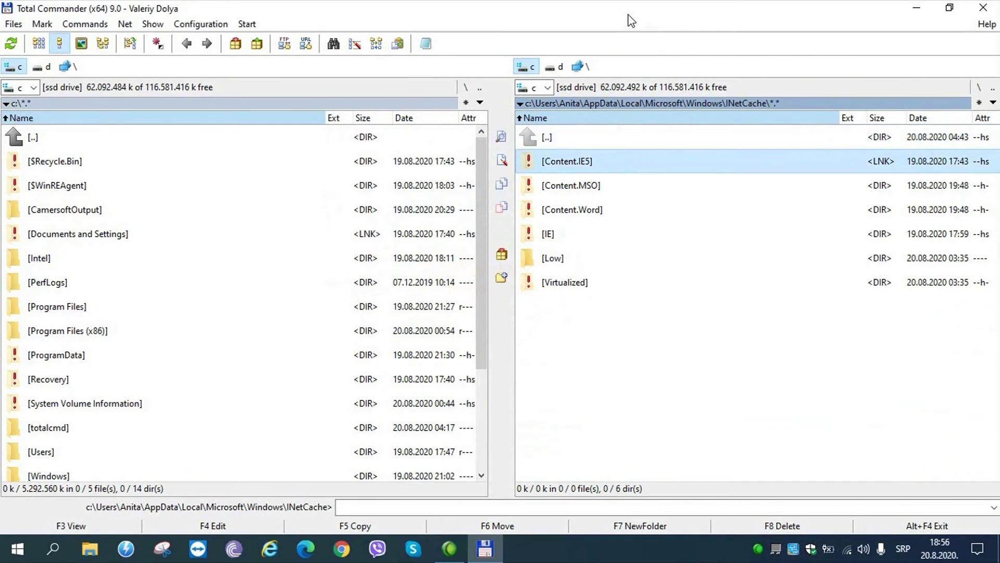
{"action": "key", "text": "ctrl+a"}
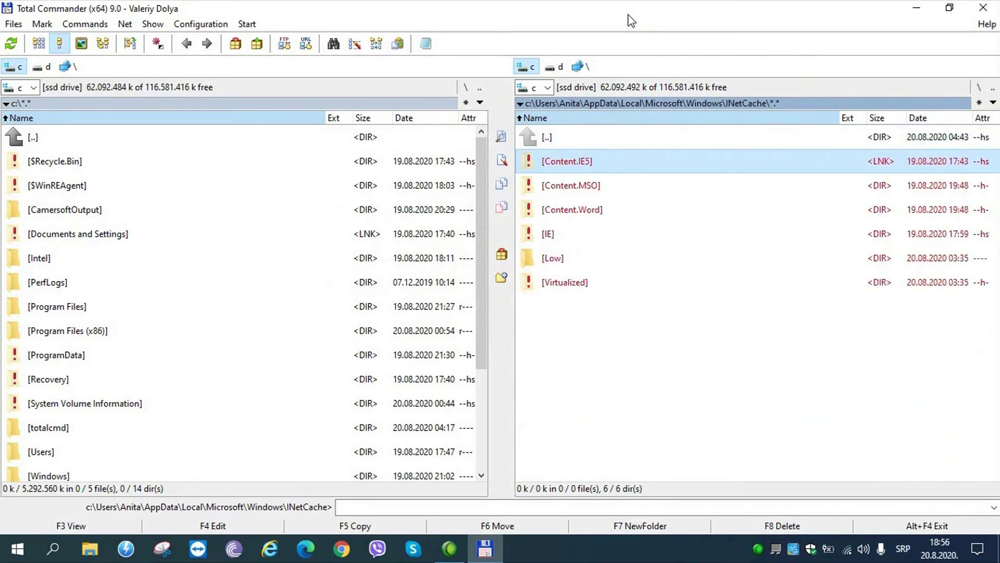
{"action": "key", "text": "shift+Delete"}
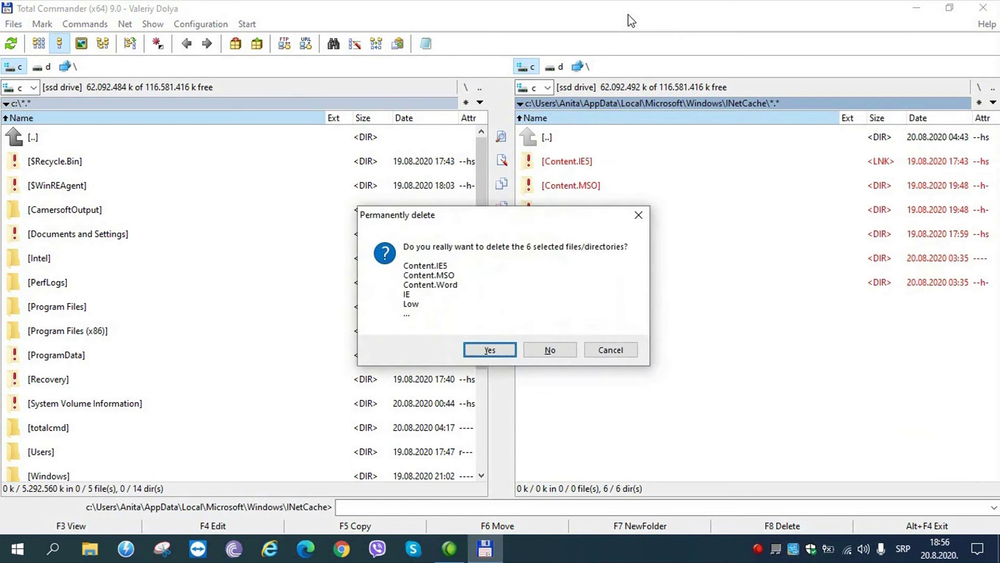
{"action": "key", "text": "Return"}
{"action": "key", "text": "Tab"}
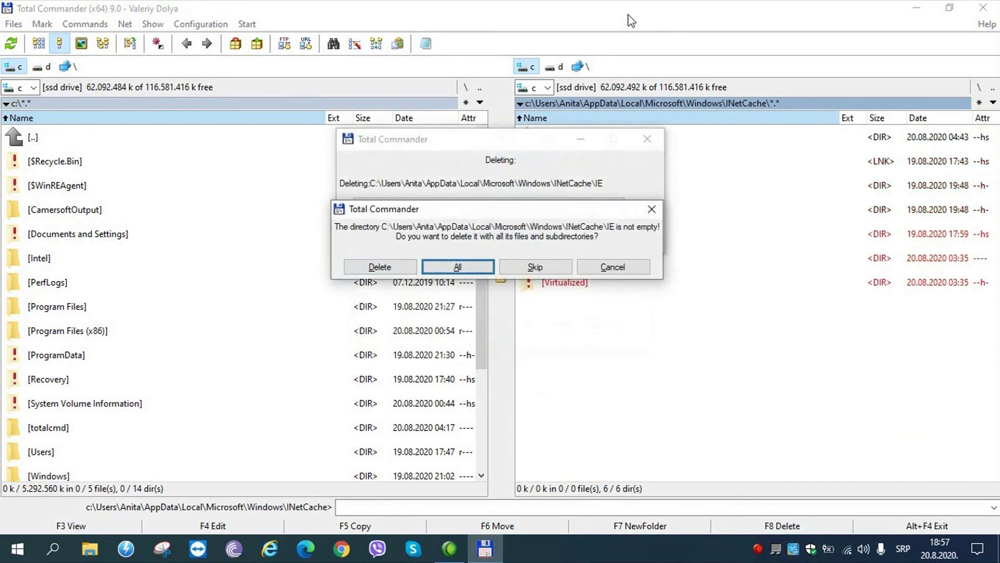
{"action": "key", "text": "Return"}
{"action": "key", "text": "Tab"}
{"action": "key", "text": "Return"}
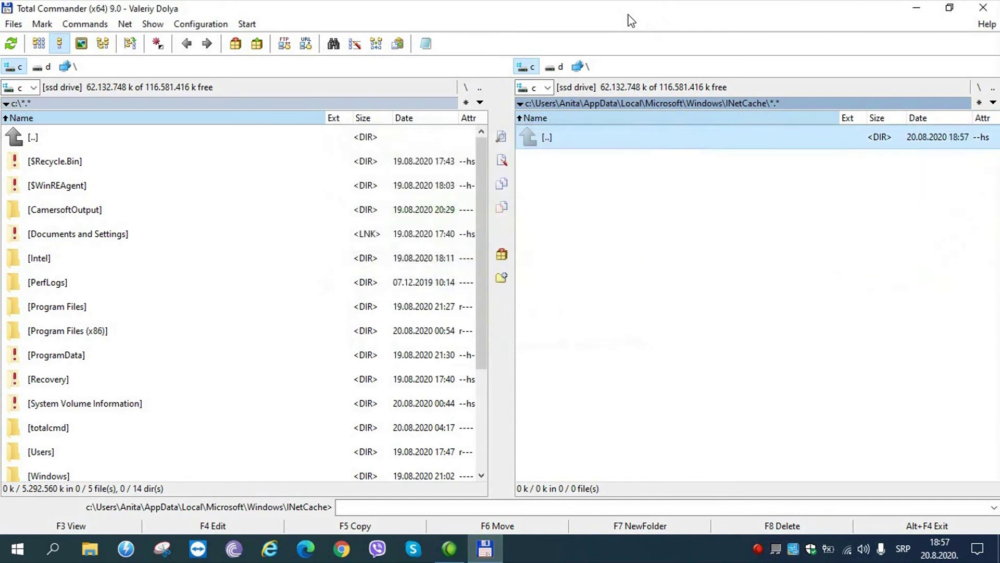
Go back up from the INetCache folder through Windows and Microsoft to the AppData\Local folder.
{"action": "key", "text": "Return"}
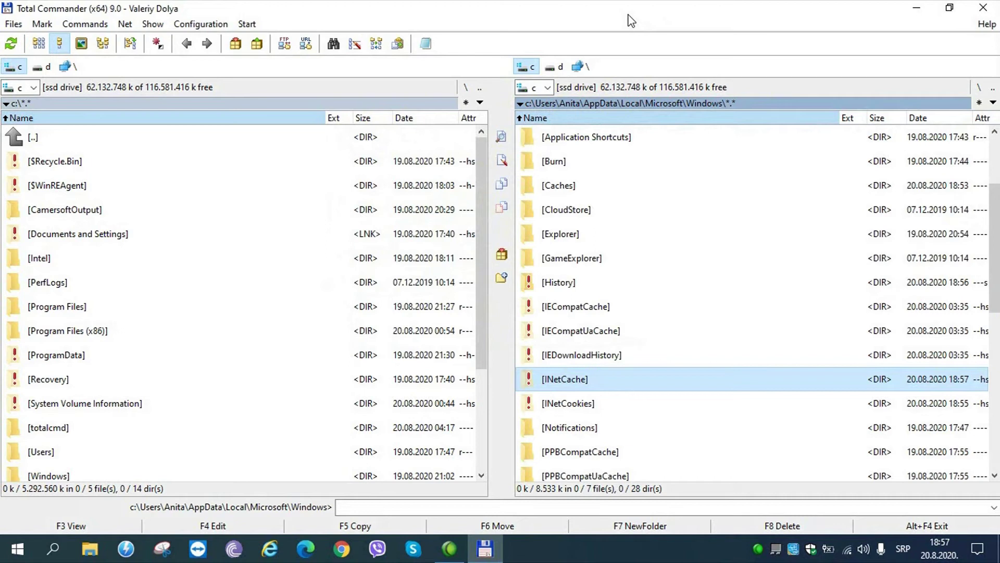
{"action": "key", "text": "Up"}
{"action": "key", "text": "Up"}
{"action": "key", "text": "Up"}
{"action": "key", "text": "Up"}
{"action": "key", "text": "Up"}
{"action": "key", "text": "Up"}
{"action": "key", "text": "Up"}
{"action": "key", "text": "Up"}
{"action": "key", "text": "Up"}
{"action": "key", "text": "Up"}
{"action": "key", "text": "Up"}
{"action": "key", "text": "Up"}
{"action": "key", "text": "Up"}
{"action": "key", "text": "Up"}
{"action": "key", "text": "Up"}
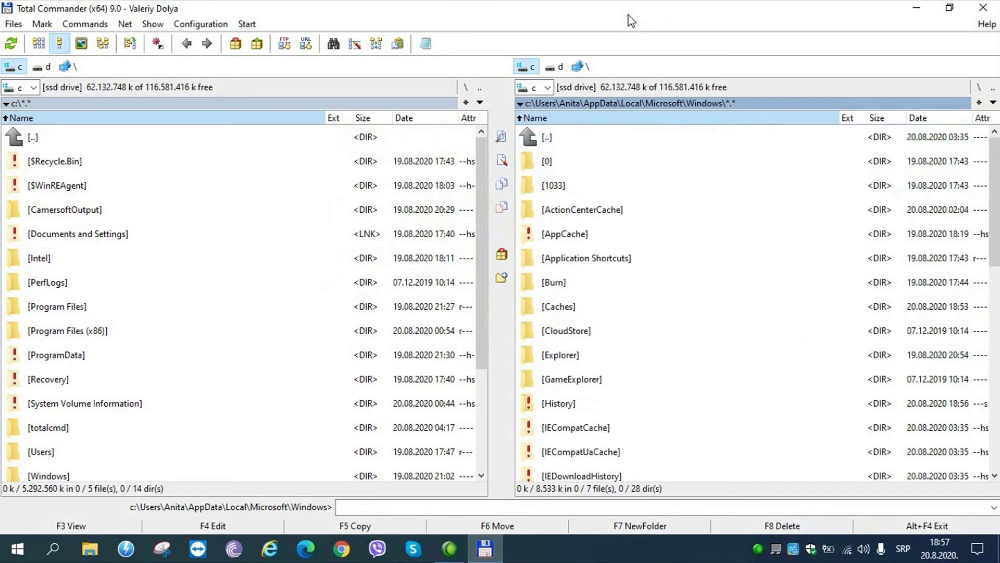
{"action": "key", "text": "Return"}
{"action": "key", "text": "Up"}
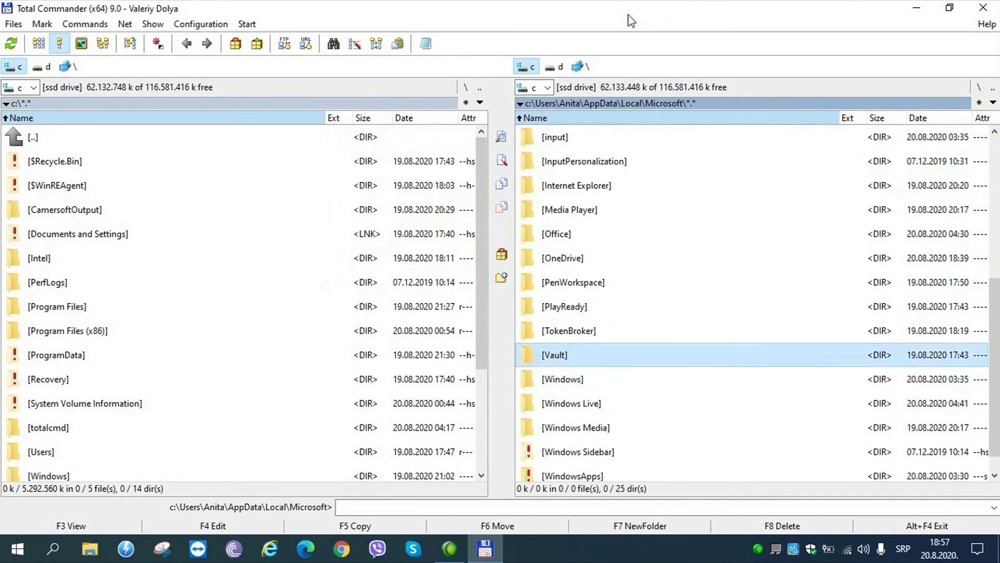
{"action": "key", "text": "Up"}
{"action": "key", "text": "Up"}
{"action": "key", "text": "Up"}
{"action": "key", "text": "Up"}
{"action": "key", "text": "Up"}
{"action": "key", "text": "Up"}
{"action": "key", "text": "Up"}
{"action": "key", "text": "Up"}
{"action": "key", "text": "Up"}
{"action": "key", "text": "Up"}
{"action": "key", "text": "Up"}
{"action": "key", "text": "Up"}
{"action": "key", "text": "Up"}
{"action": "key", "text": "Up"}
{"action": "key", "text": "Up"}
{"action": "key", "text": "Up"}
{"action": "key", "text": "Up"}
{"action": "key", "text": "Up"}
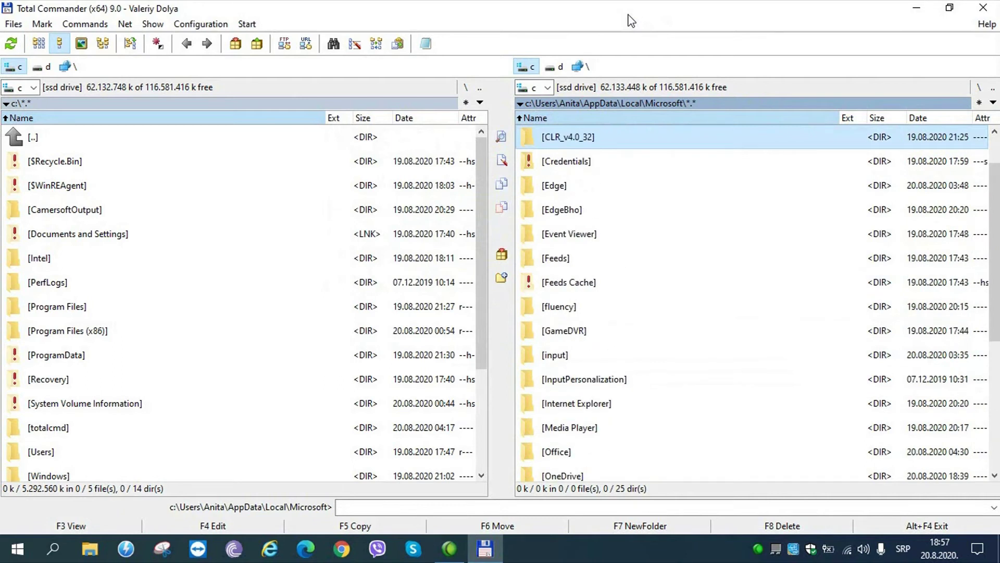
{"action": "key", "text": "Up"}
{"action": "key", "text": "Up"}
{"action": "key", "text": "Return"}
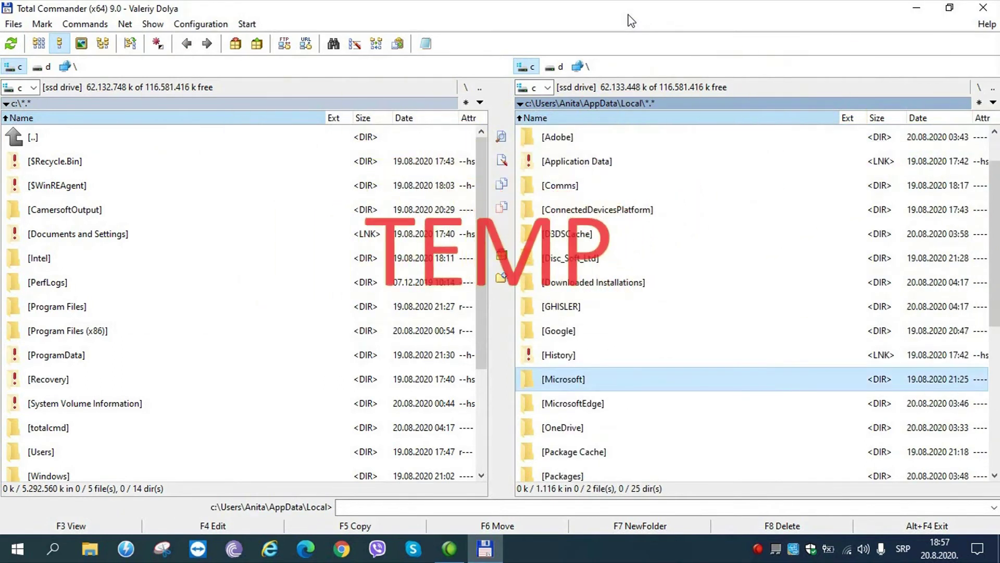
Open the Temp folder inside AppData\Local.
{"action": "key", "text": "Down"}
{"action": "key", "text": "Down"}
{"action": "key", "text": "Down"}
{"action": "key", "text": "Down"}
{"action": "key", "text": "Down"}
{"action": "key", "text": "Down"}
{"action": "key", "text": "Down"}
{"action": "key", "text": "Down"}
{"action": "key", "text": "Down"}
{"action": "key", "text": "Down"}
{"action": "key", "text": "Down"}
{"action": "key", "text": "Down"}
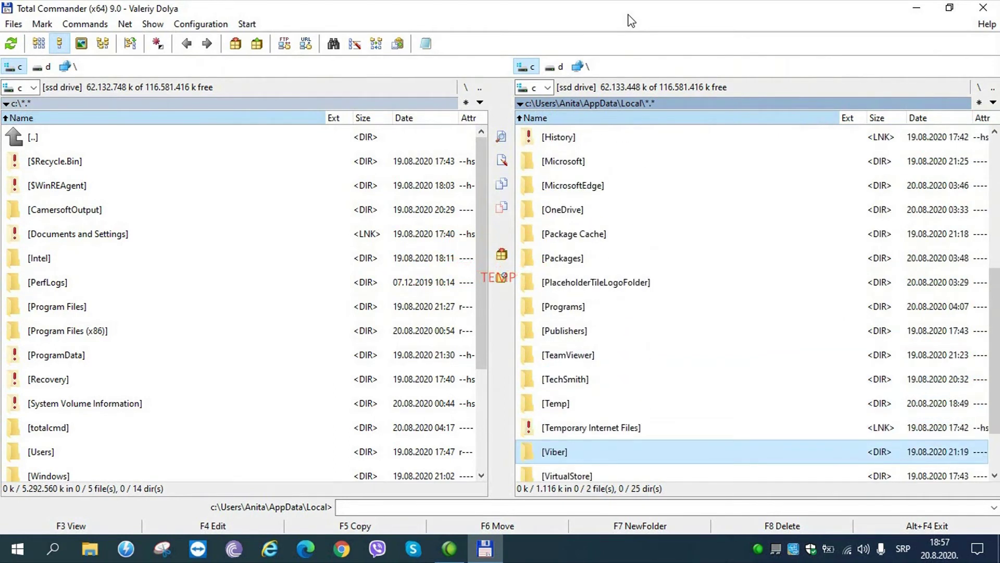
{"action": "key", "text": "Up"}
{"action": "key", "text": "Up"}
{"action": "key", "text": "Return"}
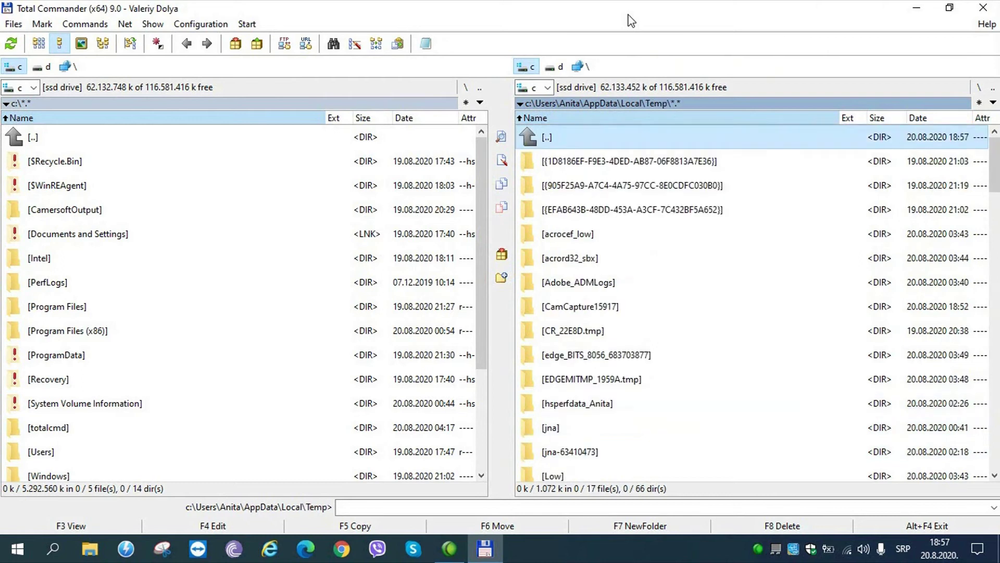
Permanently delete all files and folders in AppData\Local\Temp, including all non-empty directories with their contents.
{"action": "key", "text": "Down"}
{"action": "key", "text": "ctrl+a"}
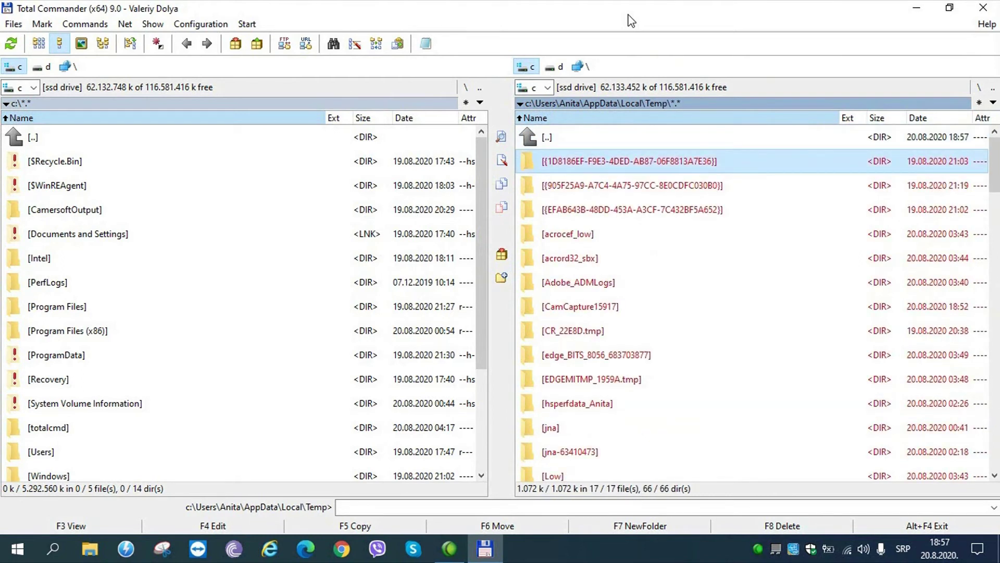
{"action": "key", "text": "shift+Delete"}
{"action": "key", "text": "Return"}
{"action": "key", "text": "Tab"}
{"action": "key", "text": "Return"}
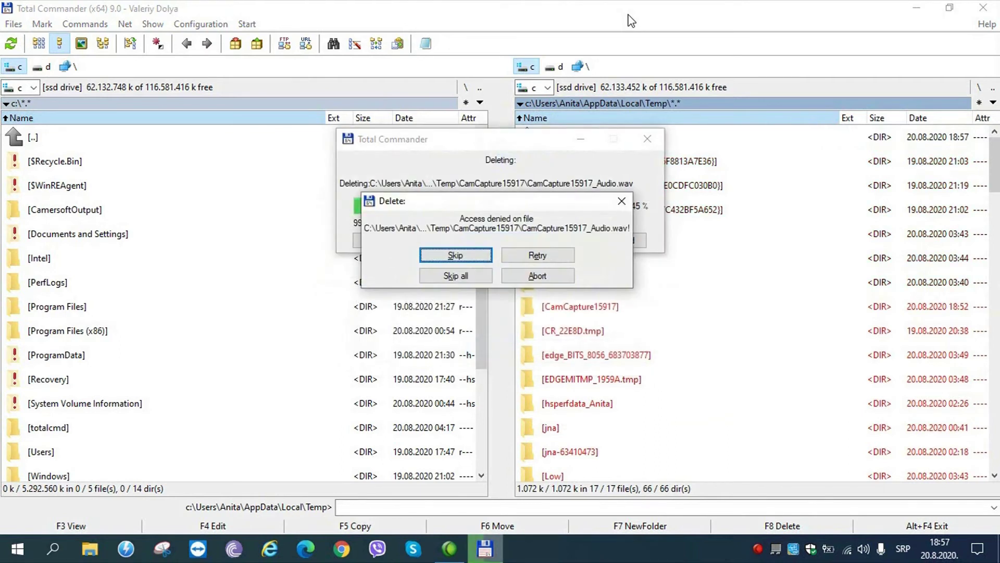
Skip the Temp files and folders that cannot be deleted, and decline retrying the CamCapture15917 folder.
{"action": "key", "text": "Return"}
{"action": "key", "text": "Return"}
{"action": "key", "text": "Return"}
{"action": "key", "text": "Return"}
{"action": "key", "text": "Return"}
{"action": "key", "text": "Tab"}
{"action": "key", "text": "Tab"}
{"action": "key", "text": "Tab"}
{"action": "key", "text": "Tab"}
{"action": "key", "text": "Tab"}
{"action": "key", "text": "Return"}
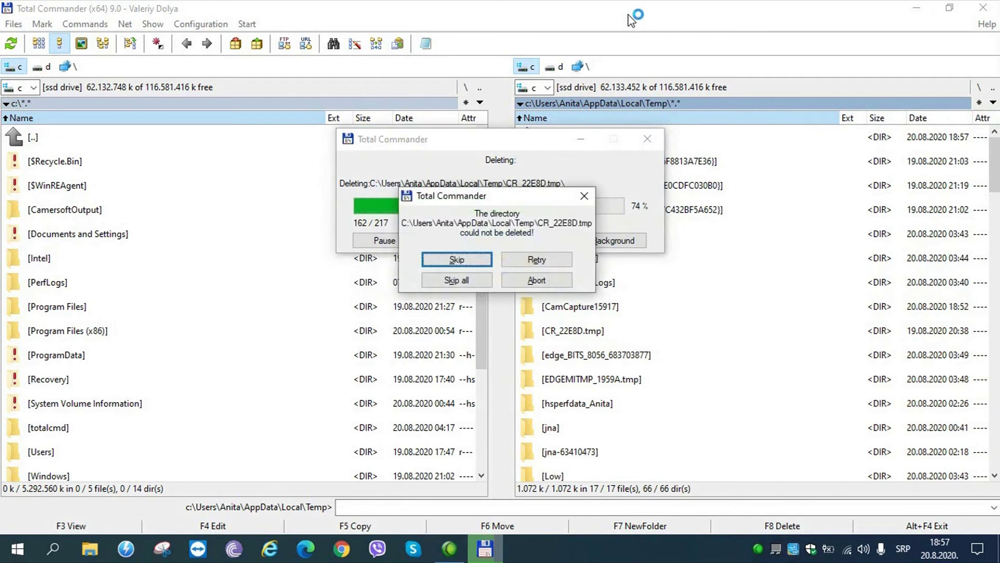
{"action": "key", "text": "Return"}
{"action": "key", "text": "Return"}
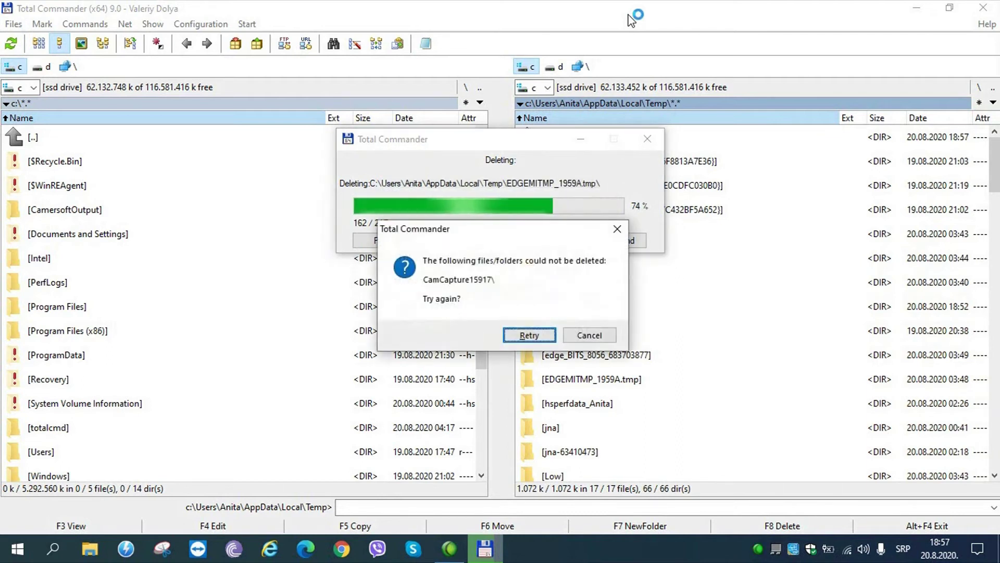
{"action": "key", "text": "Tab"}
{"action": "key", "text": "Return"}
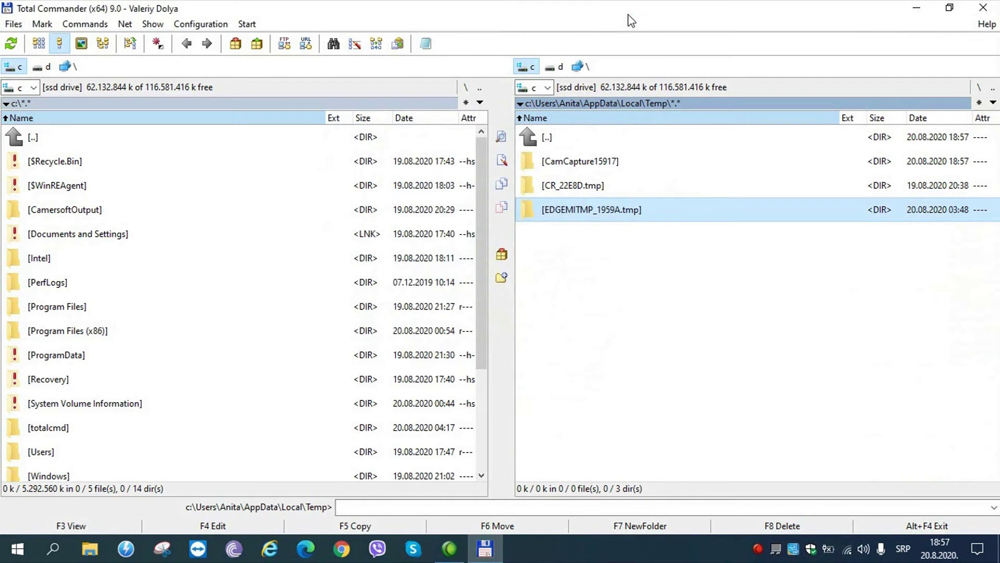
Go back up from the Temp folder through Local and AppData to the user's profile folder.
{"action": "key", "text": "Up"}
{"action": "key", "text": "Up"}
{"action": "key", "text": "Up"}
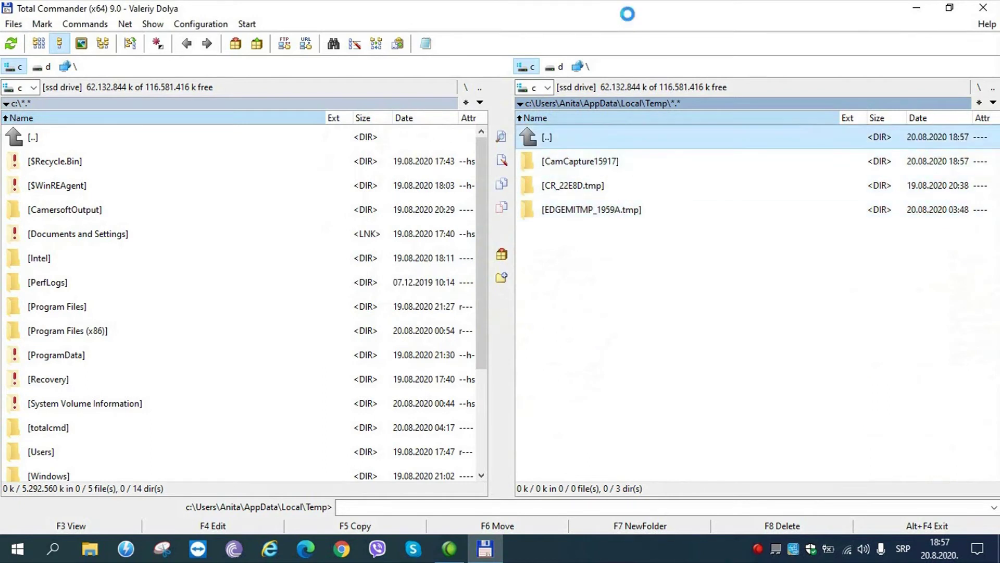
{"action": "key", "text": "Return"}
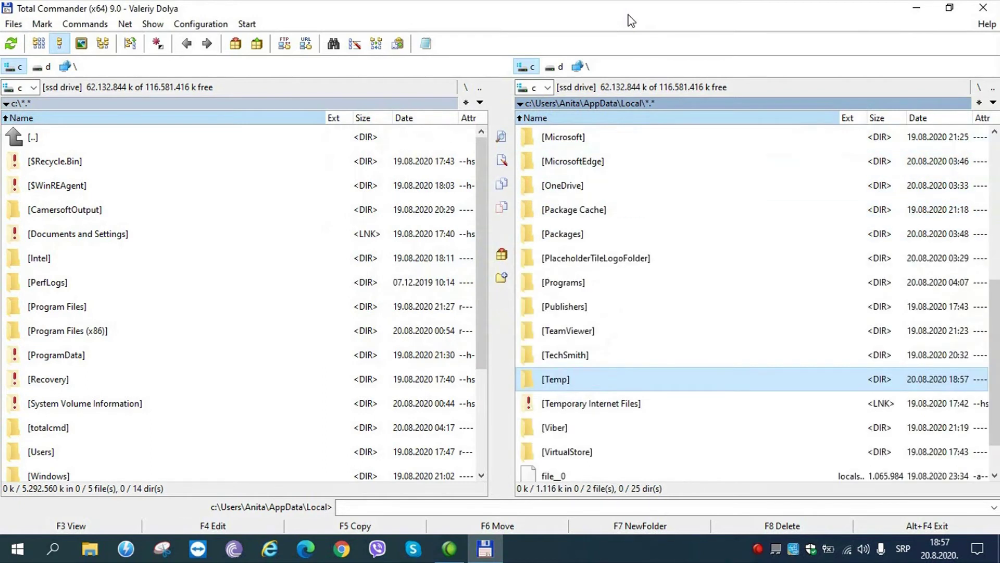
{"action": "key", "text": "Up"}
{"action": "key", "text": "Up"}
{"action": "key", "text": "Up"}
{"action": "key", "text": "Up"}
{"action": "key", "text": "Up"}
{"action": "key", "text": "Up"}
{"action": "key", "text": "Up"}
{"action": "key", "text": "Up"}
{"action": "key", "text": "Up"}
{"action": "key", "text": "Up"}
{"action": "key", "text": "Up"}
{"action": "key", "text": "Up"}
{"action": "key", "text": "Up"}
{"action": "key", "text": "Up"}
{"action": "key", "text": "Up"}
{"action": "key", "text": "Up"}
{"action": "key", "text": "Up"}
{"action": "key", "text": "Up"}
{"action": "key", "text": "Up"}
{"action": "key", "text": "Up"}
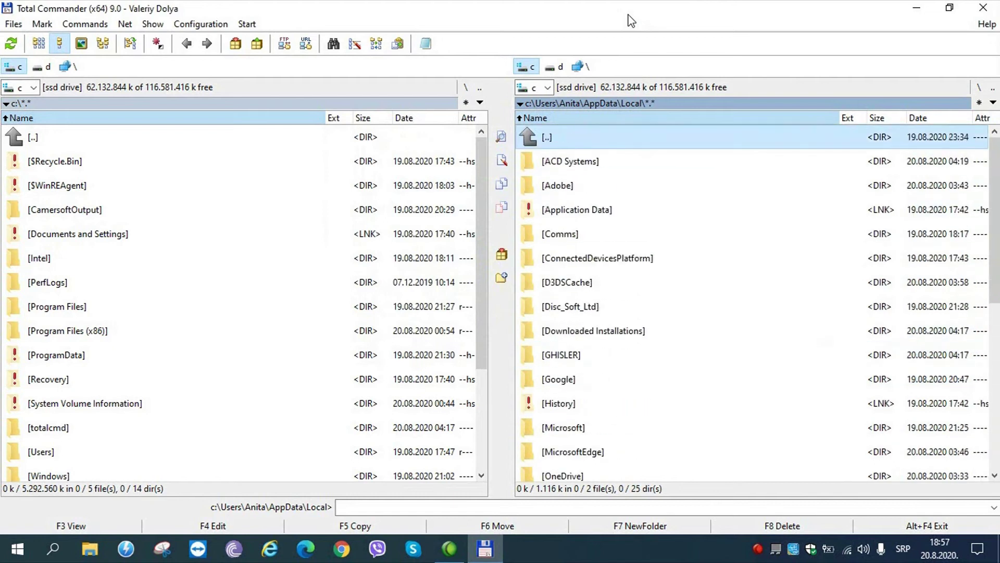
{"action": "key", "text": "Return"}
{"action": "key", "text": "Up"}
{"action": "key", "text": "Return"}
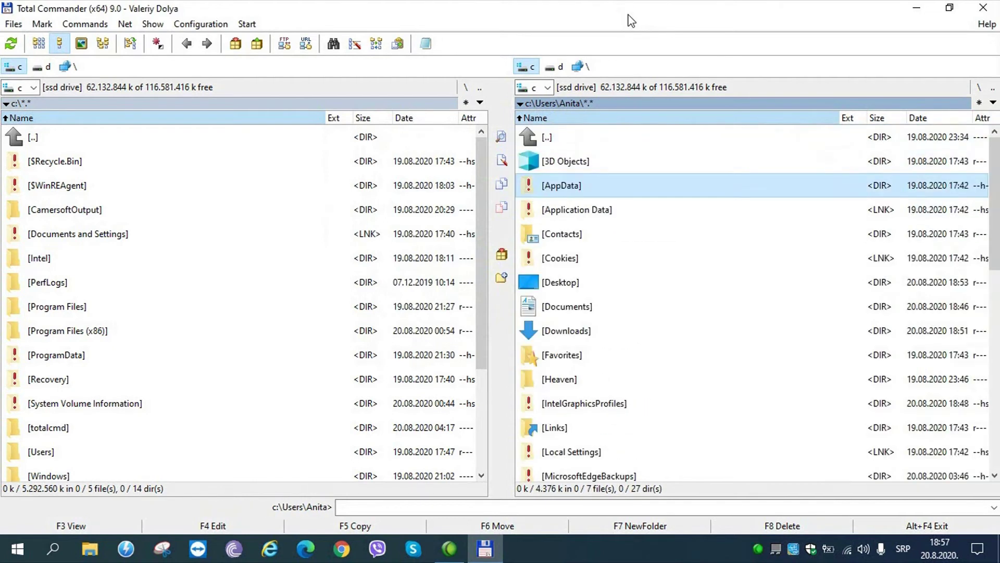
Go up through Users to the root of drive C and open the Windows folder.
{"action": "key", "text": "Up"}
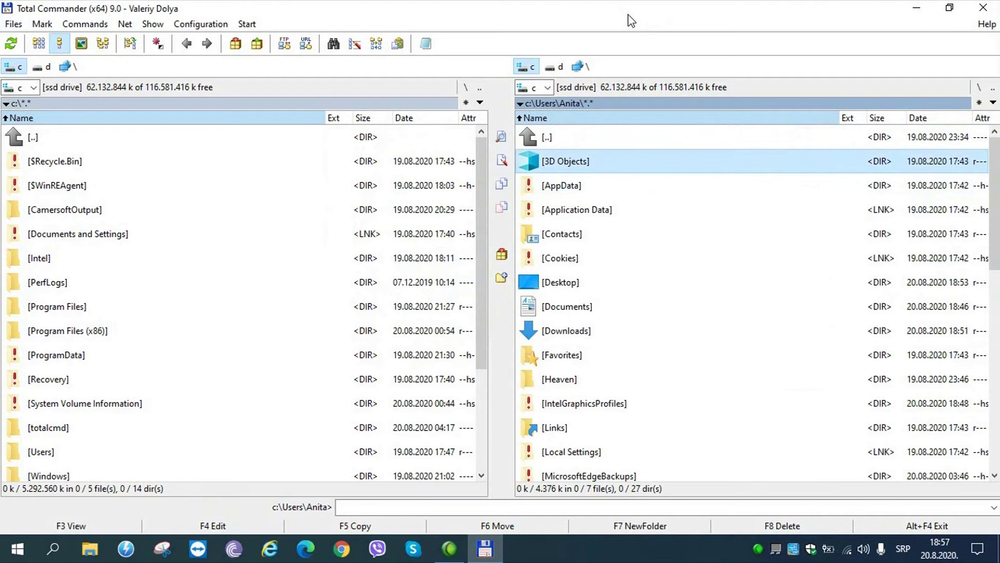
{"action": "key", "text": "Up"}
{"action": "key", "text": "Return"}
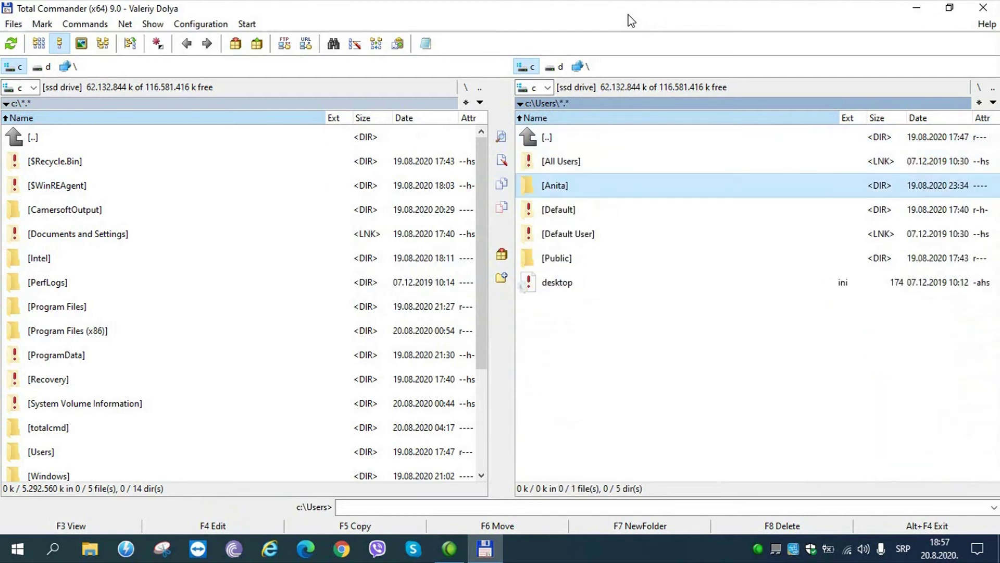
{"action": "key", "text": "Up"}
{"action": "key", "text": "Up"}
{"action": "key", "text": "Return"}
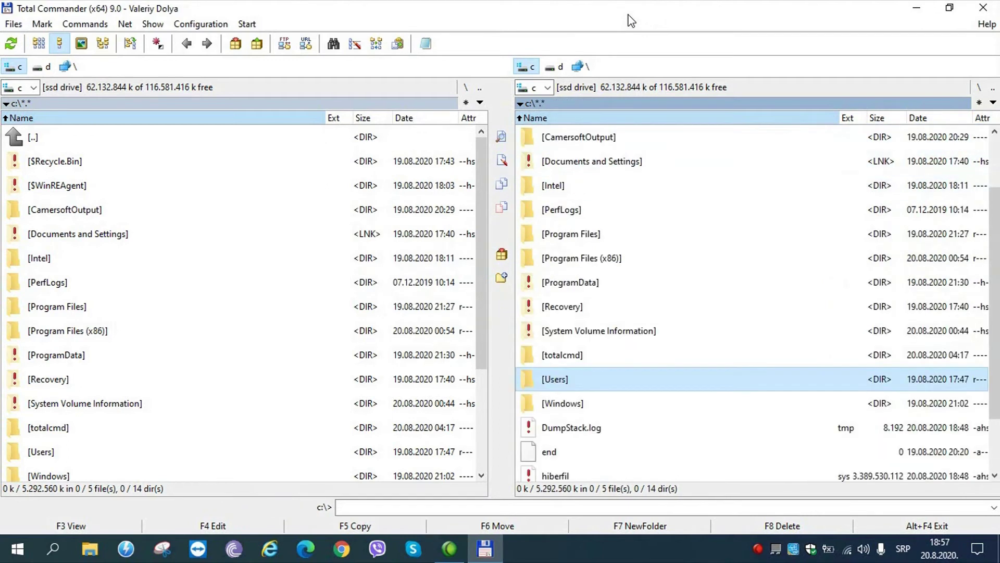
{"action": "key", "text": "Down"}
{"action": "key", "text": "Return"}
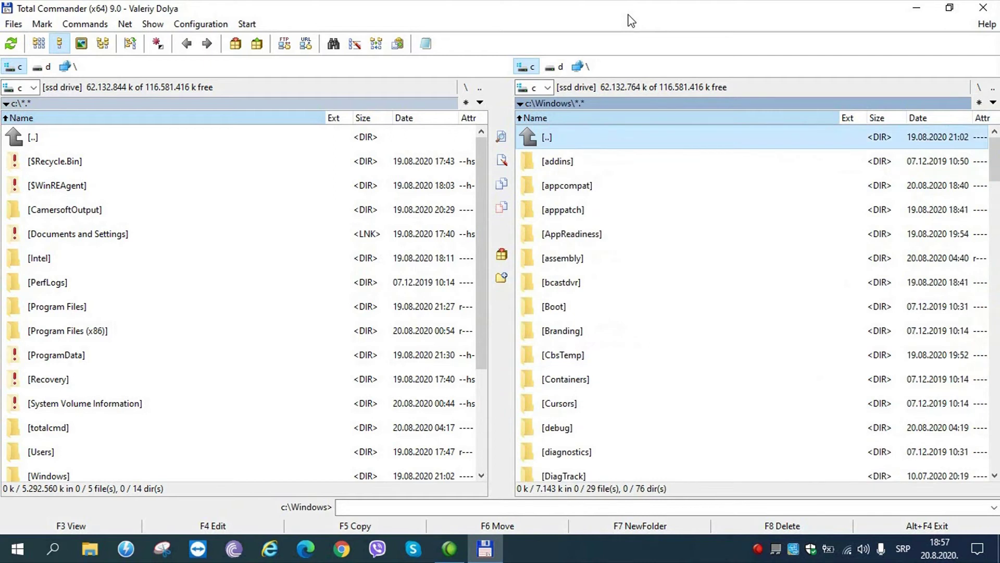
Open the Temp folder inside the Windows folder.
{"action": "key", "text": "Down"}
{"action": "key", "text": "Down"}
{"action": "key", "text": "Down"}
{"action": "key", "text": "Down"}
{"action": "key", "text": "Down"}
{"action": "key", "text": "Down"}
{"action": "key", "text": "Down"}
{"action": "key", "text": "Down"}
{"action": "key", "text": "Down"}
{"action": "key", "text": "Down"}
{"action": "key", "text": "Down"}
{"action": "key", "text": "Down"}
{"action": "key", "text": "Down"}
{"action": "key", "text": "Down"}
{"action": "key", "text": "Down"}
{"action": "key", "text": "Down"}
{"action": "key", "text": "Down"}
{"action": "key", "text": "Down"}
{"action": "key", "text": "Down"}
{"action": "key", "text": "Down"}
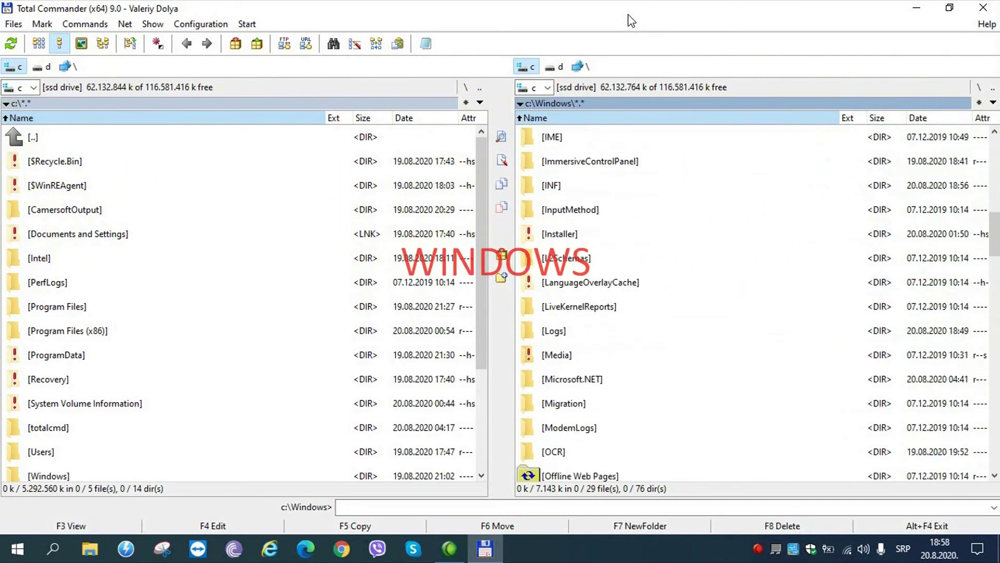
{"action": "key", "text": "Down"}
{"action": "key", "text": "Down"}
{"action": "key", "text": "Down"}
{"action": "key", "text": "Down"}
{"action": "key", "text": "Down"}
{"action": "key", "text": "Down"}
{"action": "key", "text": "Down"}
{"action": "key", "text": "Down"}
{"action": "key", "text": "Down"}
{"action": "key", "text": "Down"}
{"action": "key", "text": "Down"}
{"action": "key", "text": "Down"}
{"action": "key", "text": "Down"}
{"action": "key", "text": "Down"}
{"action": "key", "text": "Down"}
{"action": "key", "text": "Down"}
{"action": "key", "text": "Down"}
{"action": "key", "text": "Down"}
{"action": "key", "text": "Down"}
{"action": "key", "text": "Down"}
{"action": "key", "text": "Down"}
{"action": "key", "text": "Down"}
{"action": "key", "text": "Down"}
{"action": "key", "text": "Down"}
{"action": "key", "text": "Down"}
{"action": "key", "text": "Down"}
{"action": "key", "text": "Down"}
{"action": "key", "text": "Down"}
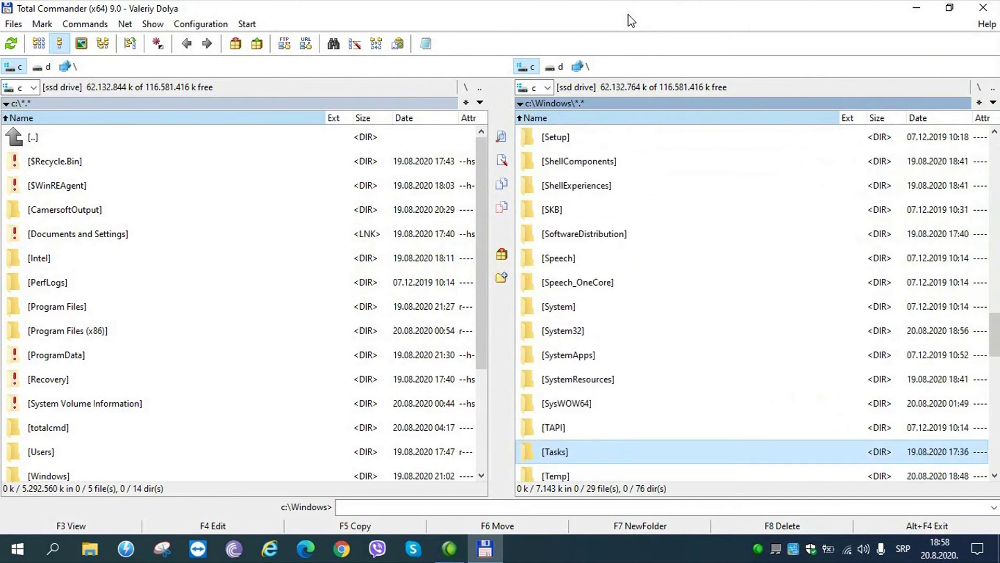
{"action": "key", "text": "Down"}
{"action": "key", "text": "Down"}
{"action": "key", "text": "Up"}
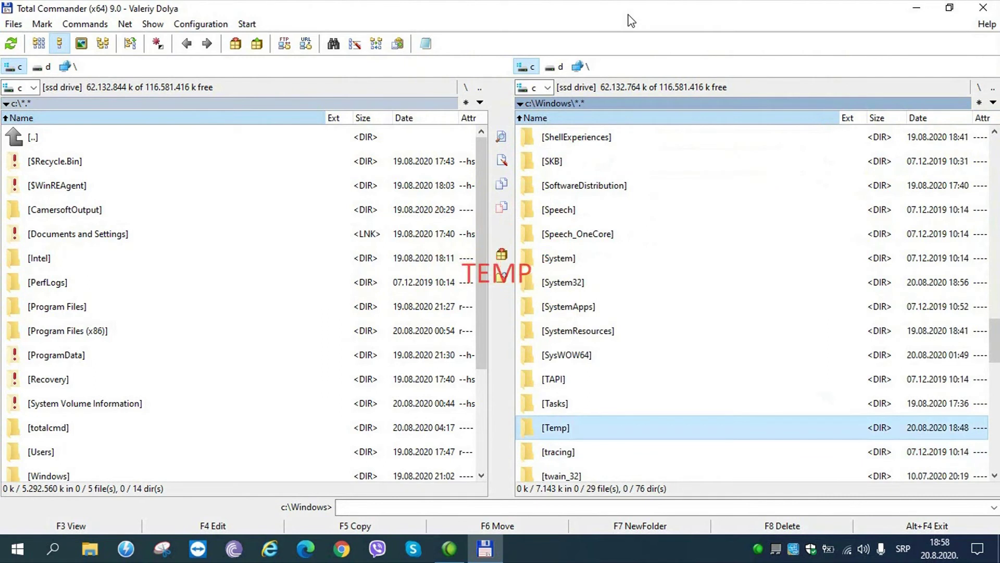
{"action": "key", "text": "Return"}
{"action": "key", "text": "Tab"}
{"action": "key", "text": "Return"}
Delete all files and folders in Windows\Temp, including all non-empty directories with their contents.
{"action": "key", "text": "Down"}
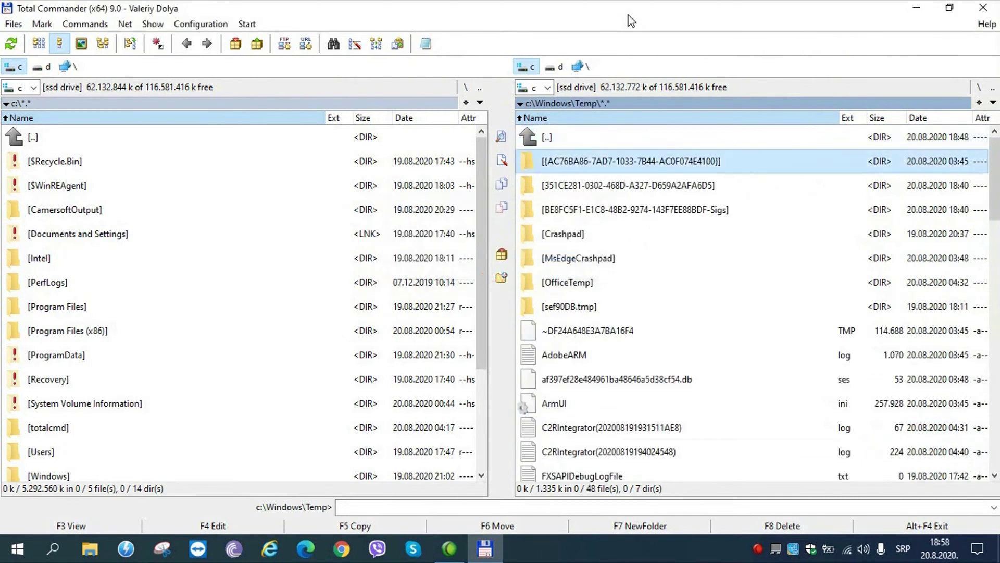
{"action": "key", "text": "ctrl+a"}
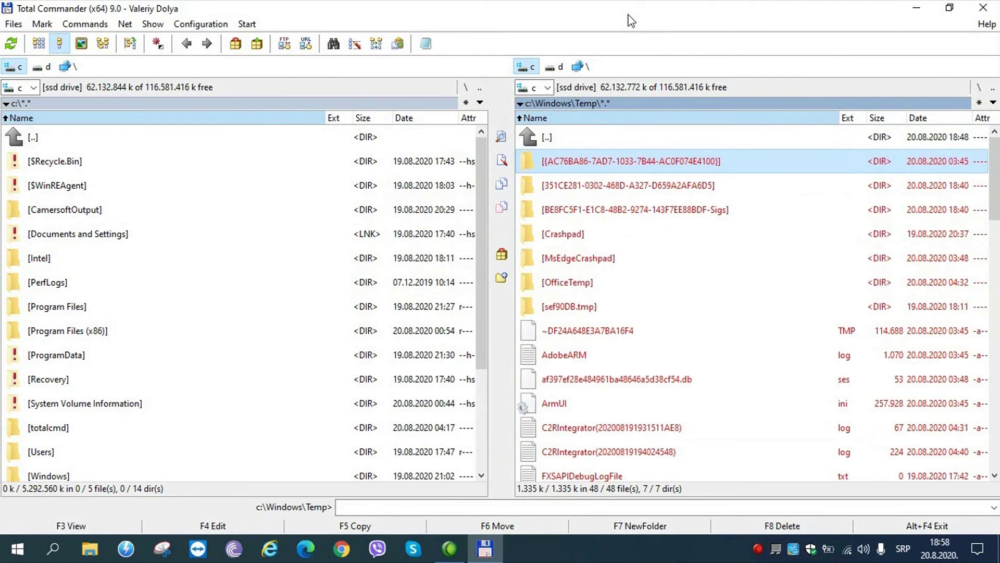
{"action": "key", "text": "Delete"}
{"action": "key", "text": "Return"}
{"action": "key", "text": "Tab"}
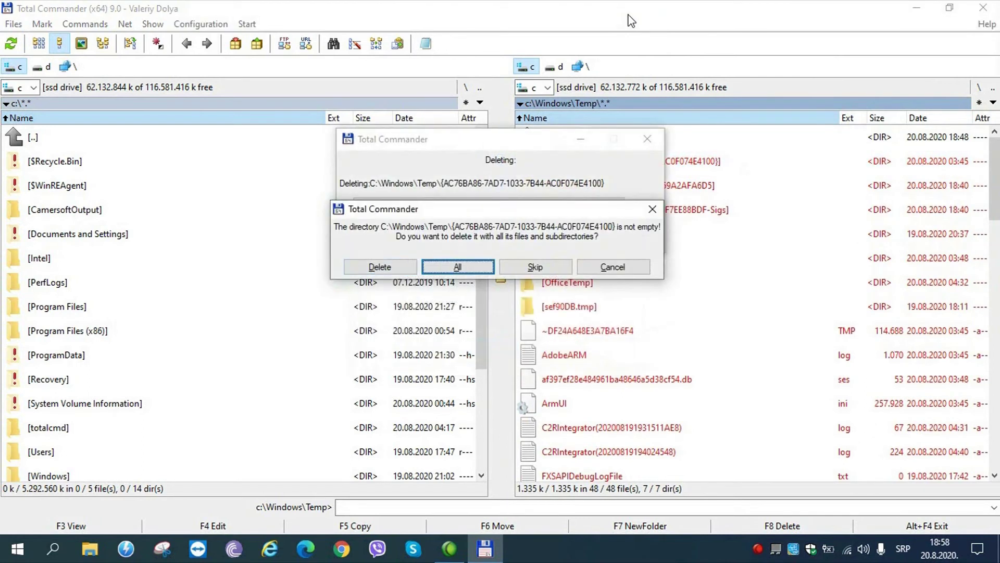
{"action": "key", "text": "Return"}
{"action": "key", "text": "Tab"}
{"action": "key", "text": "Tab"}
{"action": "key", "text": "Tab"}
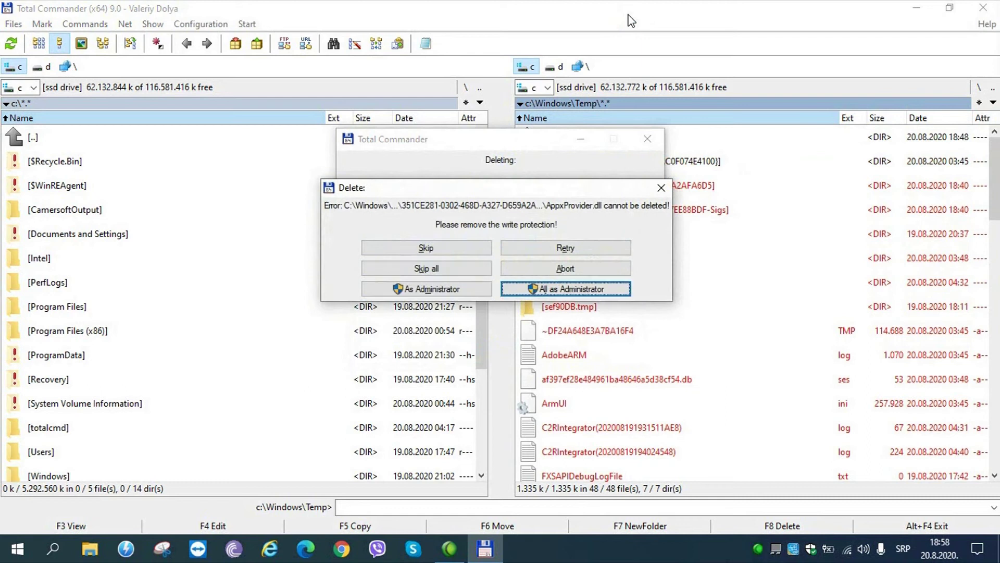
{"action": "key", "text": "Return"}
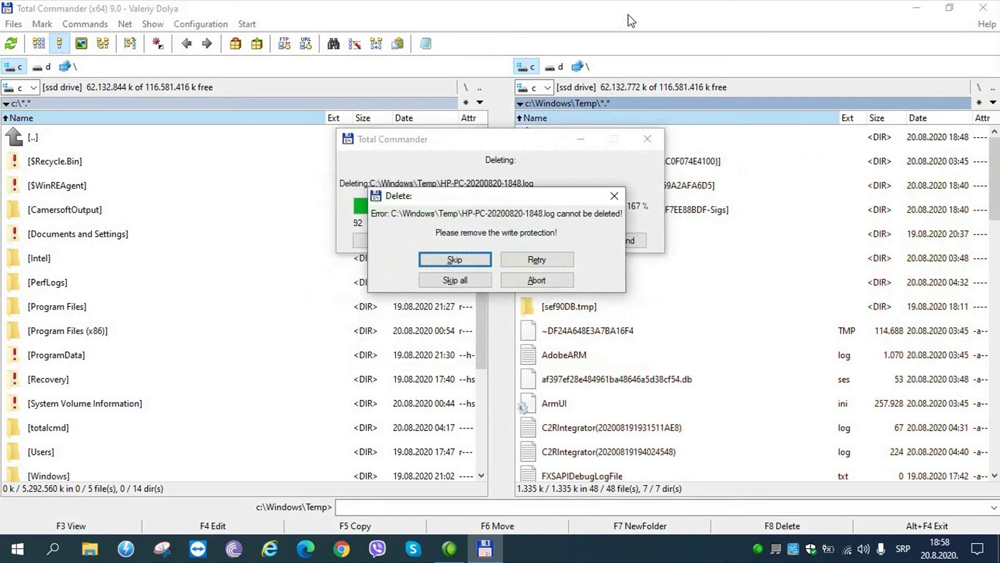
{"action": "key", "text": "Return"}
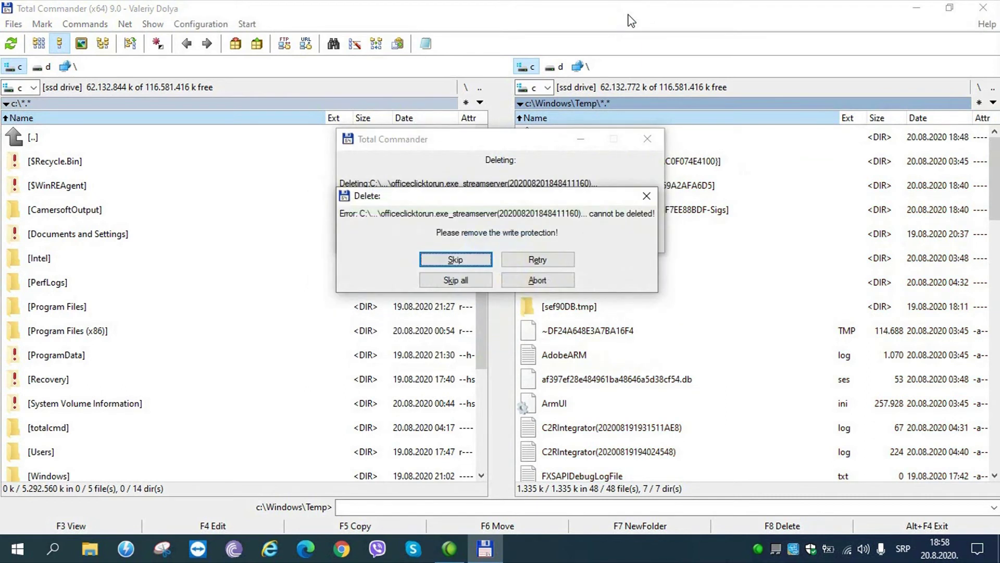
{"action": "key", "text": "Return"}
Leave Windows\Temp and open the Prefetch folder inside the Windows folder.
{"action": "key", "text": "Up"}
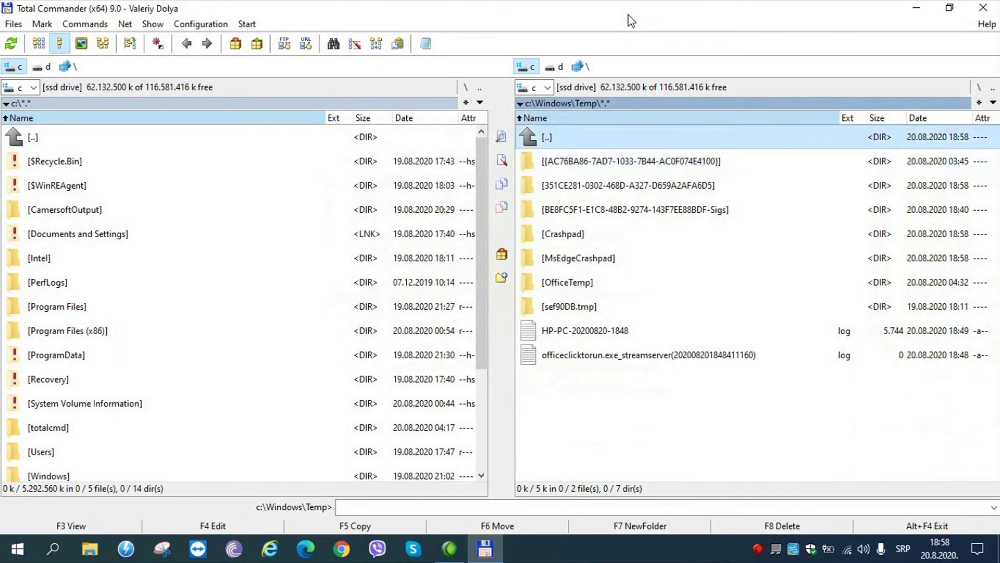
{"action": "key", "text": "Return"}
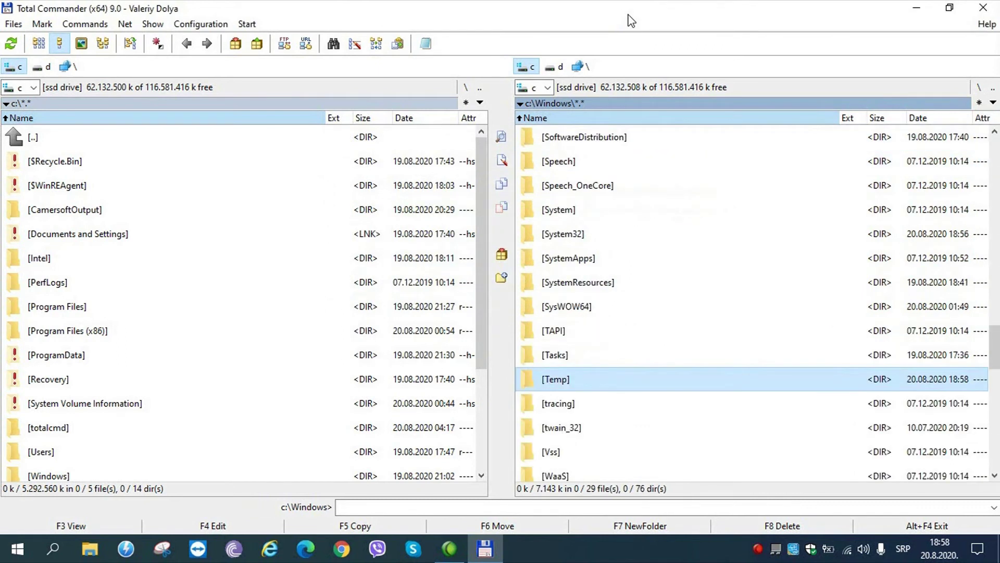
{"action": "key", "text": "Up"}
{"action": "key", "text": "Up"}
{"action": "key", "text": "Up"}
{"action": "key", "text": "Up"}
{"action": "key", "text": "Up"}
{"action": "key", "text": "Up"}
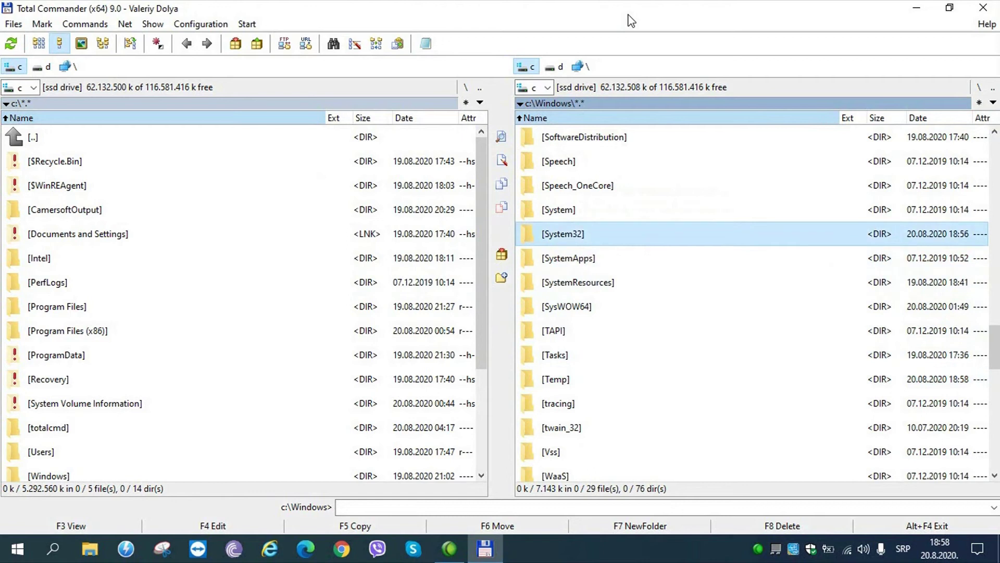
{"action": "key", "text": "Up"}
{"action": "key", "text": "Up"}
{"action": "key", "text": "Up"}
{"action": "key", "text": "Up"}
{"action": "key", "text": "Up"}
{"action": "key", "text": "Up"}
{"action": "key", "text": "Up"}
{"action": "key", "text": "Up"}
{"action": "key", "text": "Up"}
{"action": "key", "text": "Up"}
{"action": "key", "text": "Up"}
{"action": "key", "text": "Up"}
{"action": "key", "text": "Up"}
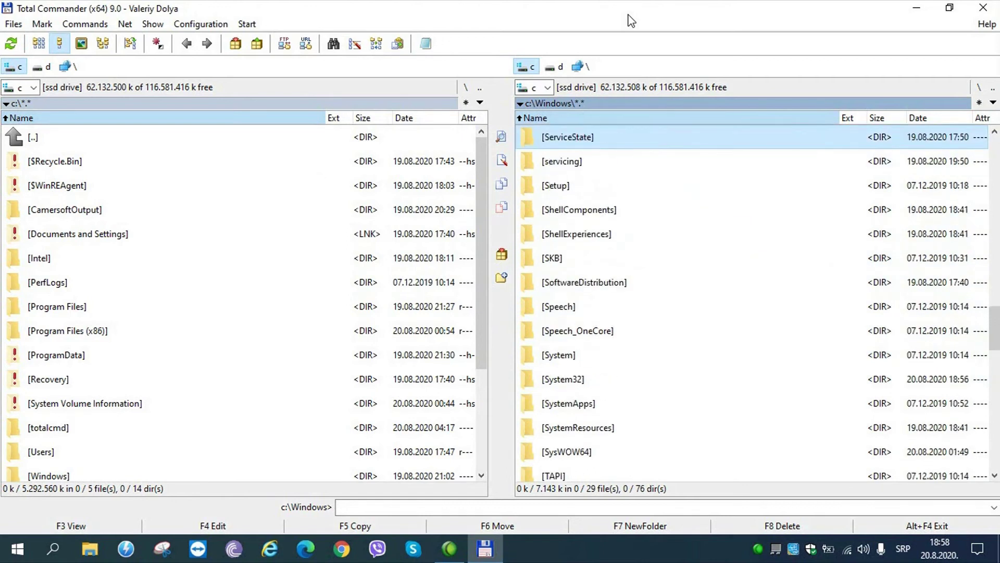
{"action": "key", "text": "Up"}
{"action": "key", "text": "Up"}
{"action": "key", "text": "Up"}
{"action": "key", "text": "Up"}
{"action": "key", "text": "Up"}
{"action": "key", "text": "Up"}
{"action": "key", "text": "Up"}
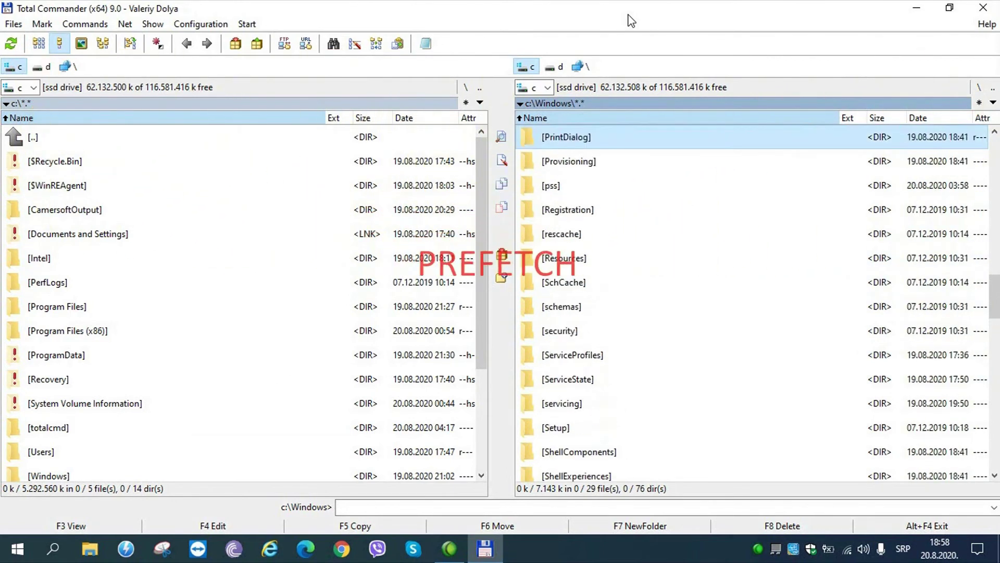
{"action": "key", "text": "Up"}
{"action": "key", "text": "Up"}
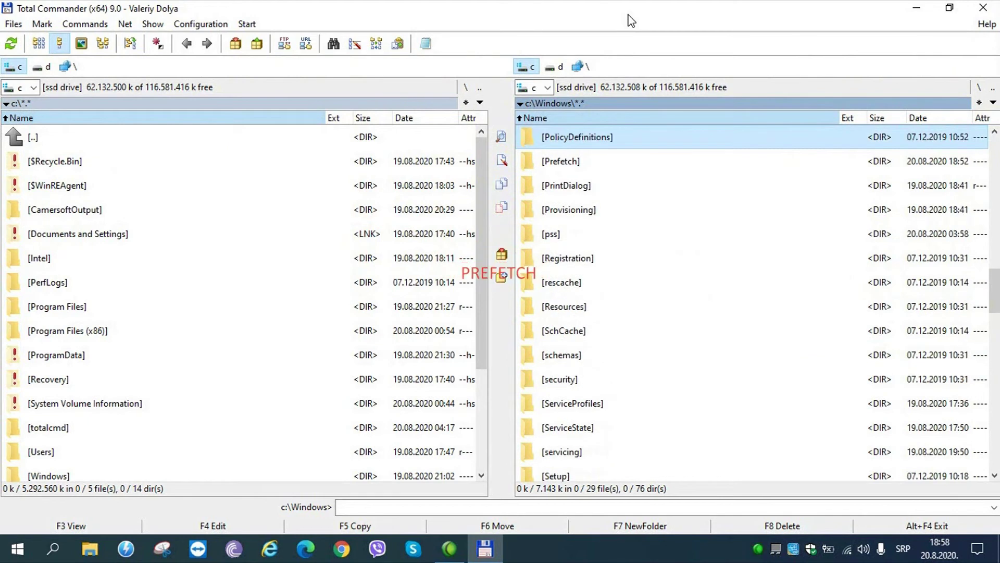
{"action": "key", "text": "Down"}
{"action": "key", "text": "Return"}
{"action": "key", "text": "Tab"}
{"action": "key", "text": "Return"}
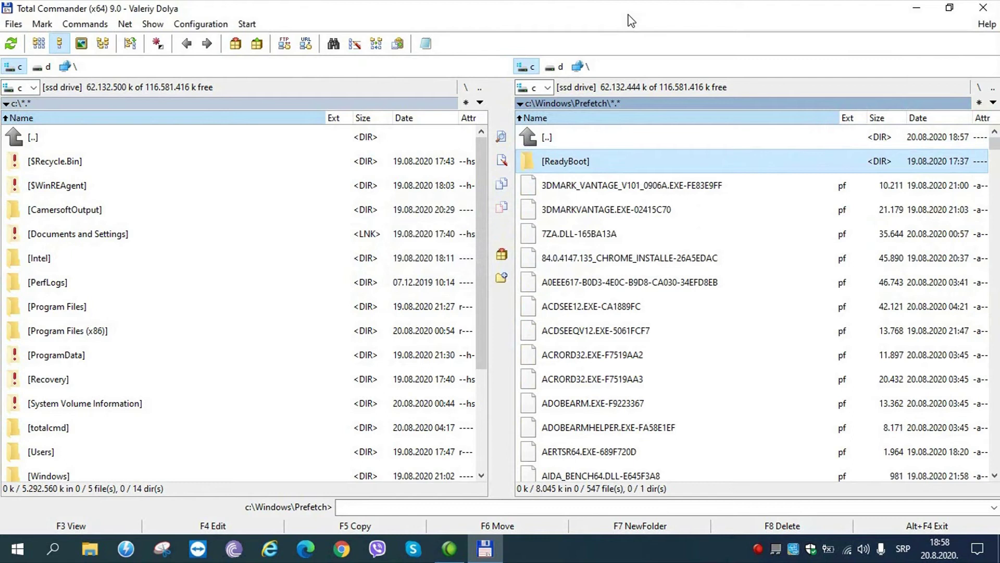
Permanently delete everything in Prefetch, including all non-empty directories and all protected items as administrator, skipping PfPre_2894c374.mkd.
{"action": "key", "text": "ctrl+a"}
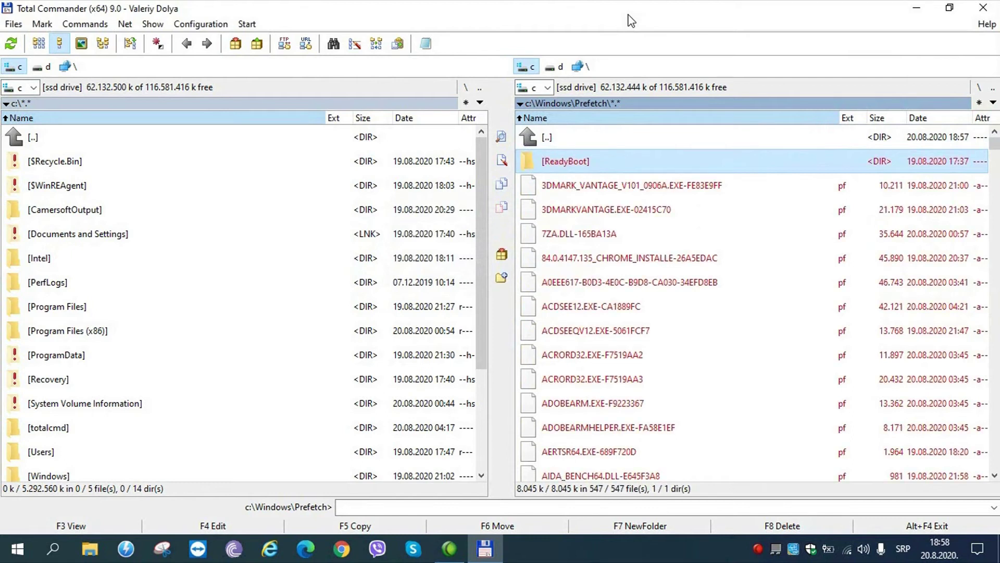
{"action": "key", "text": "shift+Delete"}
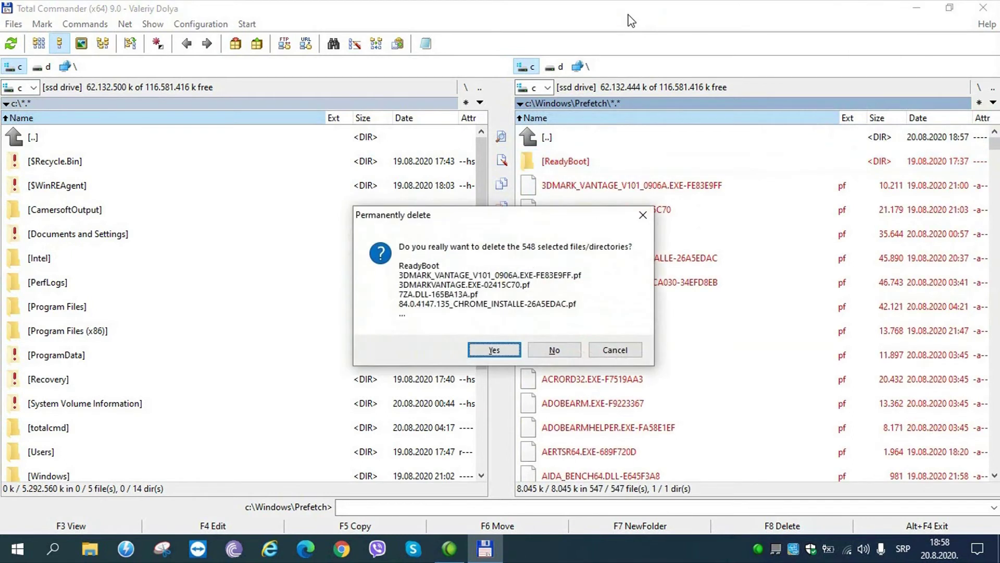
{"action": "key", "text": "Return"}
{"action": "key", "text": "Right"}
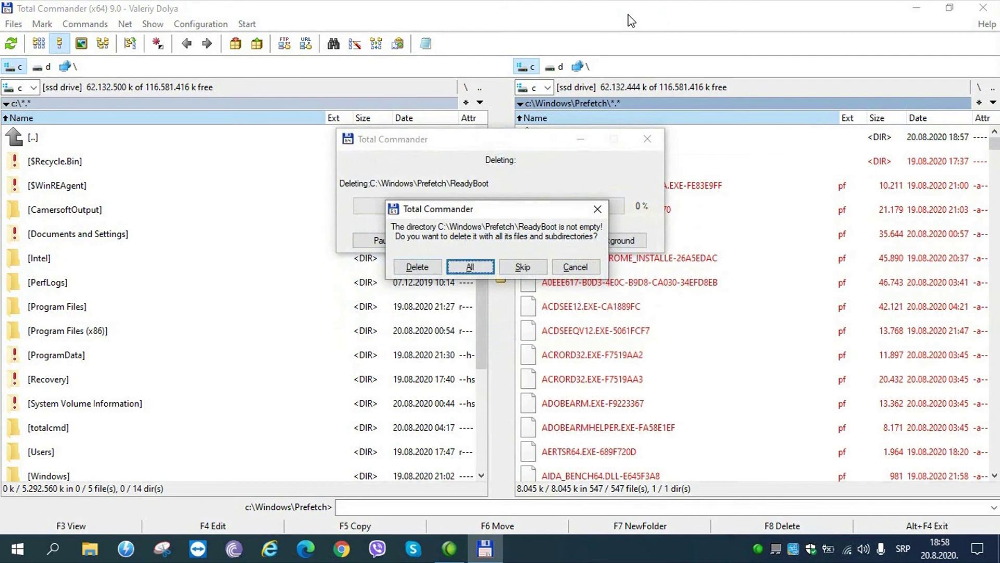
{"action": "key", "text": "Return"}
{"action": "key", "text": "Down"}
{"action": "key", "text": "Down"}
{"action": "key", "text": "Right"}
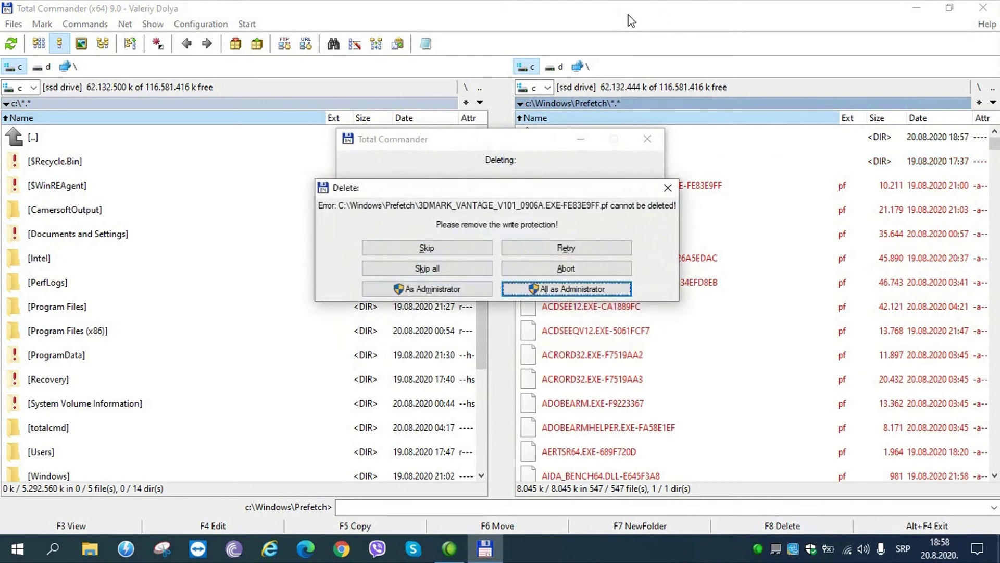
{"action": "key", "text": "Return"}
{"action": "key", "text": "Return"}
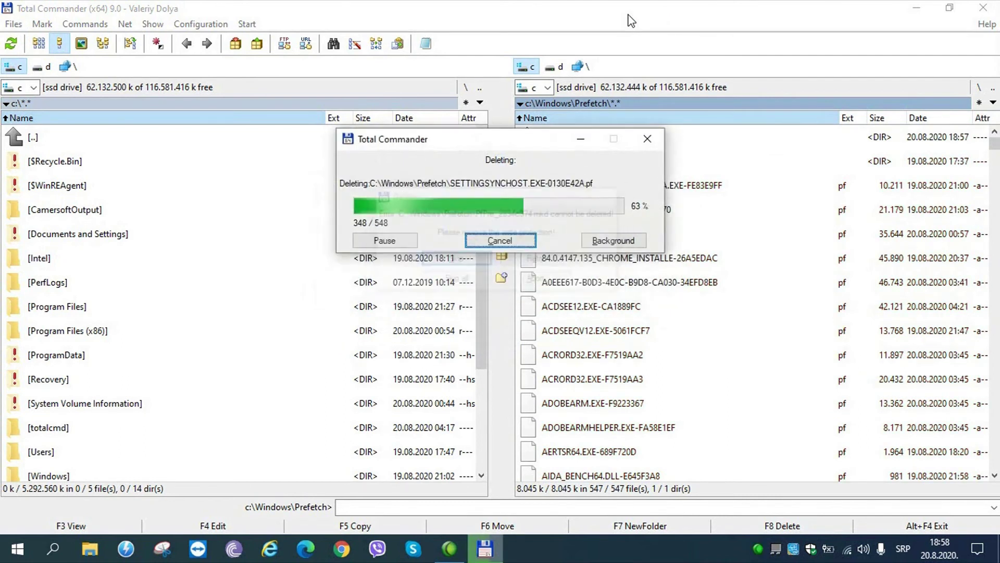
Go up from Prefetch through the Windows folder to the root of drive C.
{"action": "key", "text": "Up"}
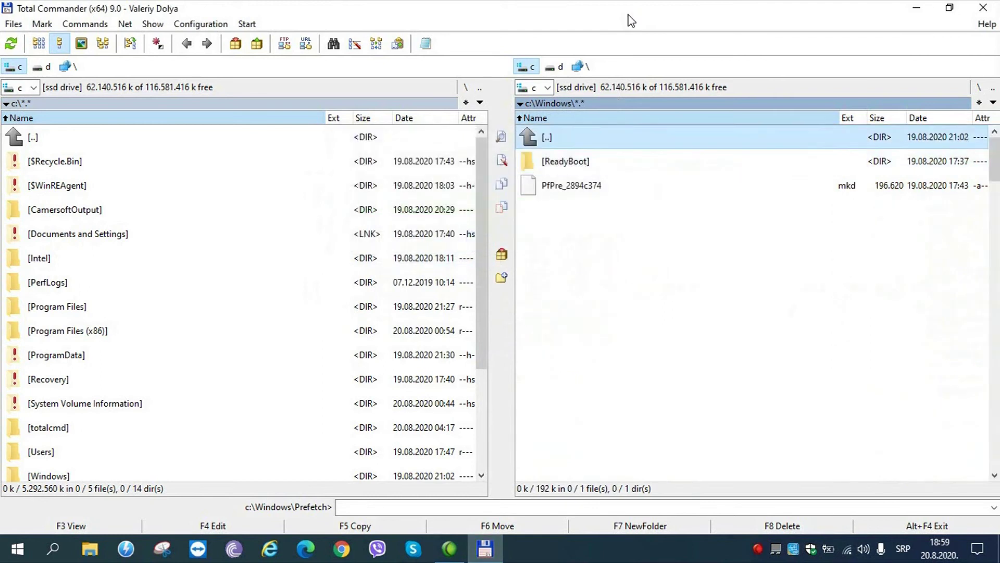
{"action": "key", "text": "Return"}
{"action": "key", "text": "Up"}
{"action": "key", "text": "Up"}
{"action": "key", "text": "Up"}
{"action": "key", "text": "Up"}
{"action": "key", "text": "Up"}
{"action": "key", "text": "Up"}
{"action": "key", "text": "Up"}
{"action": "key", "text": "Up"}
{"action": "key", "text": "Up"}
{"action": "key", "text": "Up"}
{"action": "key", "text": "Up"}
{"action": "key", "text": "Up"}
{"action": "key", "text": "Up"}
{"action": "key", "text": "Up"}
{"action": "key", "text": "Up"}
{"action": "key", "text": "Up"}
{"action": "key", "text": "Up"}
{"action": "key", "text": "Up"}
{"action": "key", "text": "Up"}
{"action": "key", "text": "Up"}
{"action": "key", "text": "Up"}
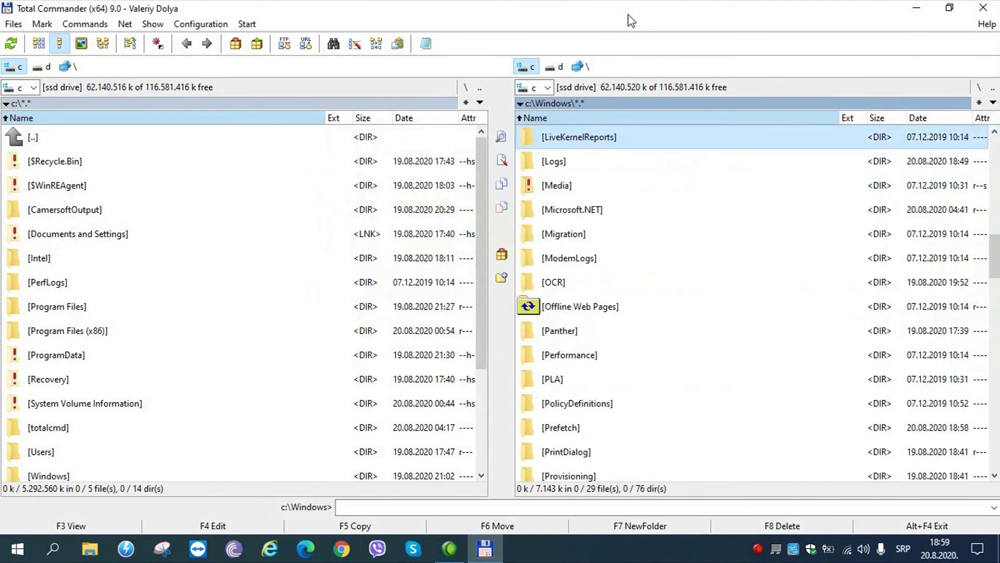
{"action": "key", "text": "Return"}
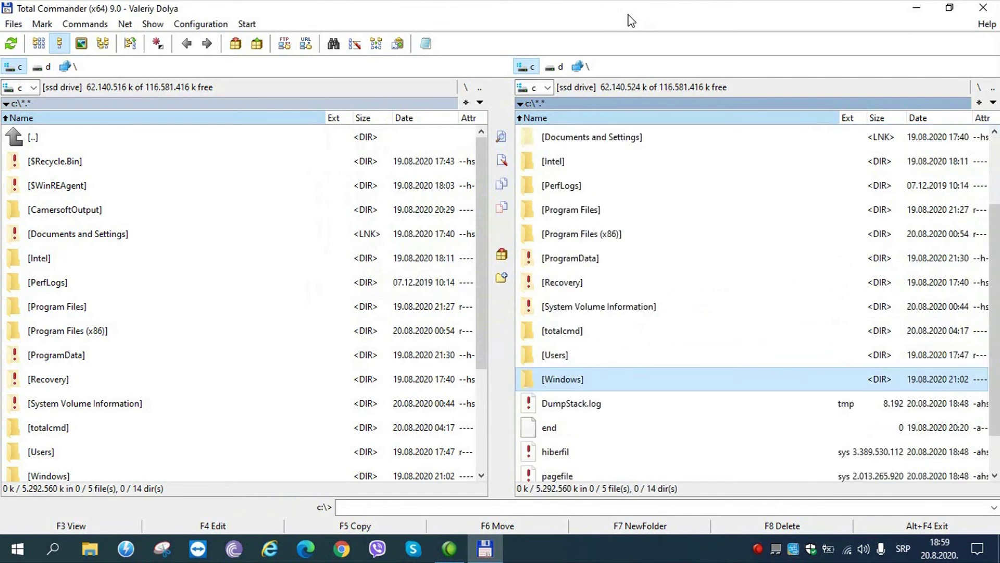
Go up to the This PC drive list and reopen drive C.
{"action": "key", "text": "Up"}
{"action": "key", "text": "Up"}
{"action": "key", "text": "Up"}
{"action": "key", "text": "Up"}
{"action": "key", "text": "Up"}
{"action": "key", "text": "Up"}
{"action": "key", "text": "Up"}
{"action": "key", "text": "Up"}
{"action": "key", "text": "Up"}
{"action": "key", "text": "Up"}
{"action": "key", "text": "Up"}
{"action": "key", "text": "Up"}
{"action": "key", "text": "Up"}
{"action": "key", "text": "Up"}
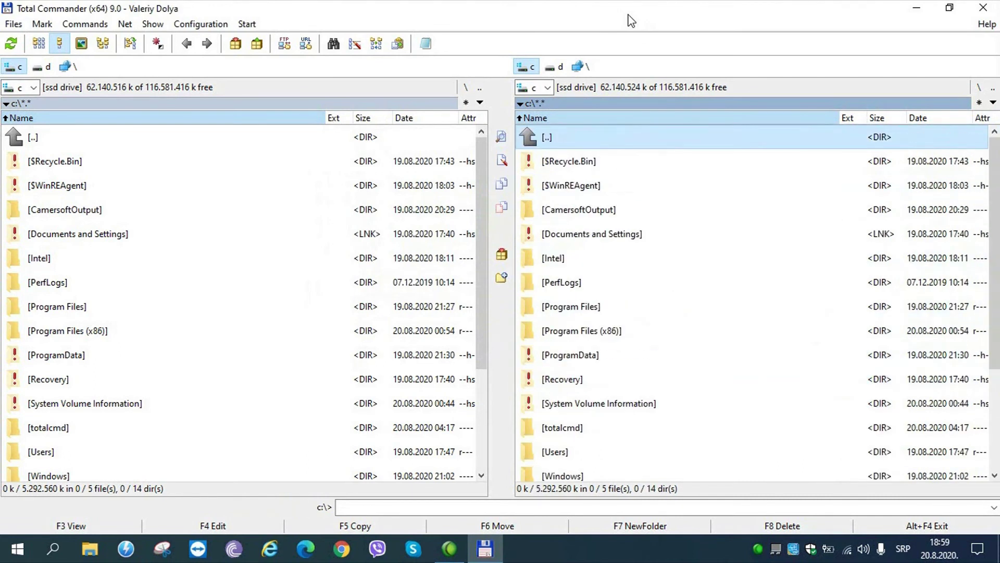
{"action": "key", "text": "Return"}
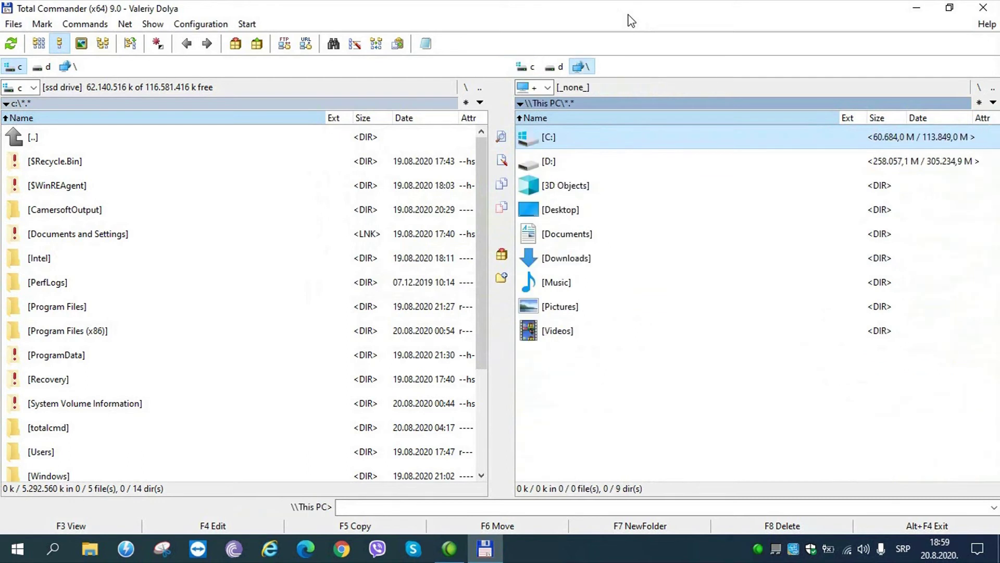
{"action": "key", "text": "Return"}
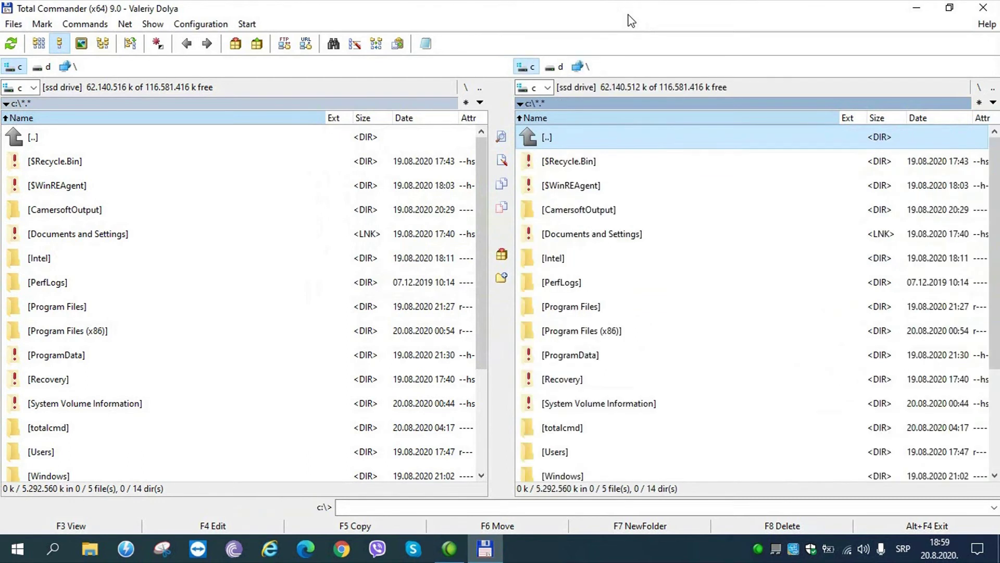
Close Total Commander, start Your Uninstaller! and open its Disk Cleaner utility.
{"action": "left_click", "coordinate": [981, 8]}
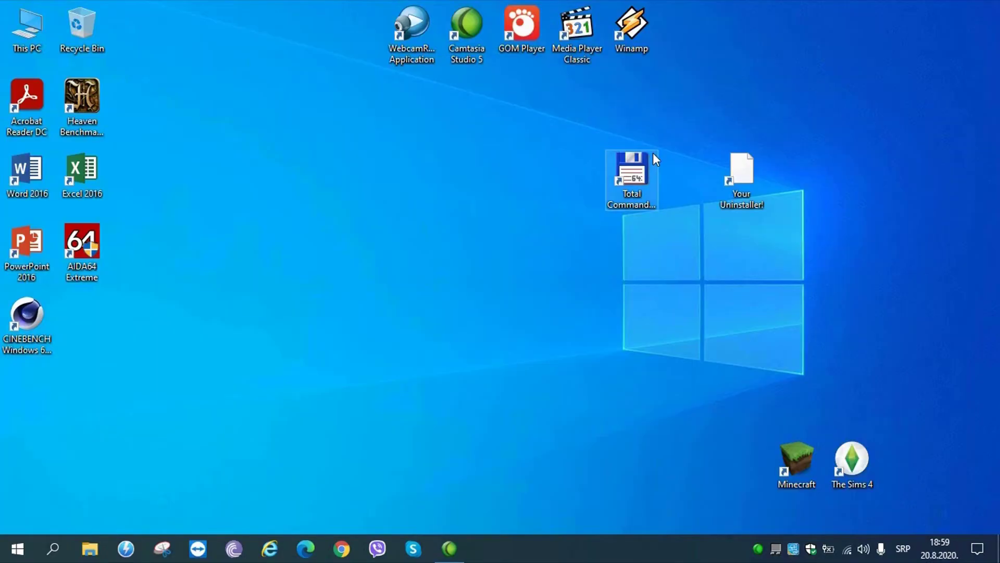
{"action": "double_click", "coordinate": [748, 184]}
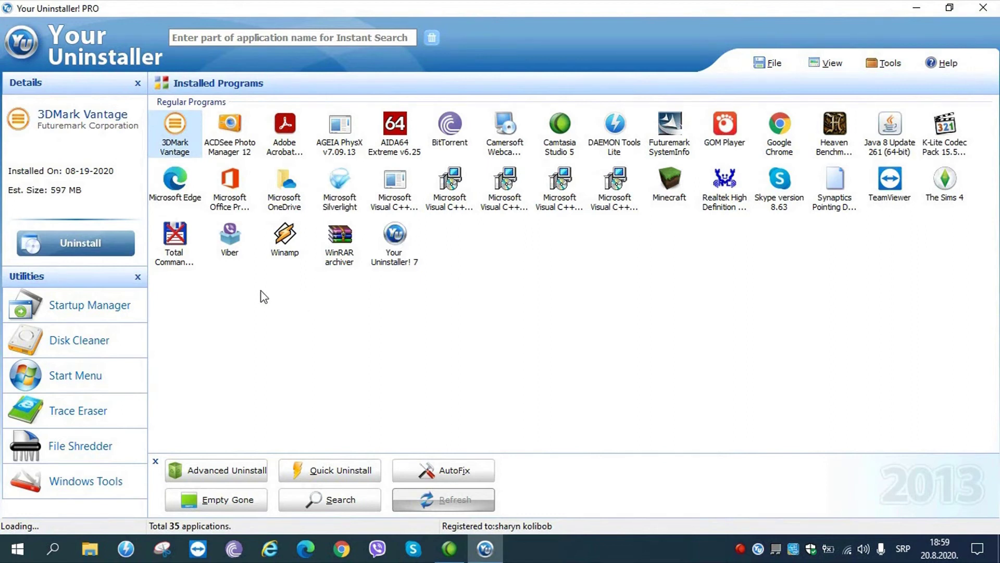
{"action": "left_click", "coordinate": [102, 342]}
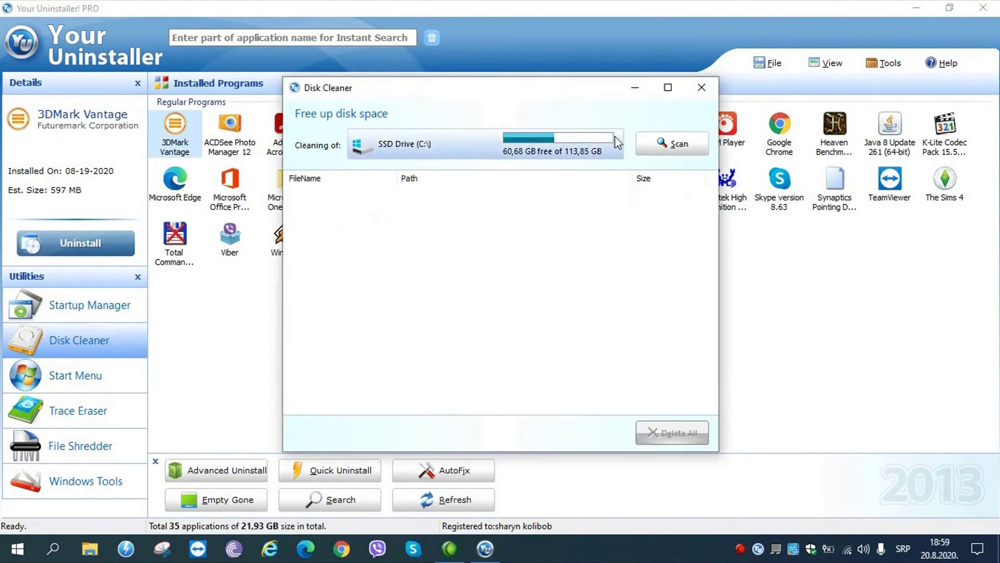
Scan the Backup (D:) drive for unused files and delete all listed files.
{"action": "left_click", "coordinate": [615, 138]}
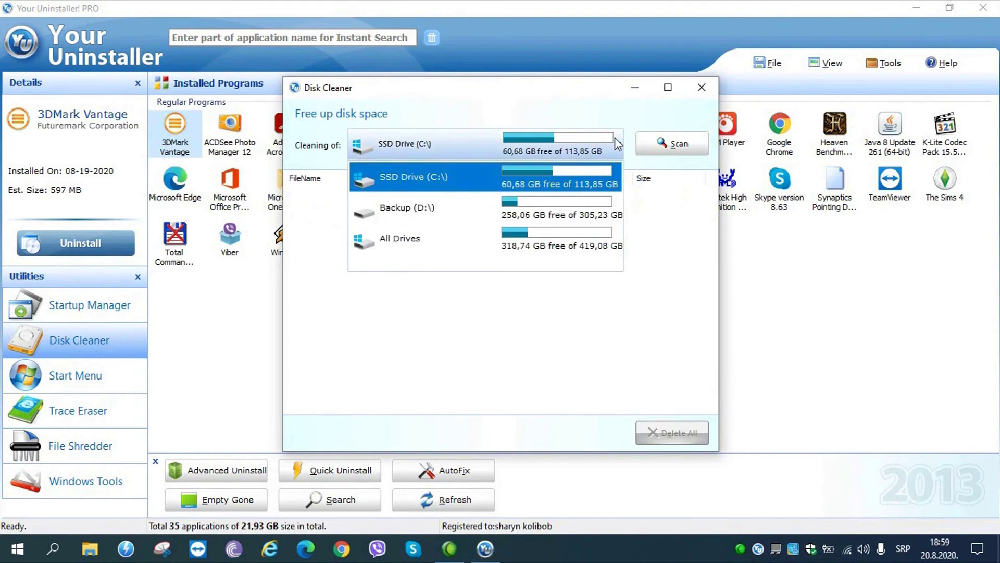
{"action": "left_click", "coordinate": [418, 210]}
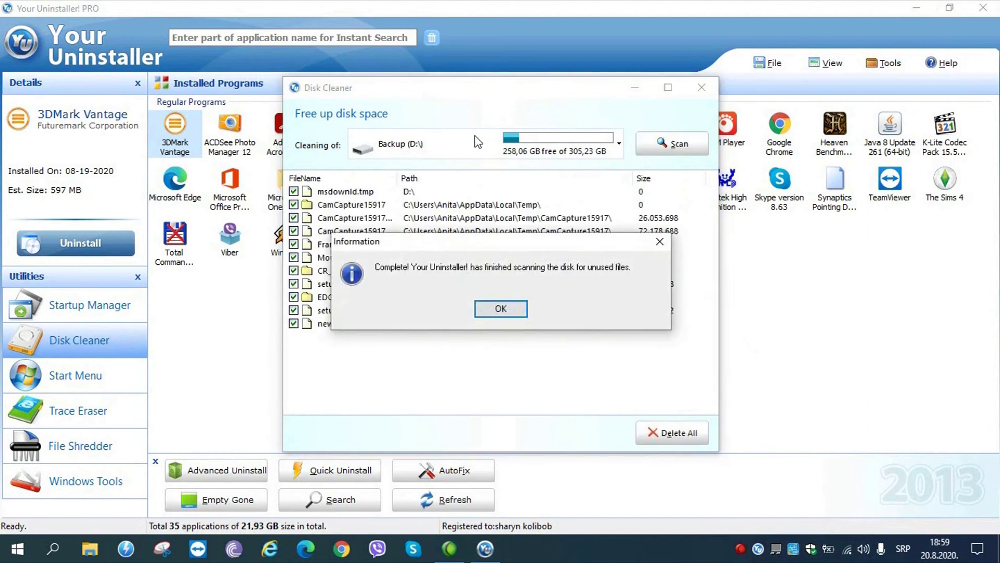
{"action": "left_click", "coordinate": [502, 309]}
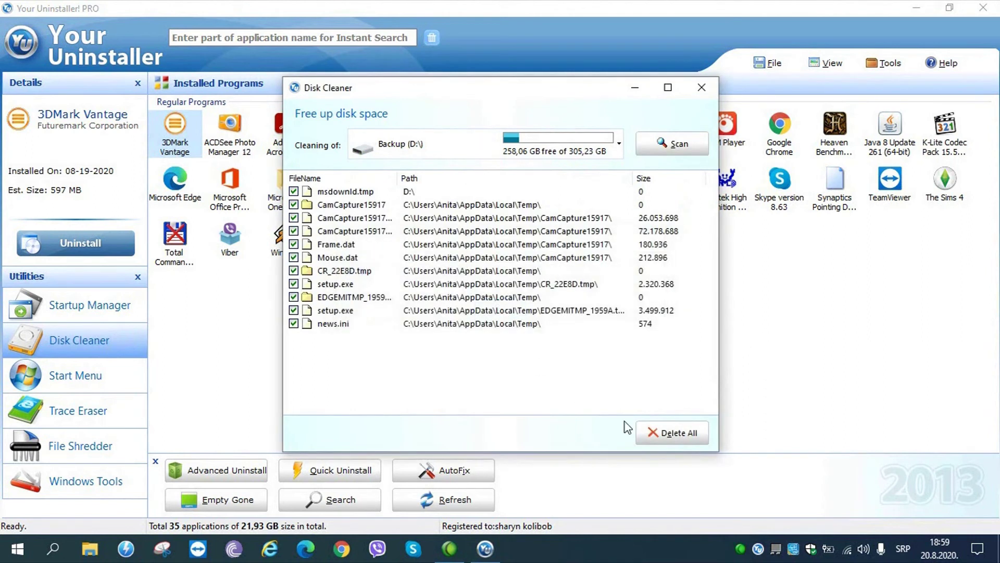
{"action": "left_click", "coordinate": [662, 436]}
{"action": "left_click", "coordinate": [545, 296]}
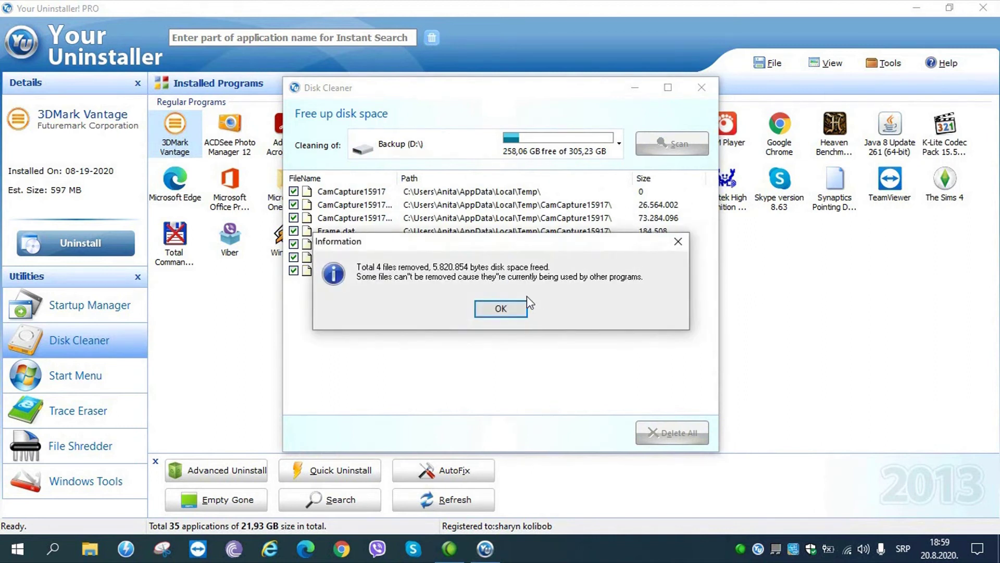
{"action": "left_click", "coordinate": [514, 310]}
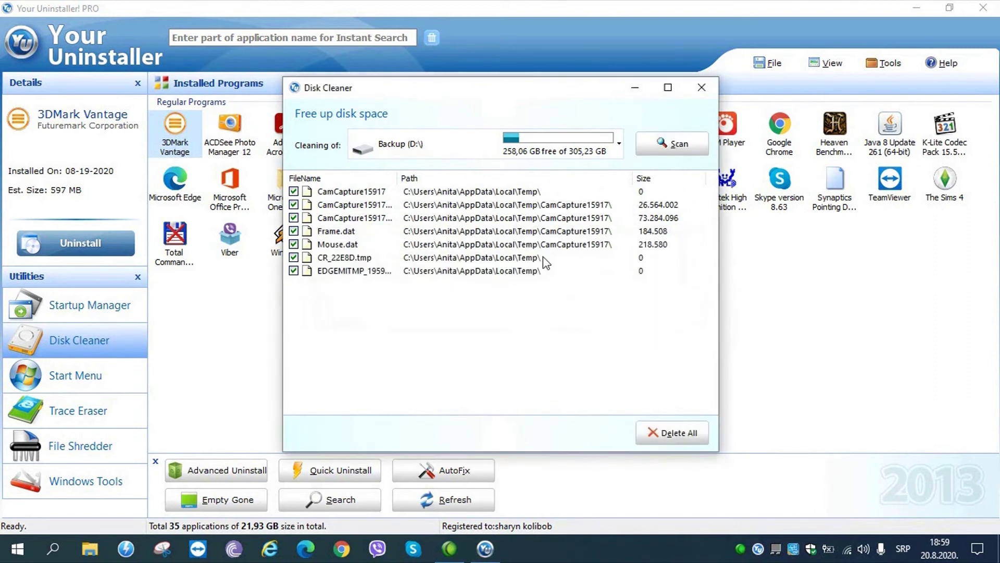
Scan SSD Drive (C:) for unused files and delete all listed files.
{"action": "left_click", "coordinate": [609, 152]}
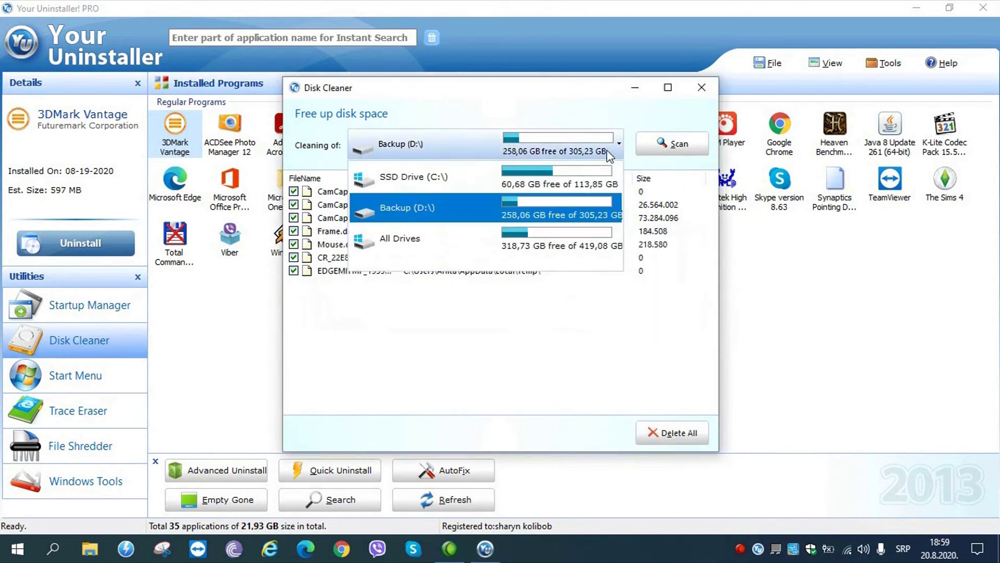
{"action": "left_click", "coordinate": [392, 173]}
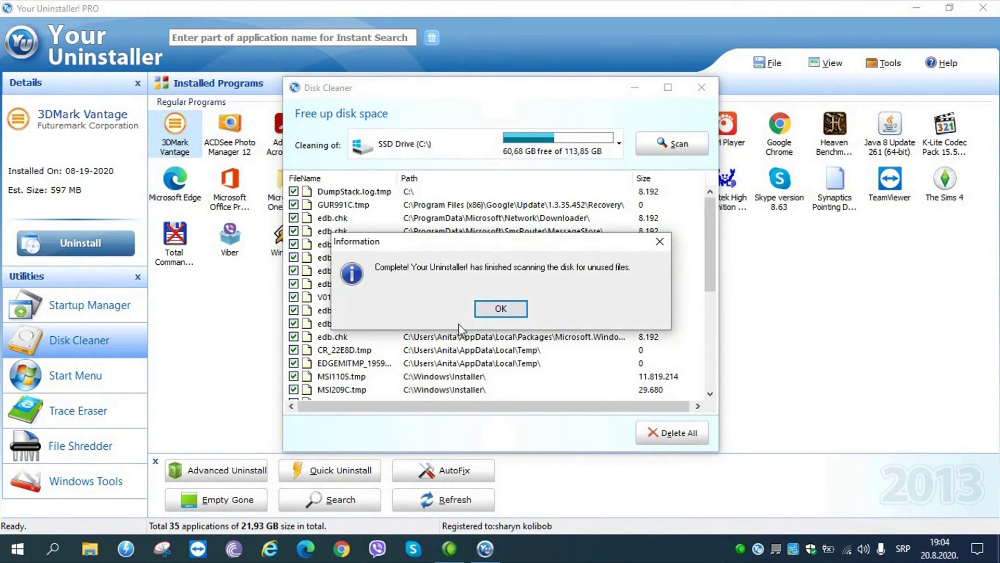
{"action": "left_click", "coordinate": [494, 311]}
{"action": "left_click", "coordinate": [673, 438]}
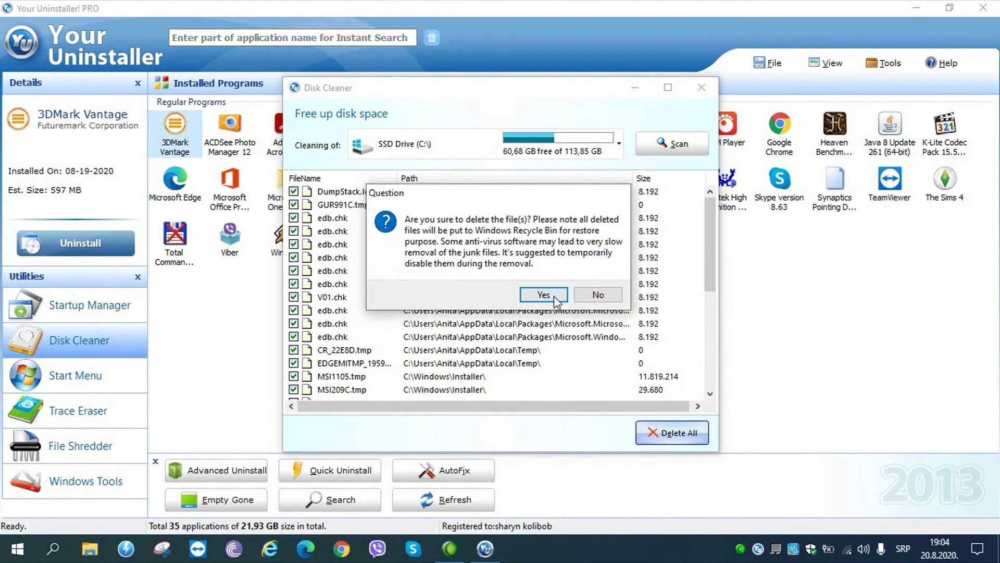
{"action": "left_click", "coordinate": [554, 294]}
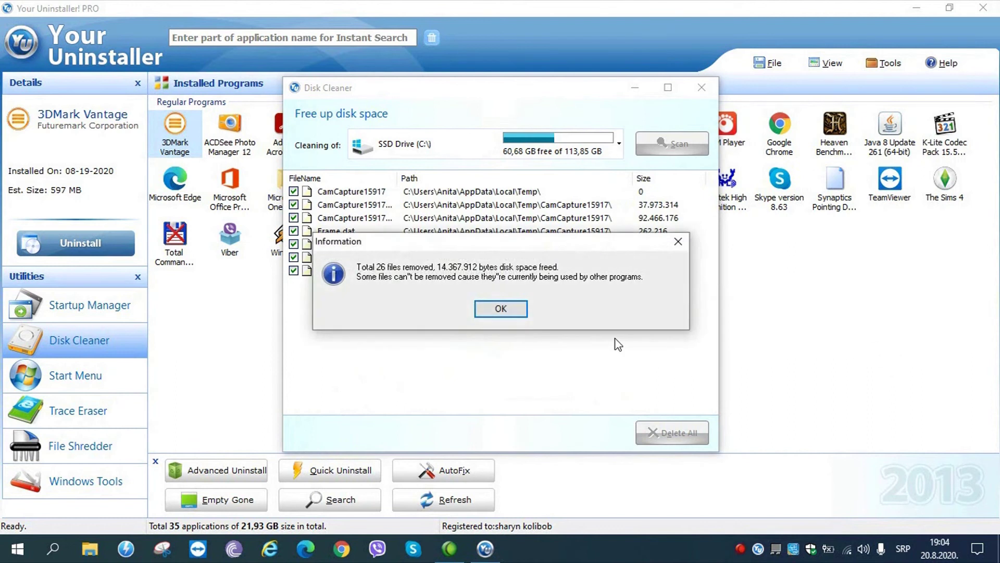
{"action": "left_click", "coordinate": [501, 310]}
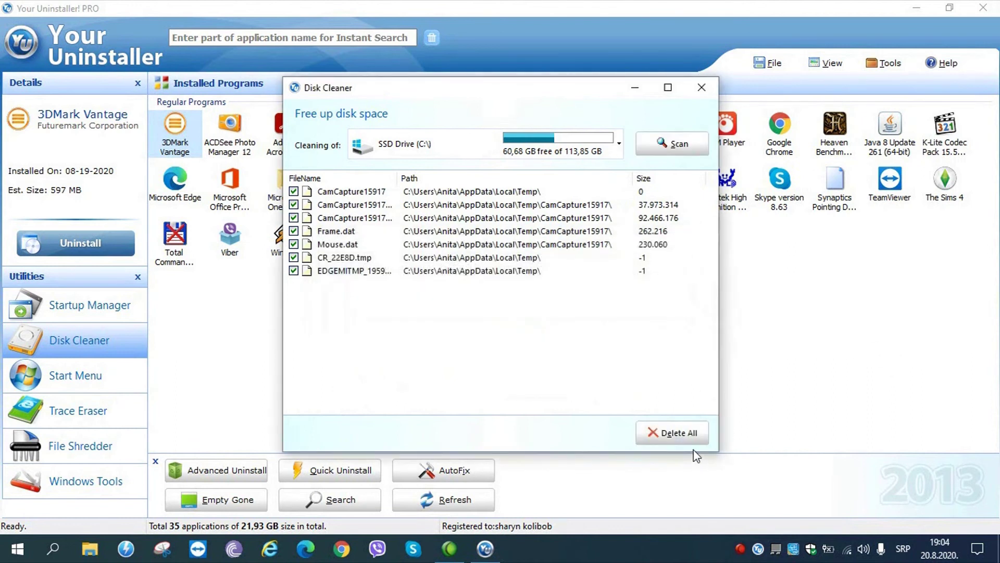
Delete all files still listed for SSD Drive (C:) again and close Disk Cleaner.
{"action": "left_click", "coordinate": [680, 431]}
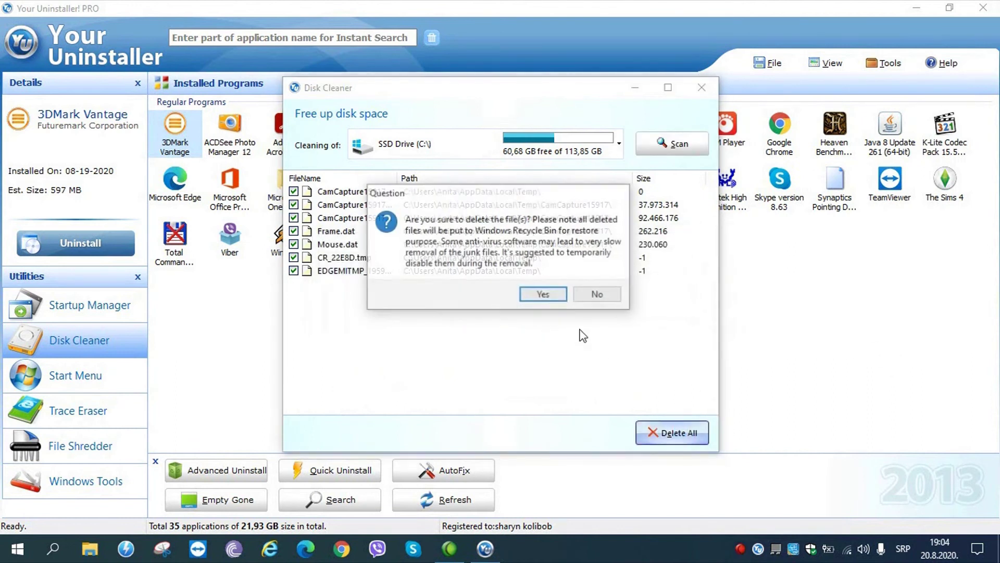
{"action": "left_click", "coordinate": [544, 295]}
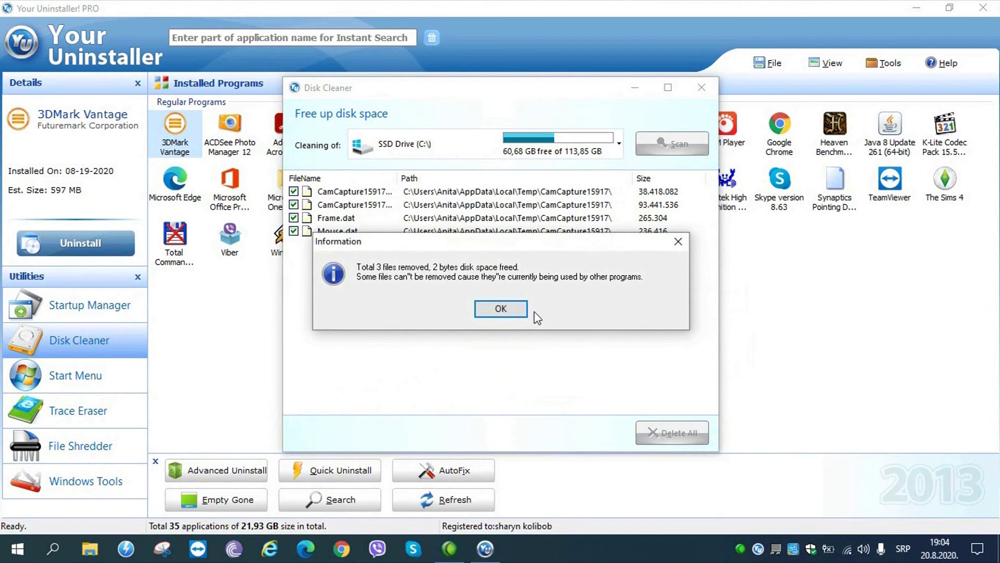
{"action": "left_click", "coordinate": [516, 311]}
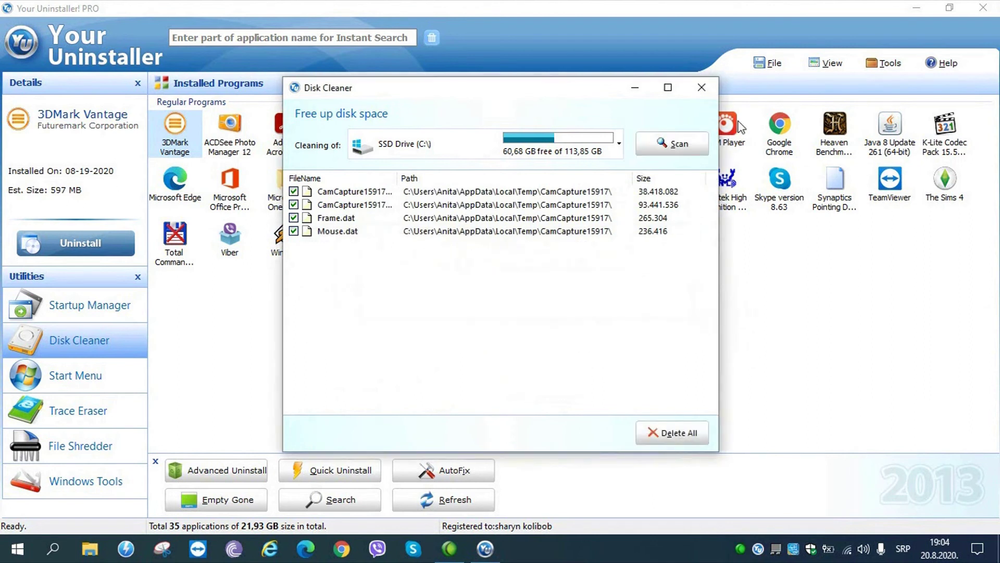
{"action": "left_click", "coordinate": [702, 88]}
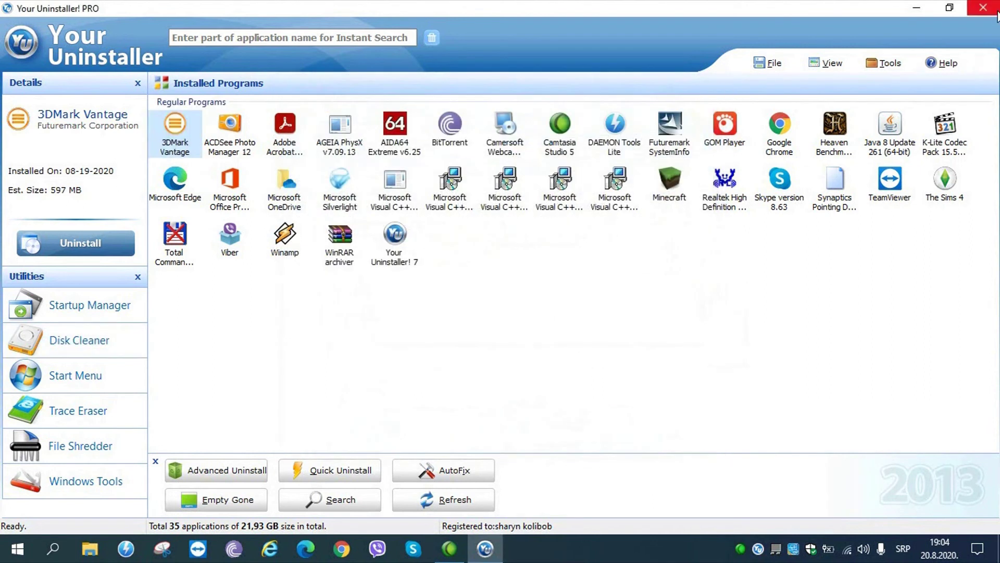
Close Your Uninstaller! and empty the Recycle Bin, confirming the permanent deletion of its items.
{"action": "left_click", "coordinate": [997, 14]}
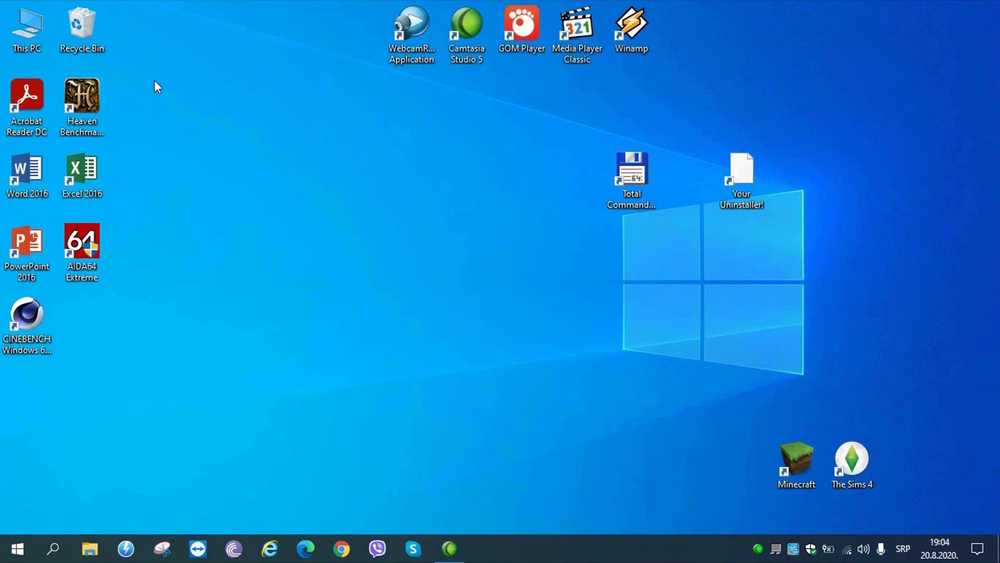
{"action": "right_click", "coordinate": [84, 23]}
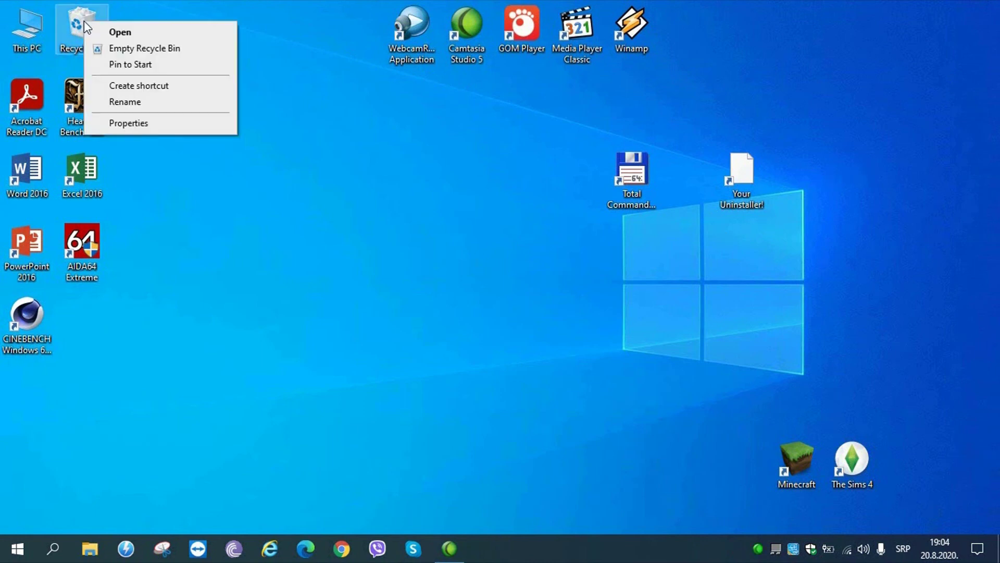
{"action": "left_click", "coordinate": [110, 48]}
{"action": "left_click", "coordinate": [563, 284]}
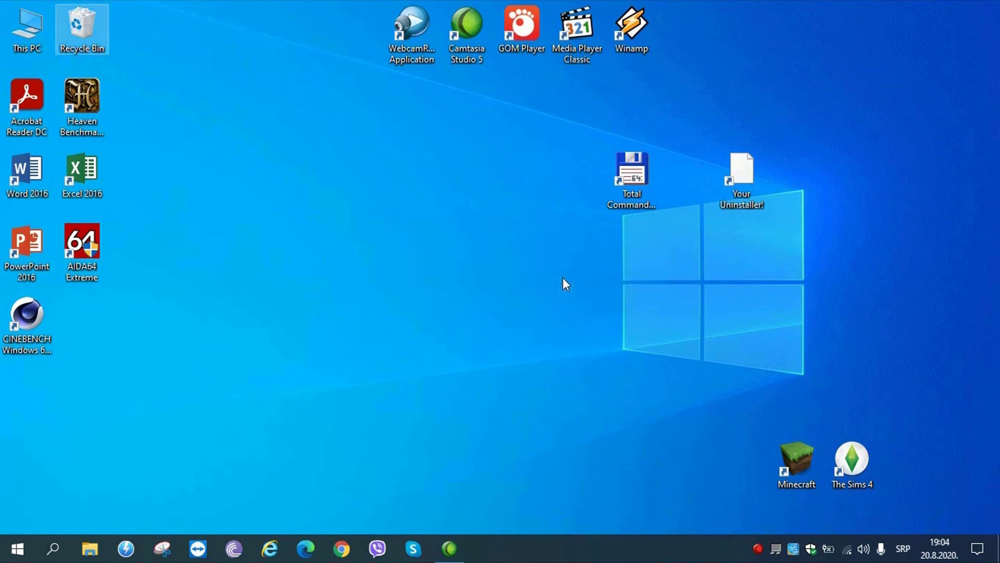
{"action": "left_click", "coordinate": [175, 183]}
{"action": "left_click", "coordinate": [254, 202]}
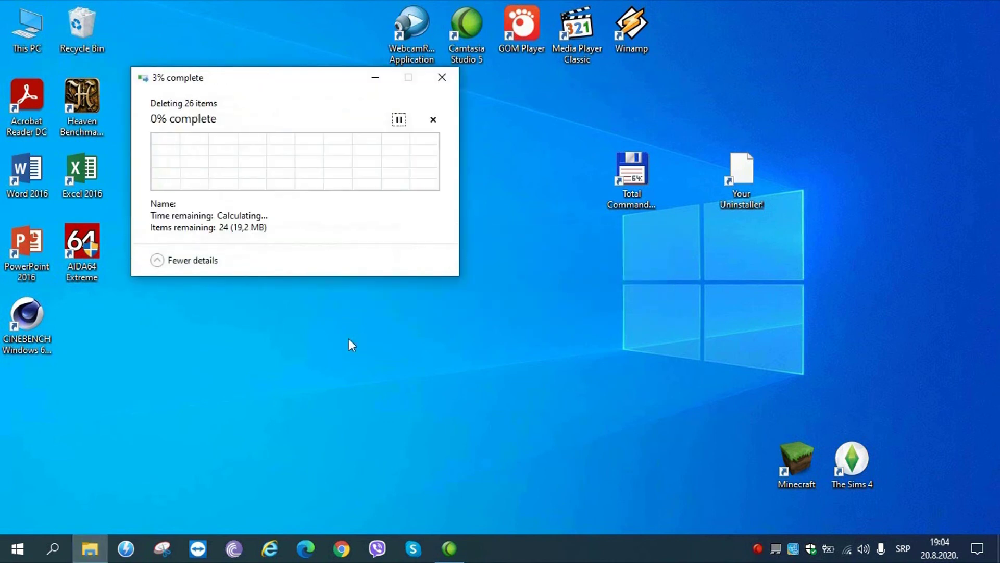
Refresh the desktop and bring up the Windows power options.
{"action": "right_click", "coordinate": [325, 301]}
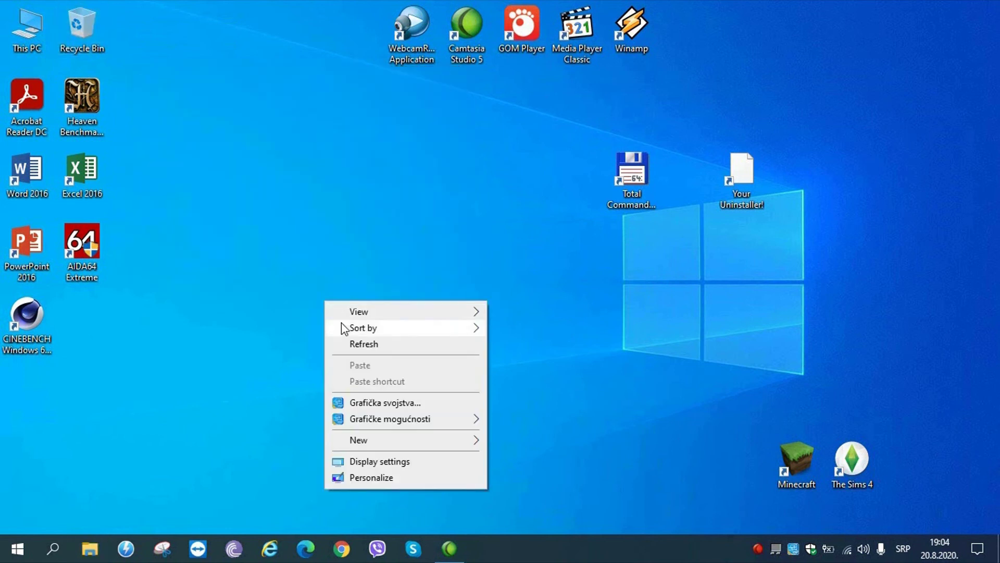
{"action": "left_click", "coordinate": [352, 344]}
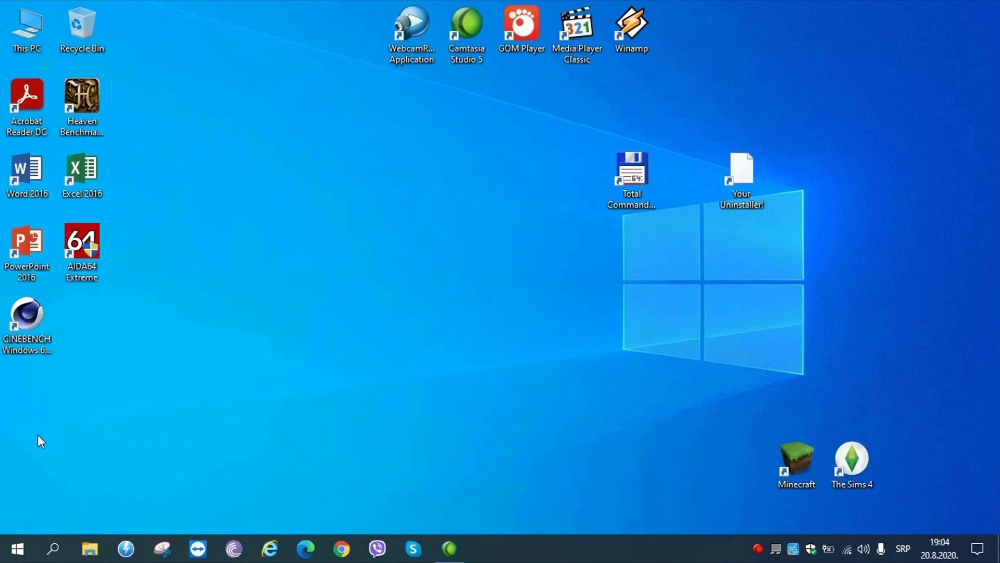
{"action": "left_click", "coordinate": [17, 548]}
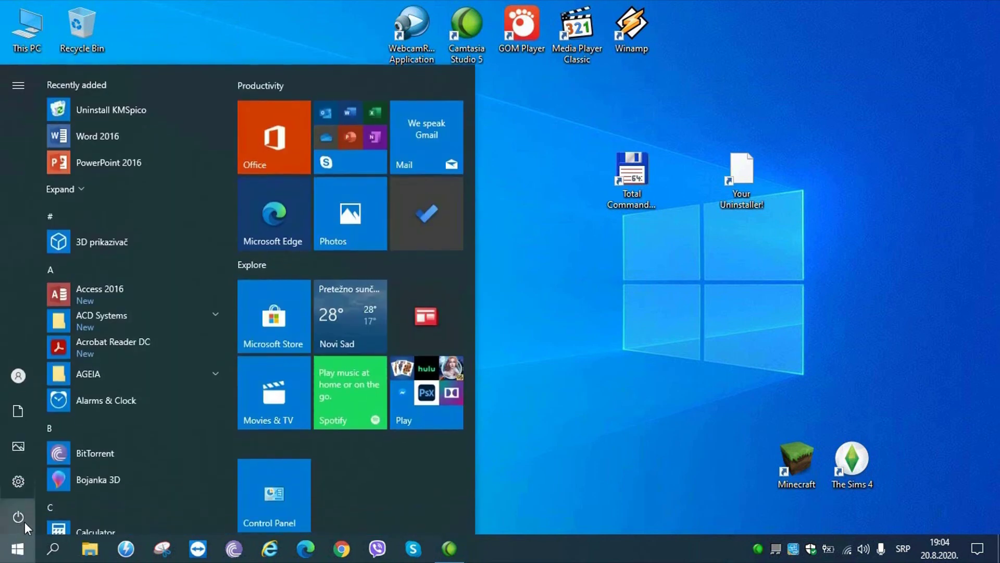
{"action": "left_click", "coordinate": [24, 521]}
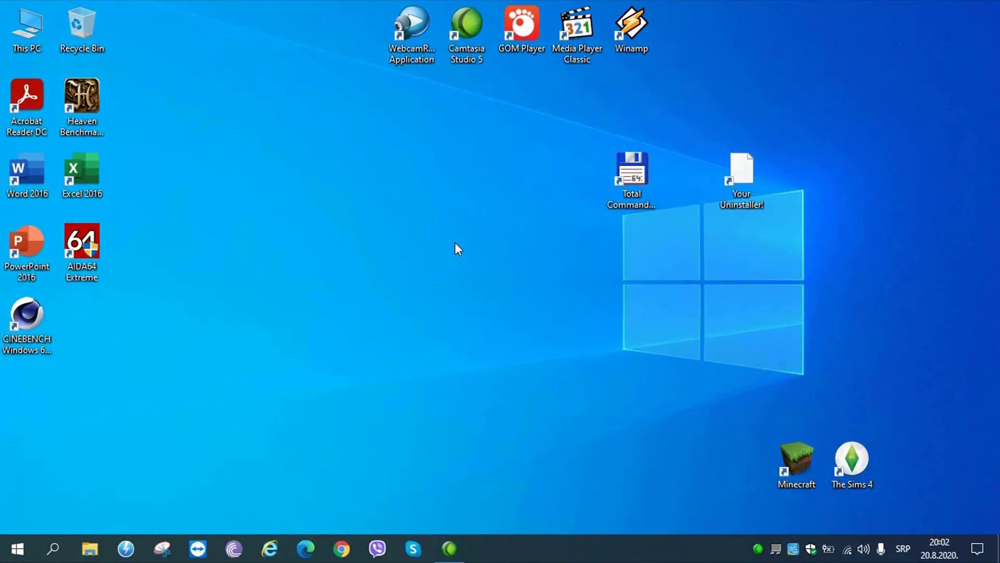
Refresh the desktop, show the maintenance tools in the properties of SSD Drive (C:) and close the This PC window.
{"action": "right_click", "coordinate": [451, 244]}
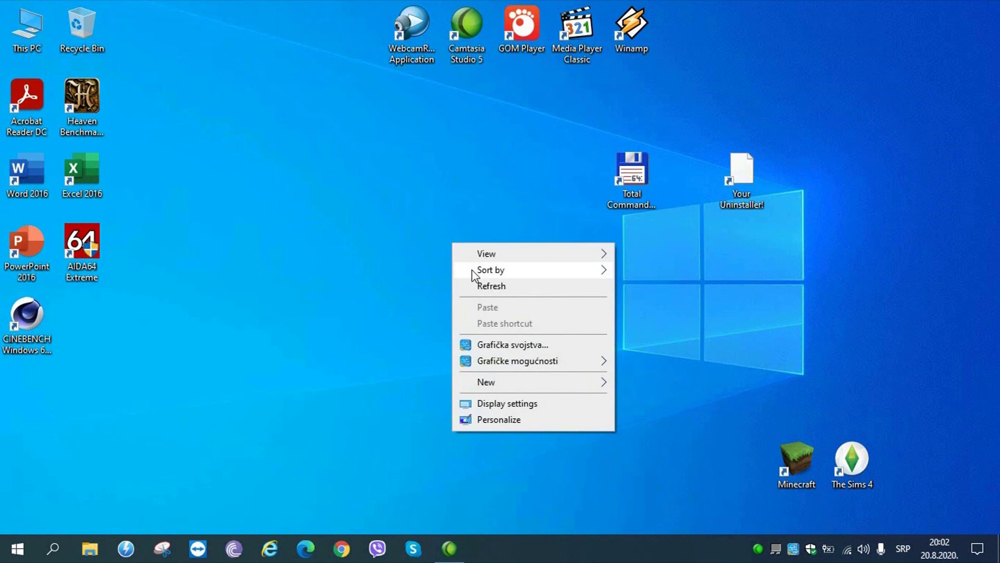
{"action": "left_click", "coordinate": [491, 285]}
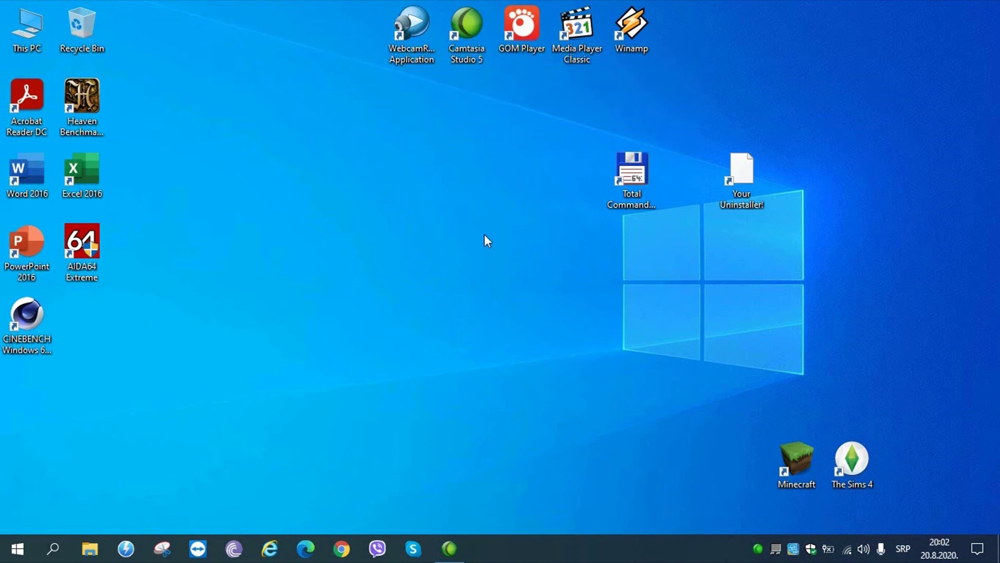
{"action": "left_click", "coordinate": [41, 30]}
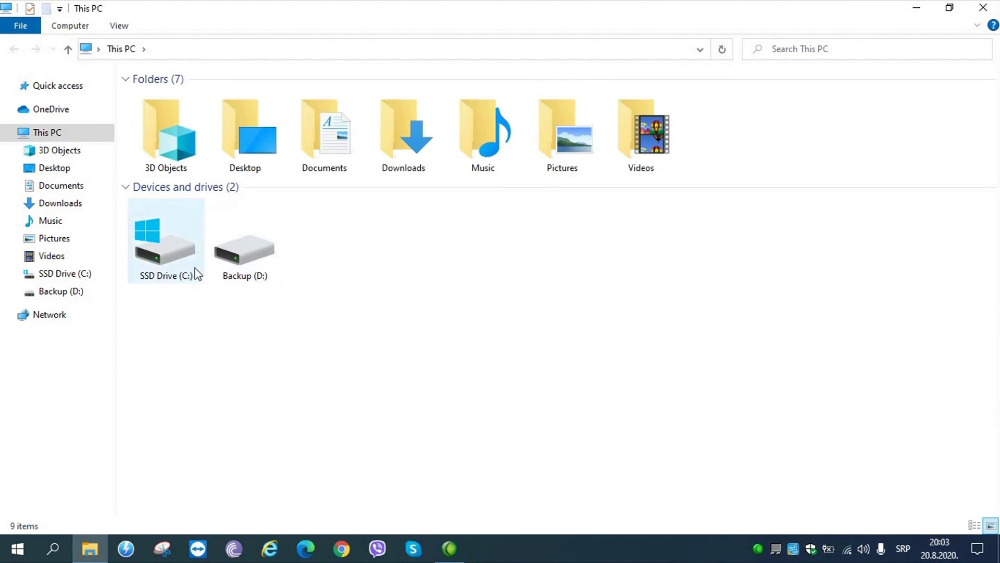
{"action": "left_click", "coordinate": [183, 259]}
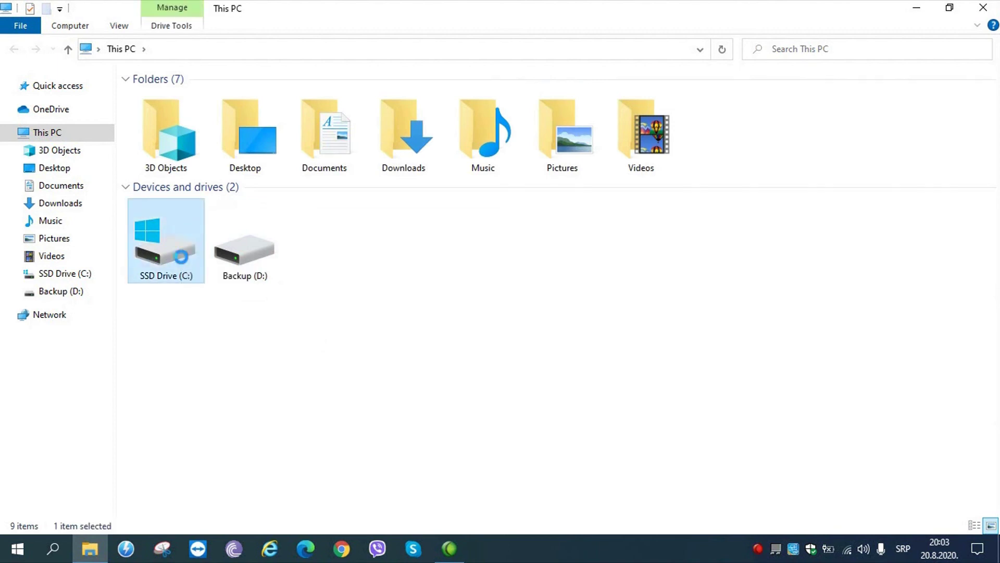
{"action": "right_click", "coordinate": [183, 259]}
{"action": "left_click", "coordinate": [277, 525]}
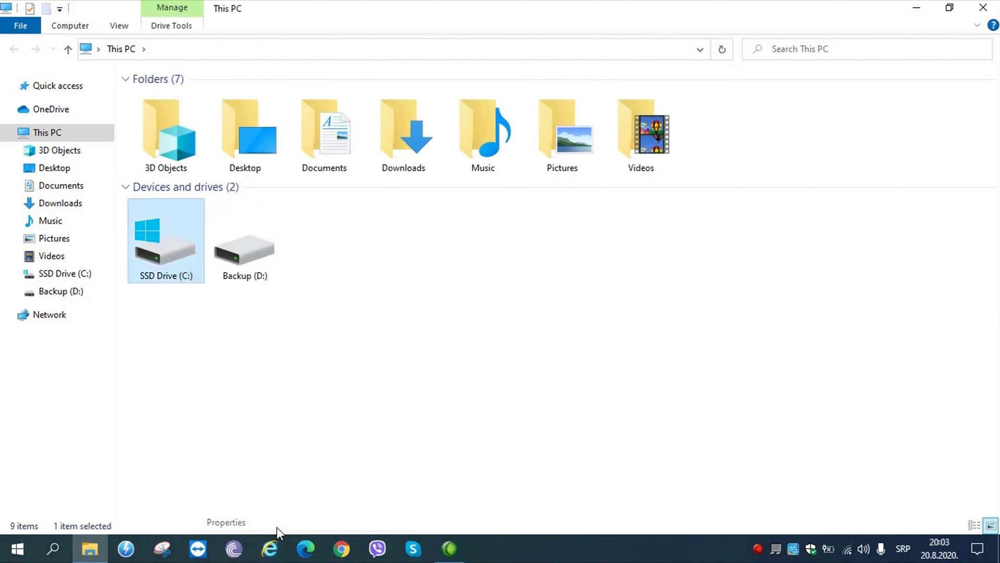
{"action": "left_click", "coordinate": [274, 213]}
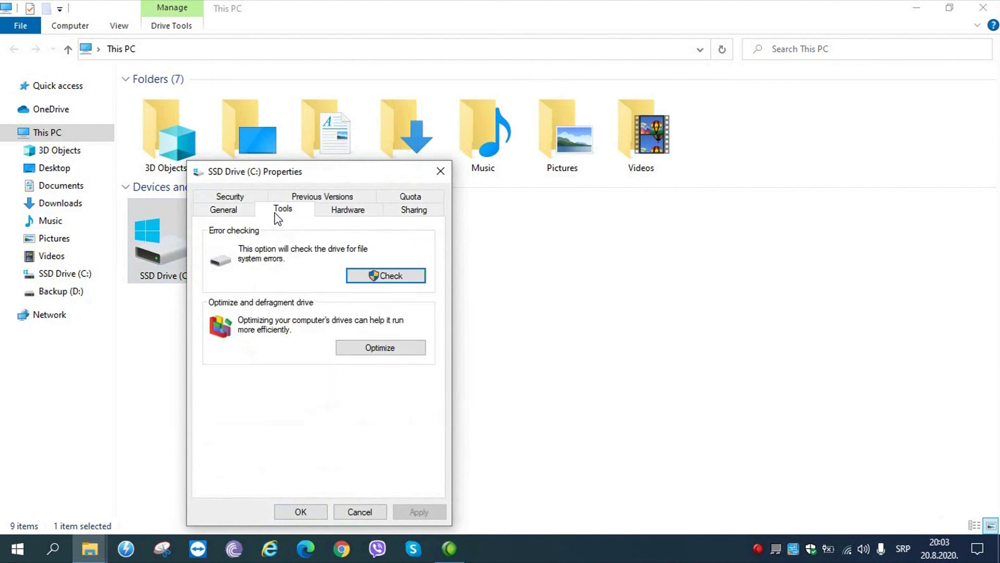
{"action": "left_click", "coordinate": [983, 8]}
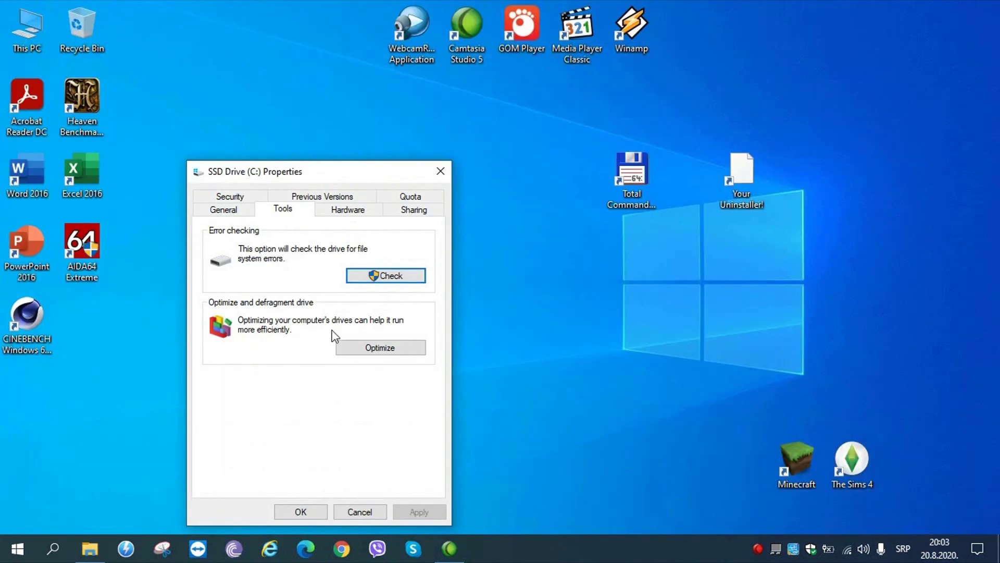
Optimize SSD Drive (C:) and Backup (D:), and close the optimization and drive properties dialogs.
{"action": "left_click", "coordinate": [363, 349]}
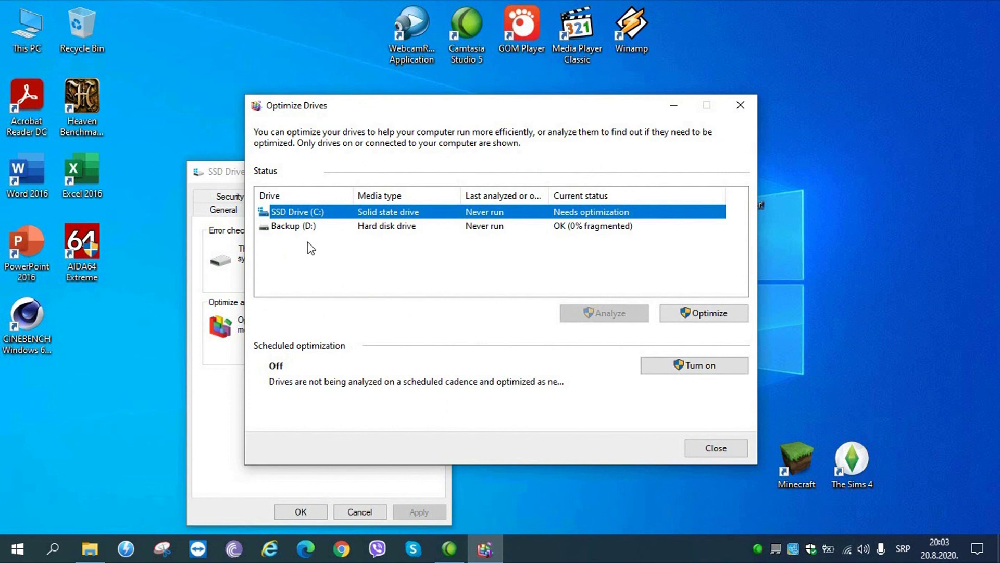
{"action": "left_click", "coordinate": [700, 314]}
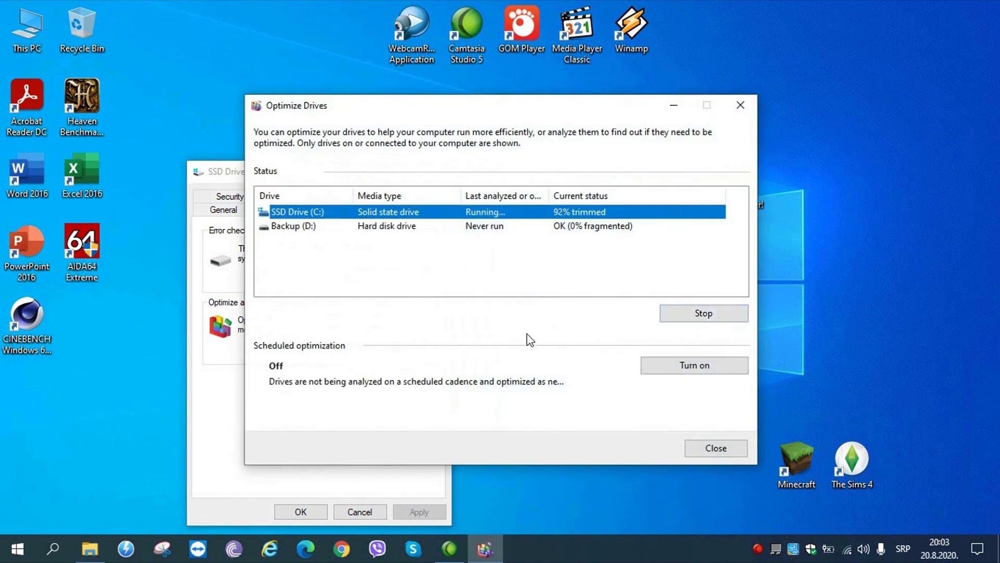
{"action": "left_click", "coordinate": [404, 228]}
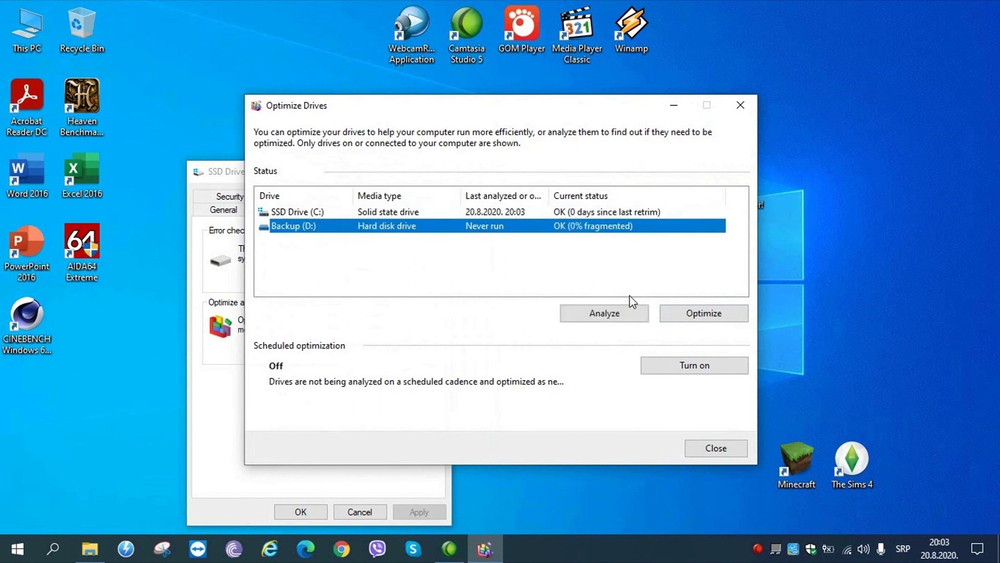
{"action": "left_click", "coordinate": [701, 315]}
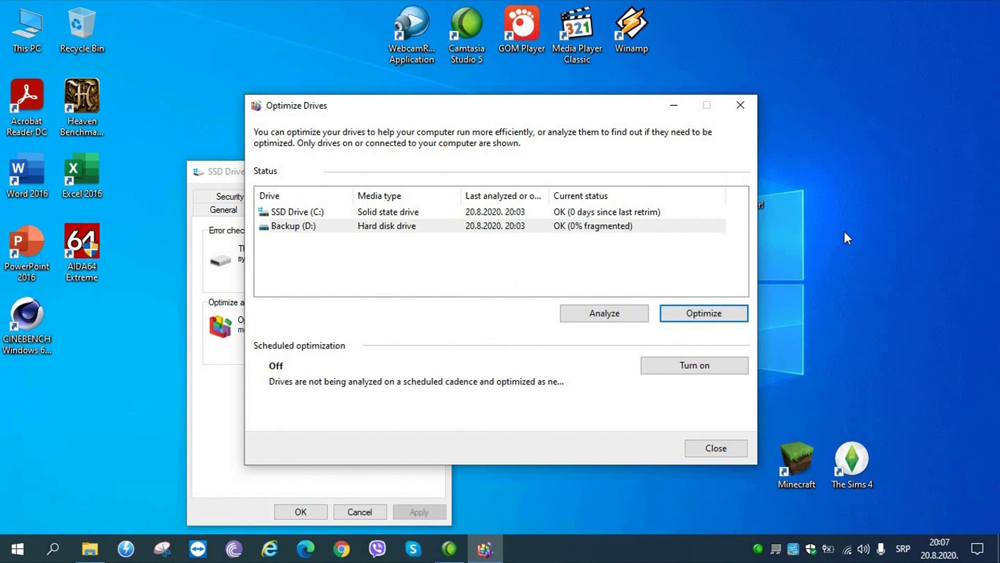
{"action": "left_click", "coordinate": [713, 448]}
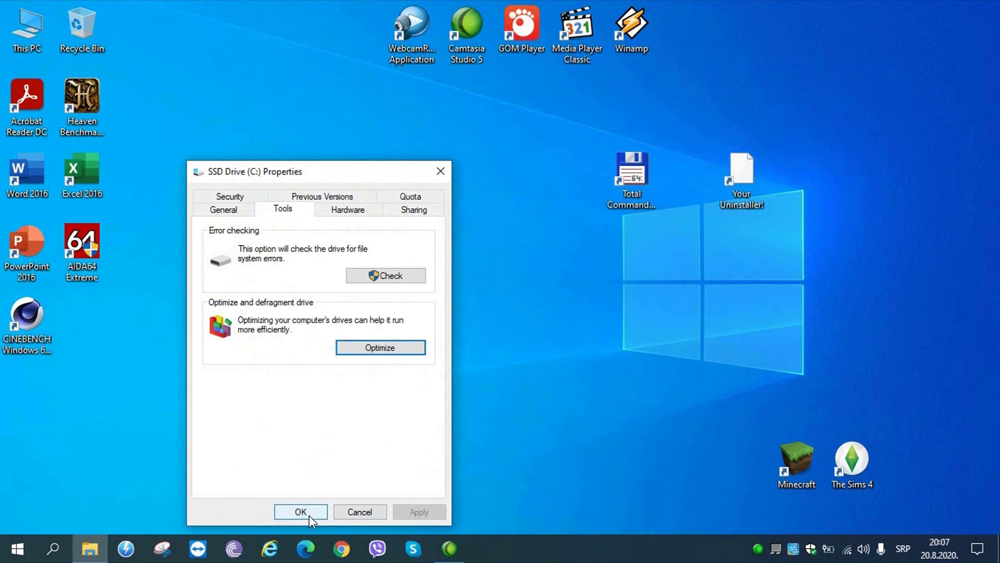
{"action": "left_click", "coordinate": [302, 512]}
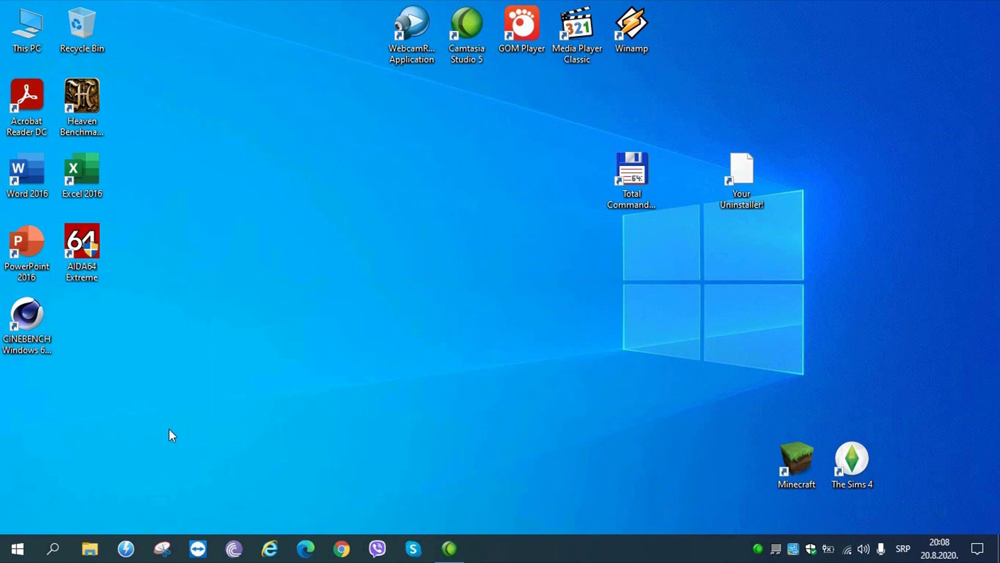
Display the sleep, shut down and restart choices for the computer.
{"action": "left_click", "coordinate": [11, 547]}
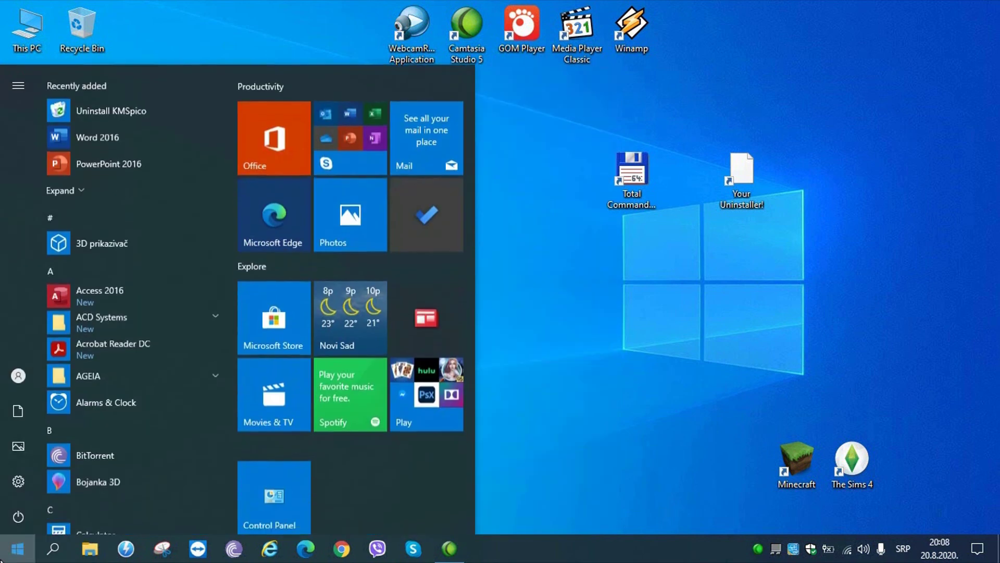
{"action": "left_click", "coordinate": [17, 518]}
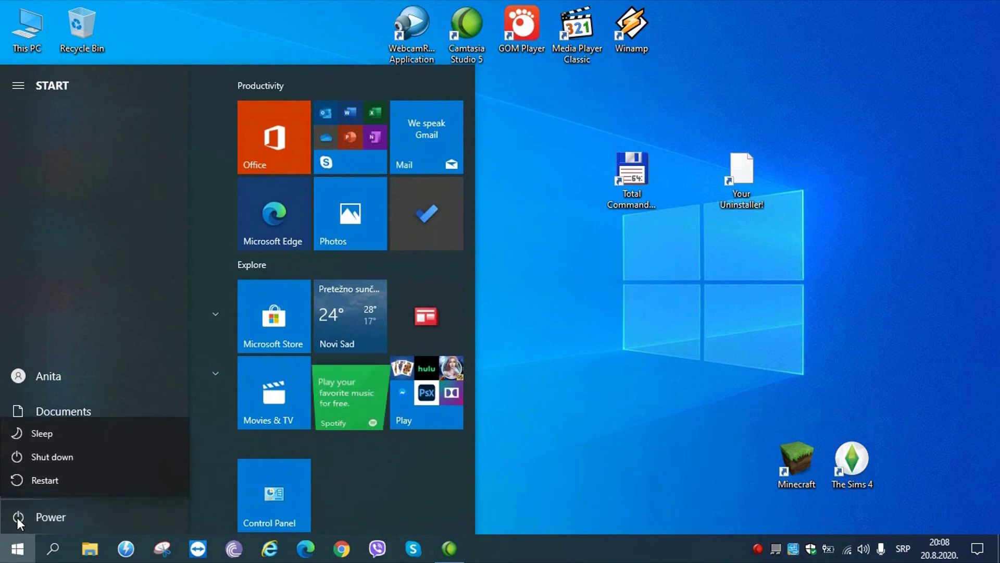